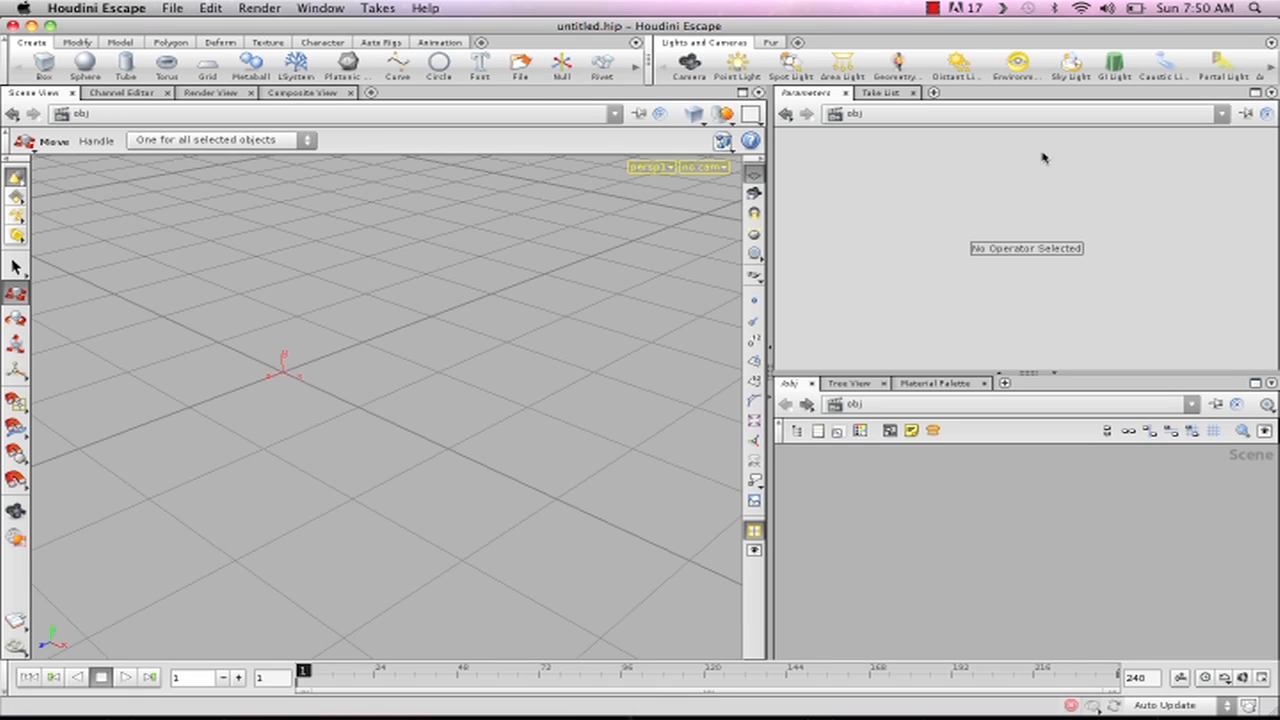
- Set the tool options so that new nodes are created in context
click(723, 142)
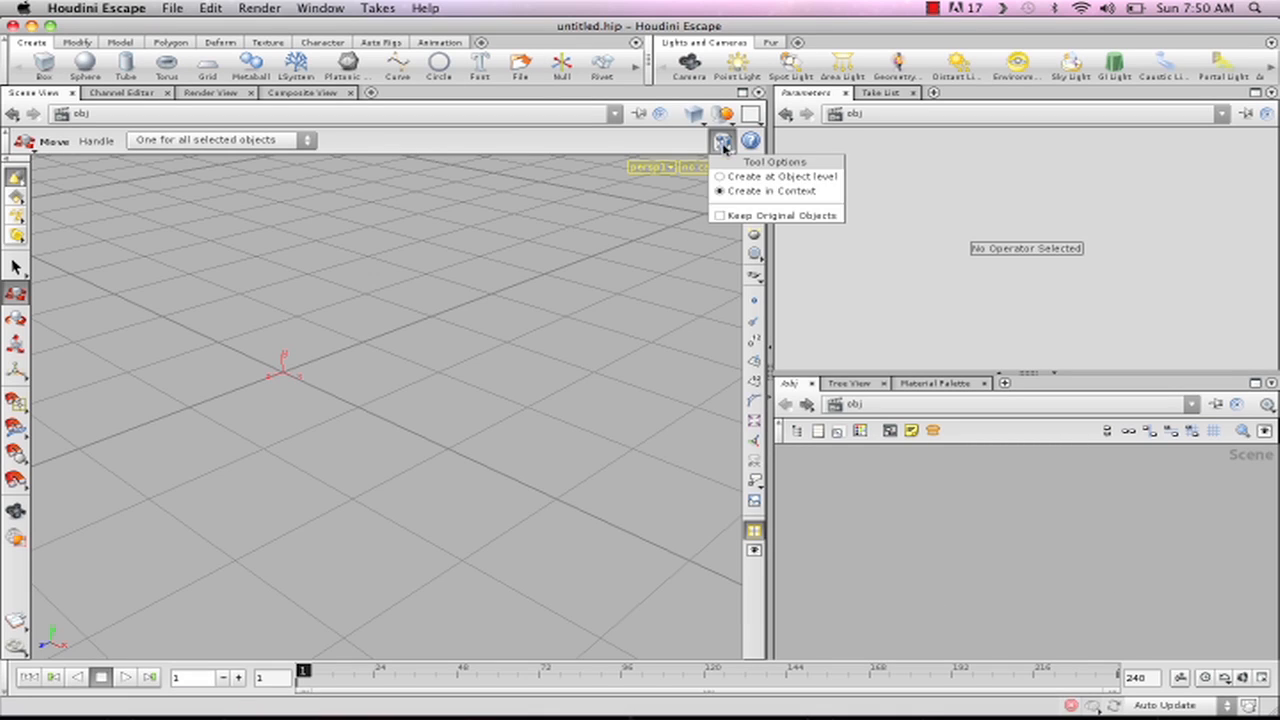
click(795, 191)
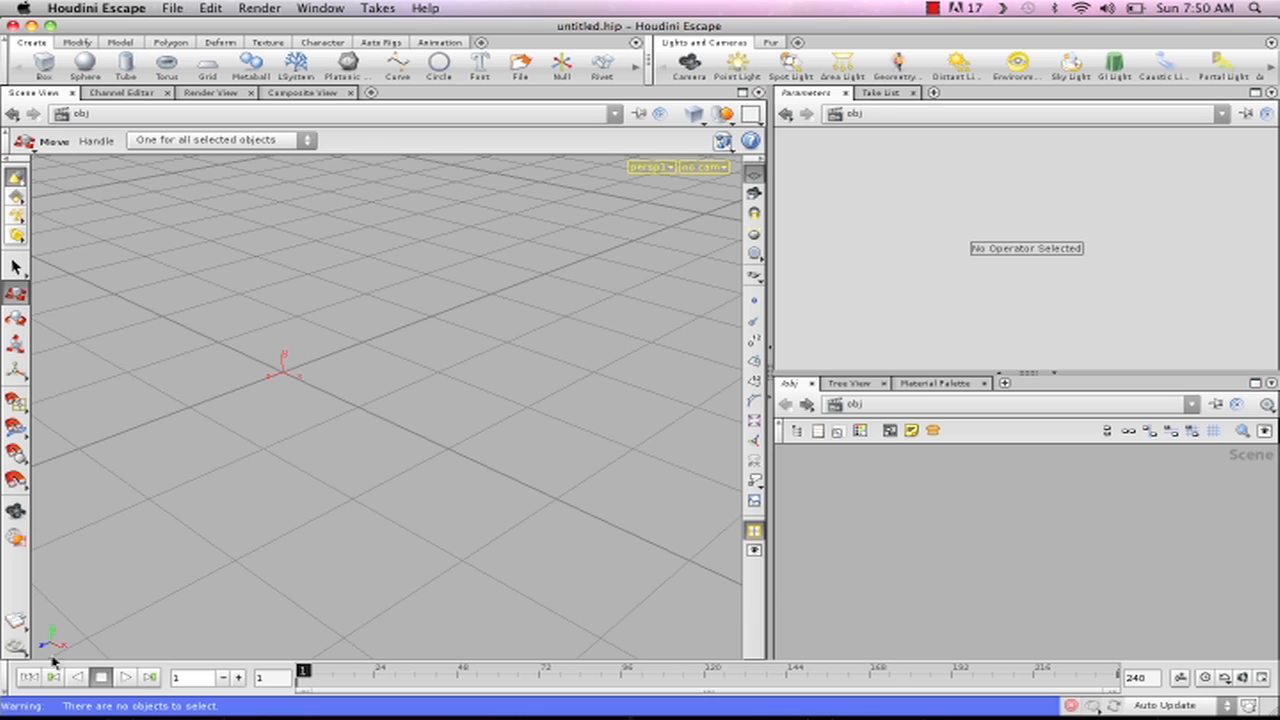
- Hide the construction grid and the origin gnomon in the scene view
click(754, 178)
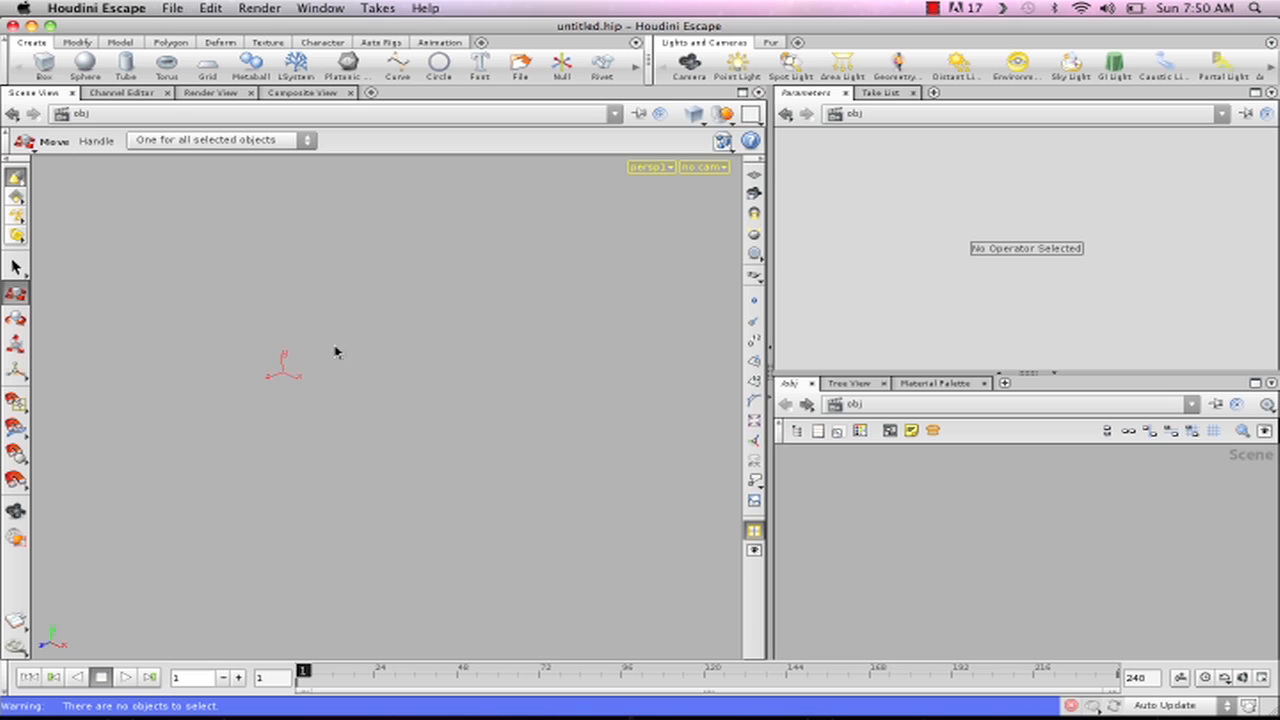
key(d)
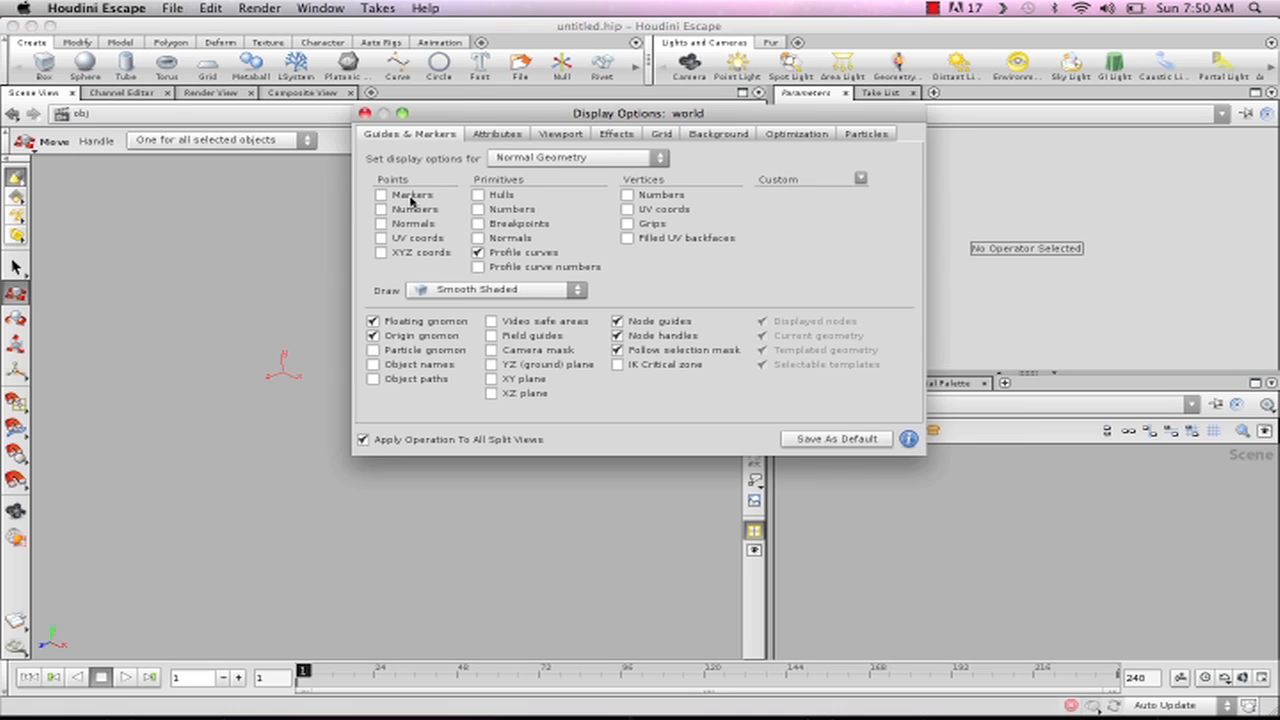
click(373, 336)
click(365, 114)
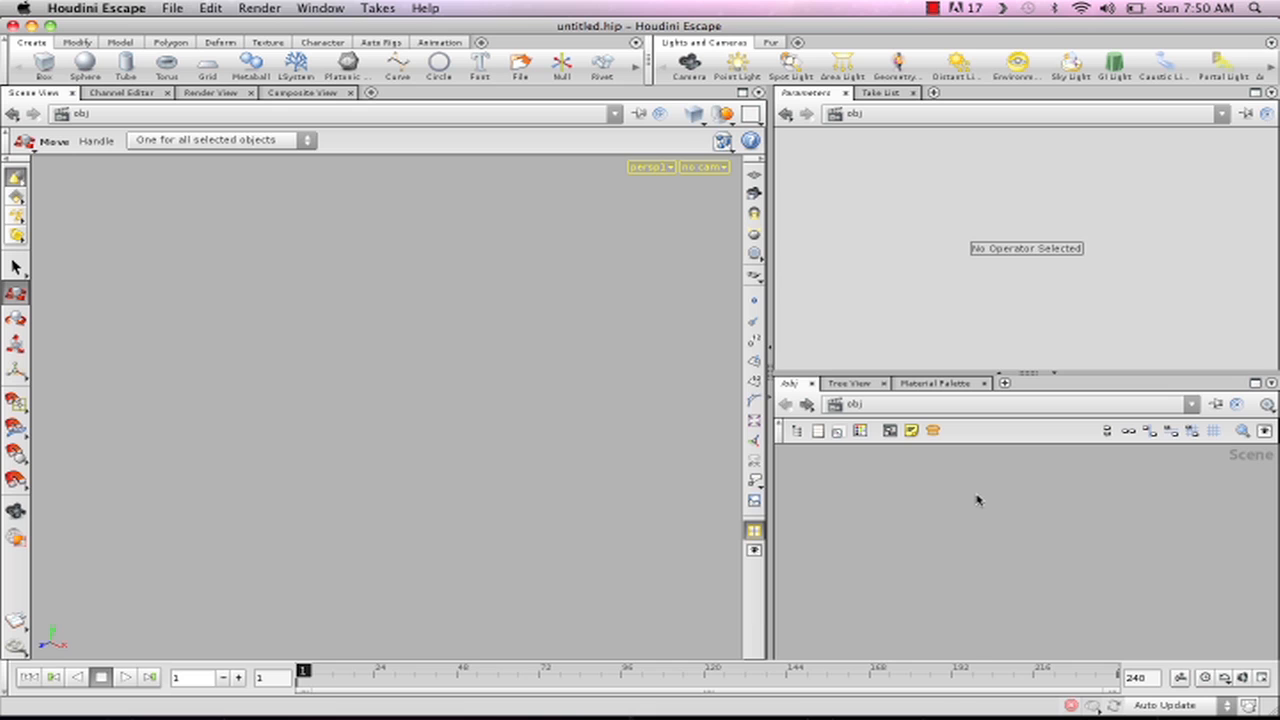
- Create a Geometry object at object level and delete the default File node inside it
key(Tab)
text(g)
click(1095, 509)
click(982, 451)
double_click(996, 457)
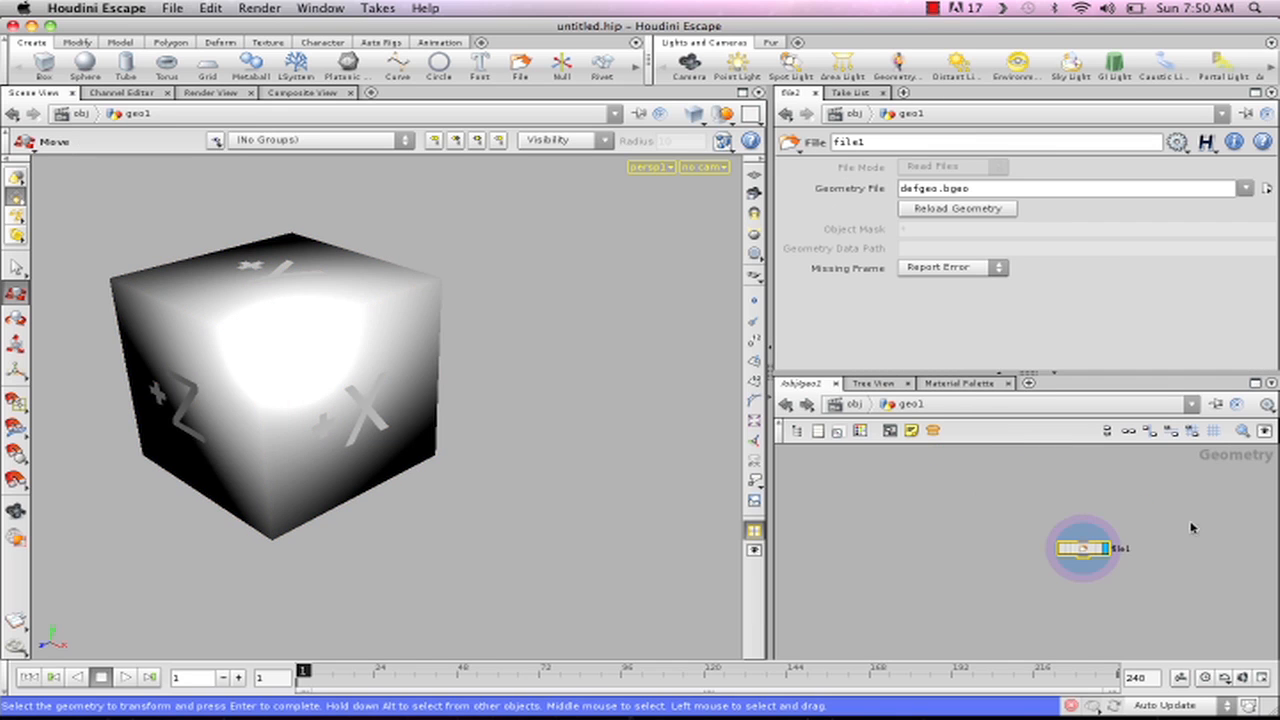
key(Delete)
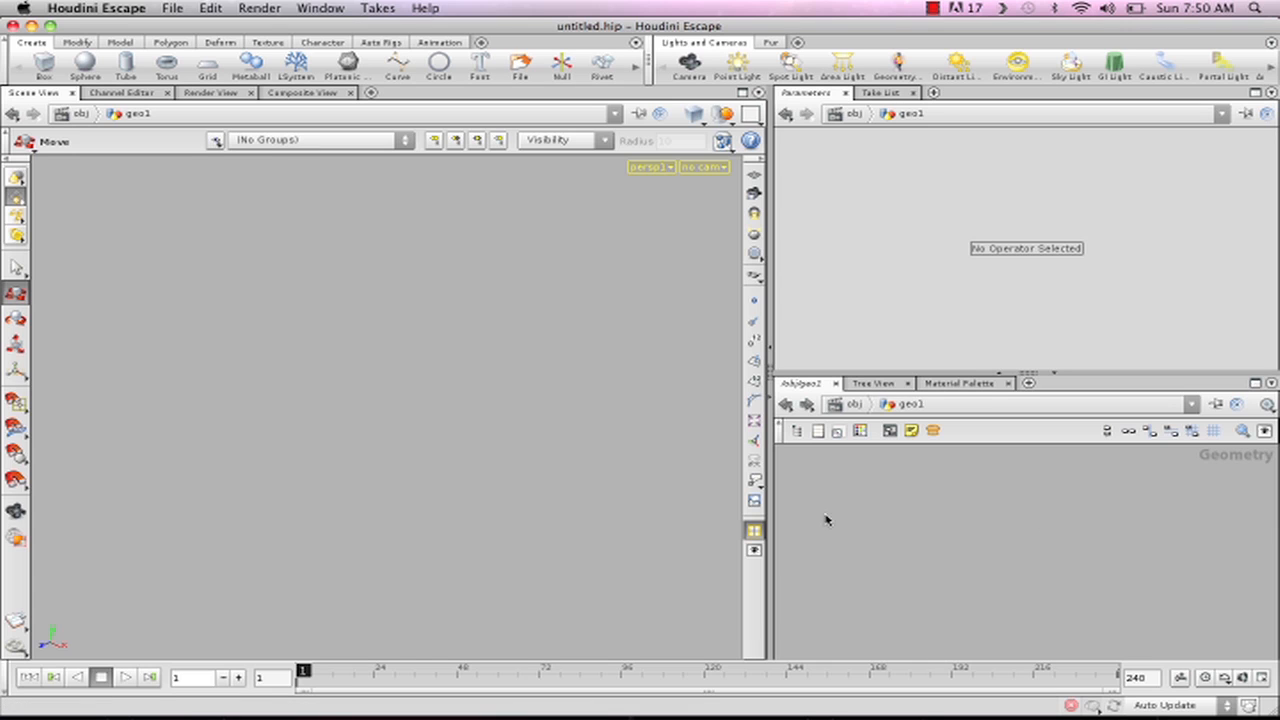
- Add a Line node to the empty geometry network
key(Tab)
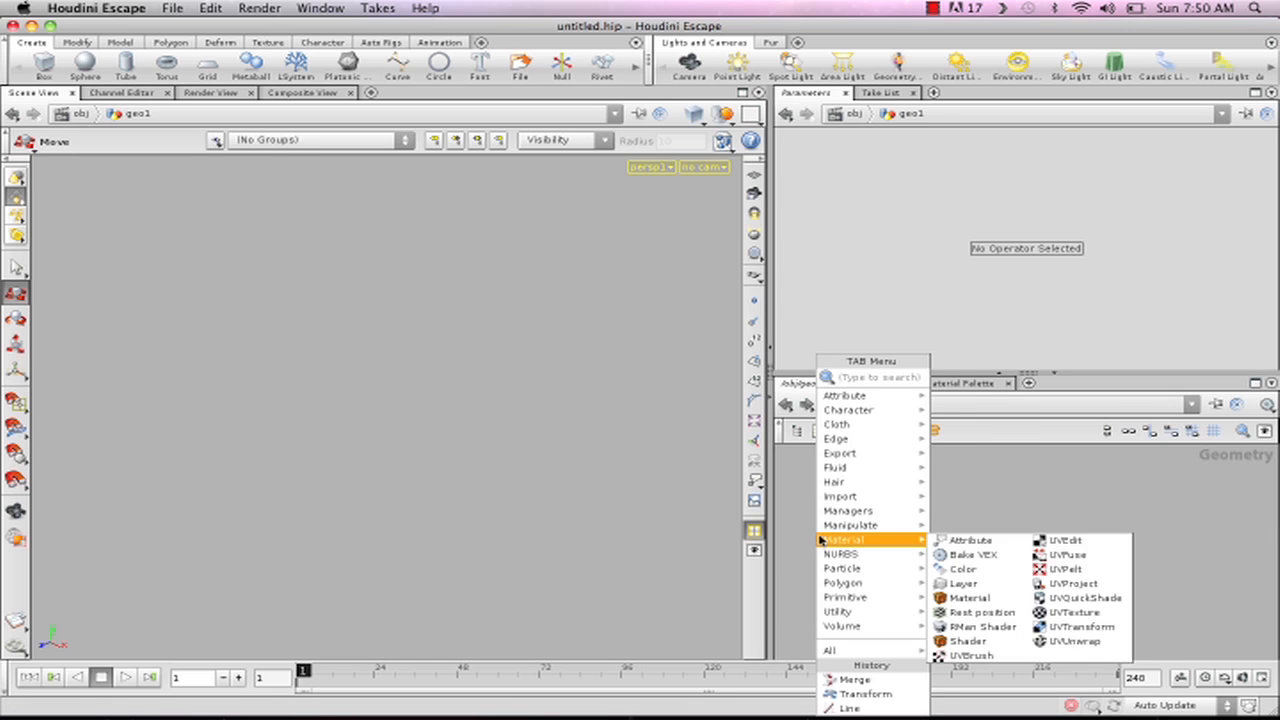
text(Line)
click(955, 377)
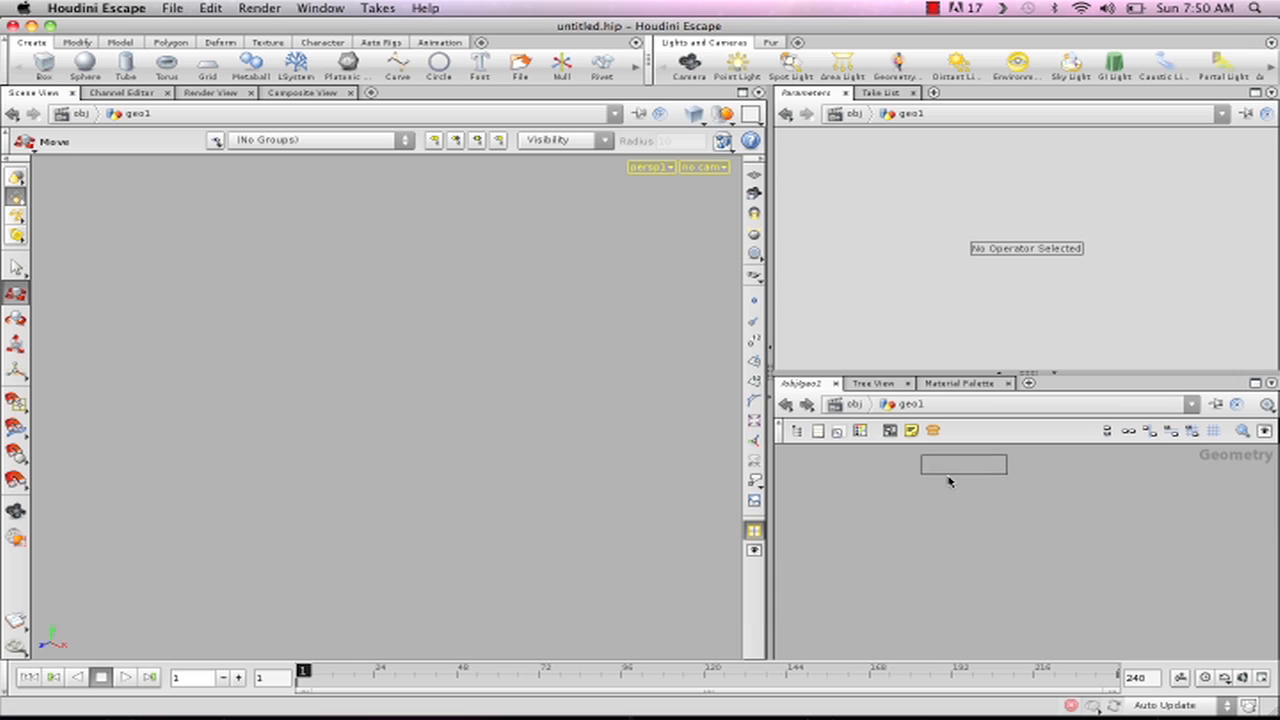
click(1005, 521)
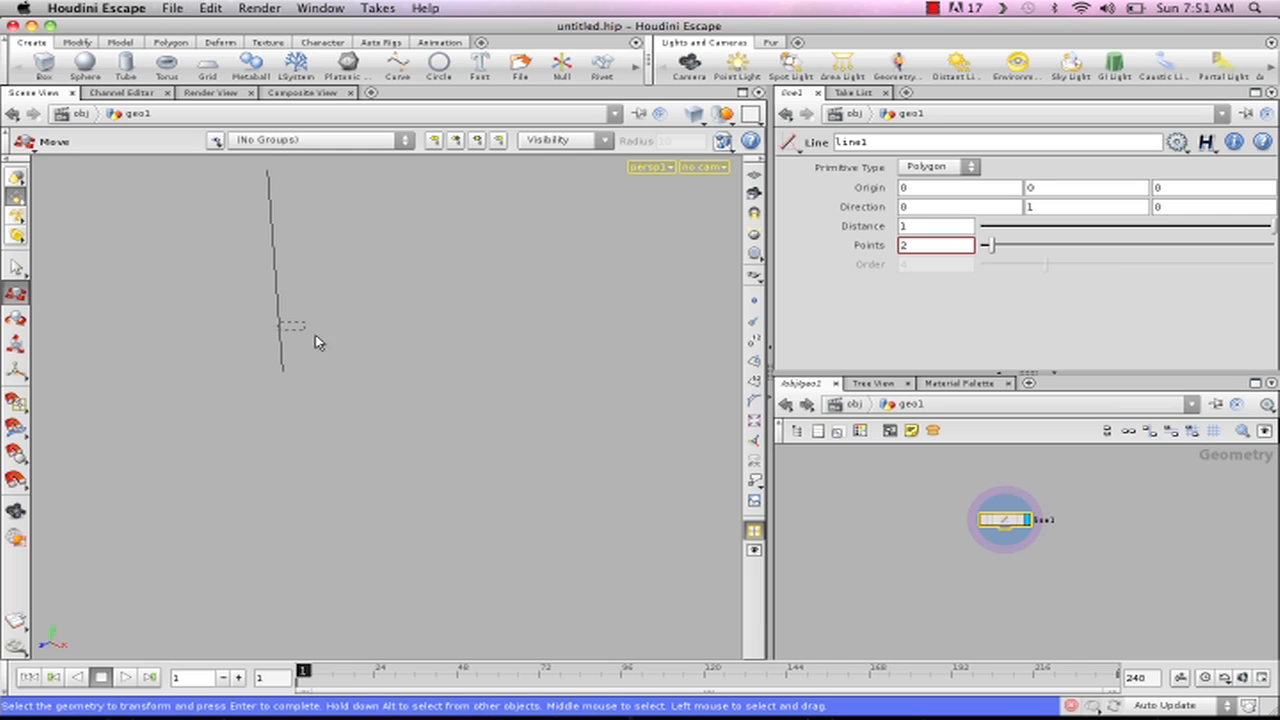
key(Return)
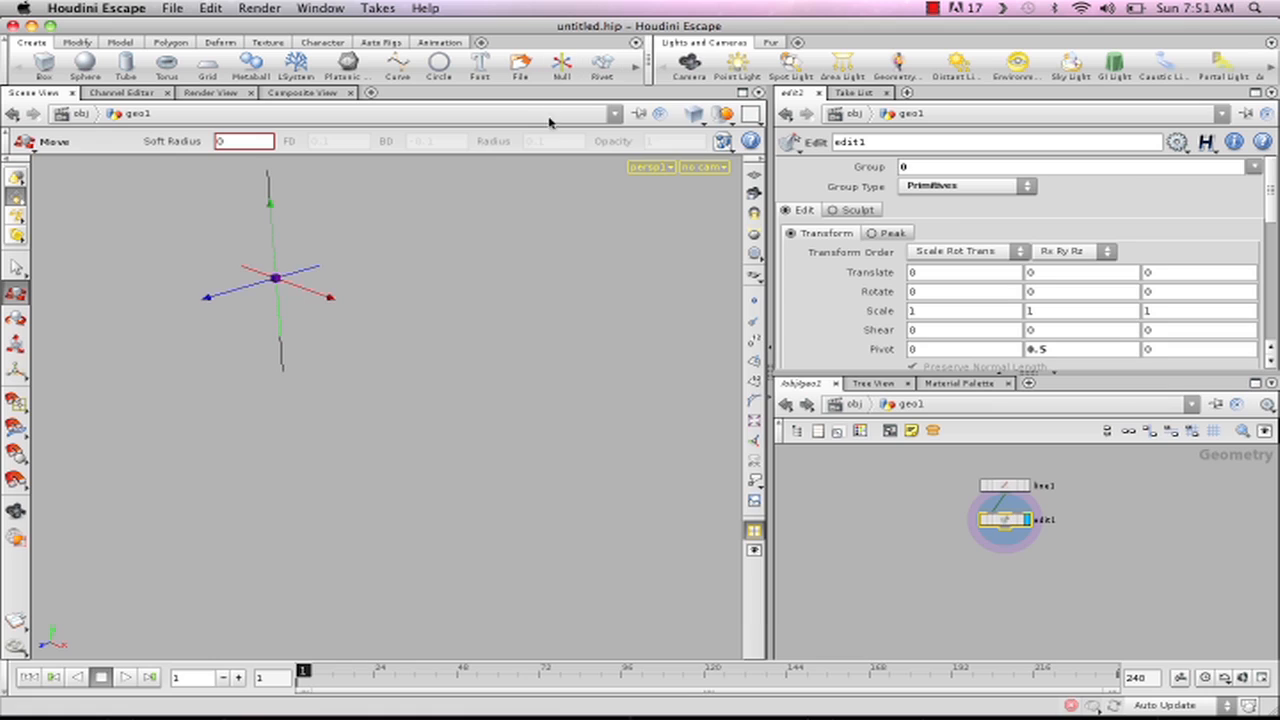
double_click(1044, 521)
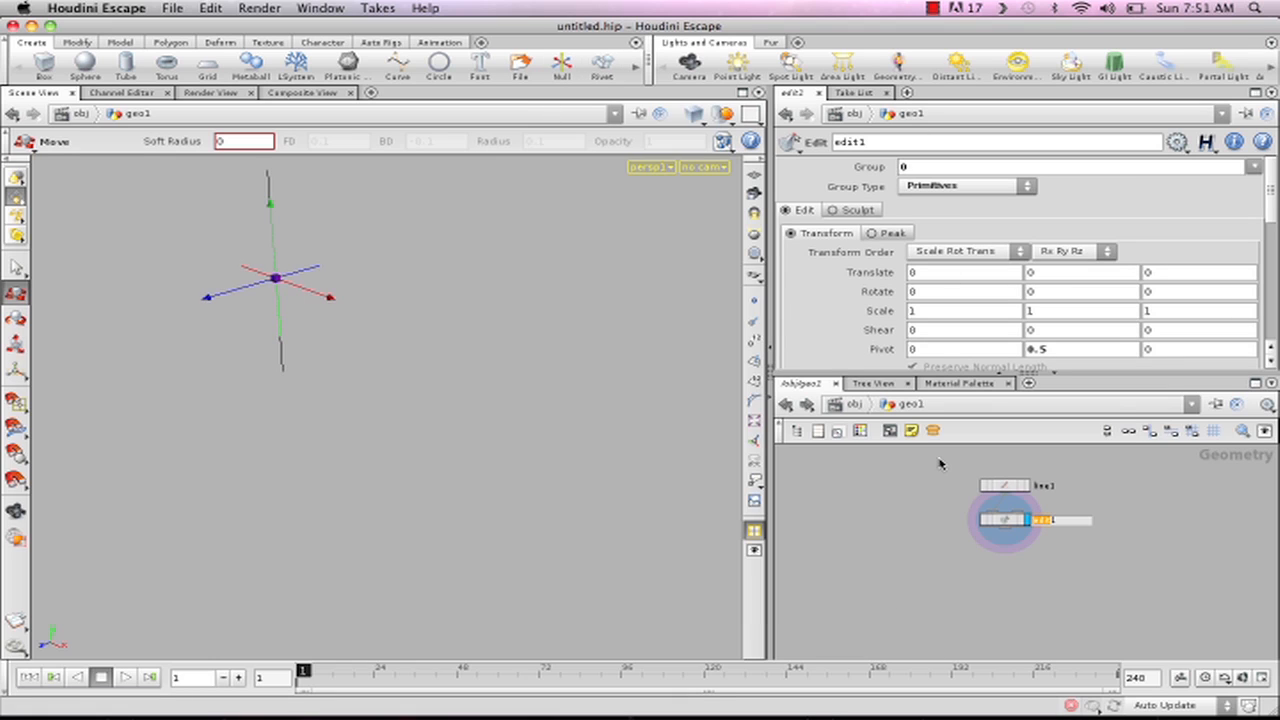
key(Return)
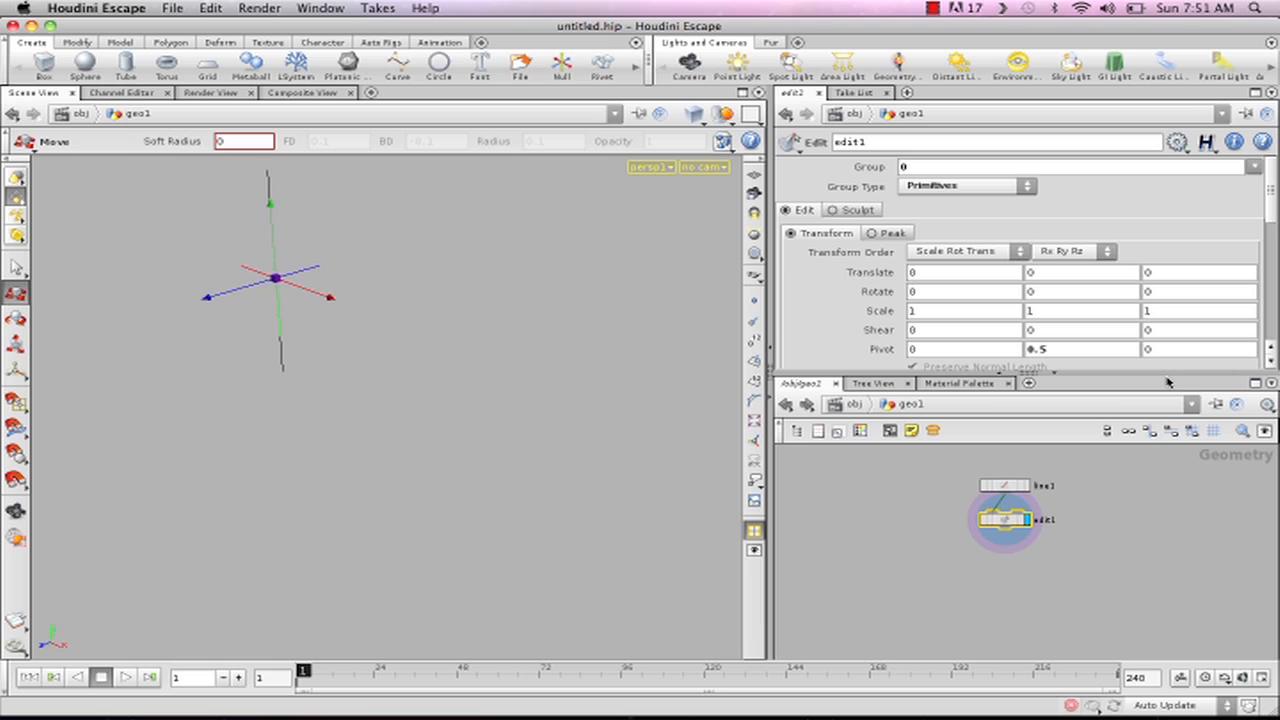
key(Delete)
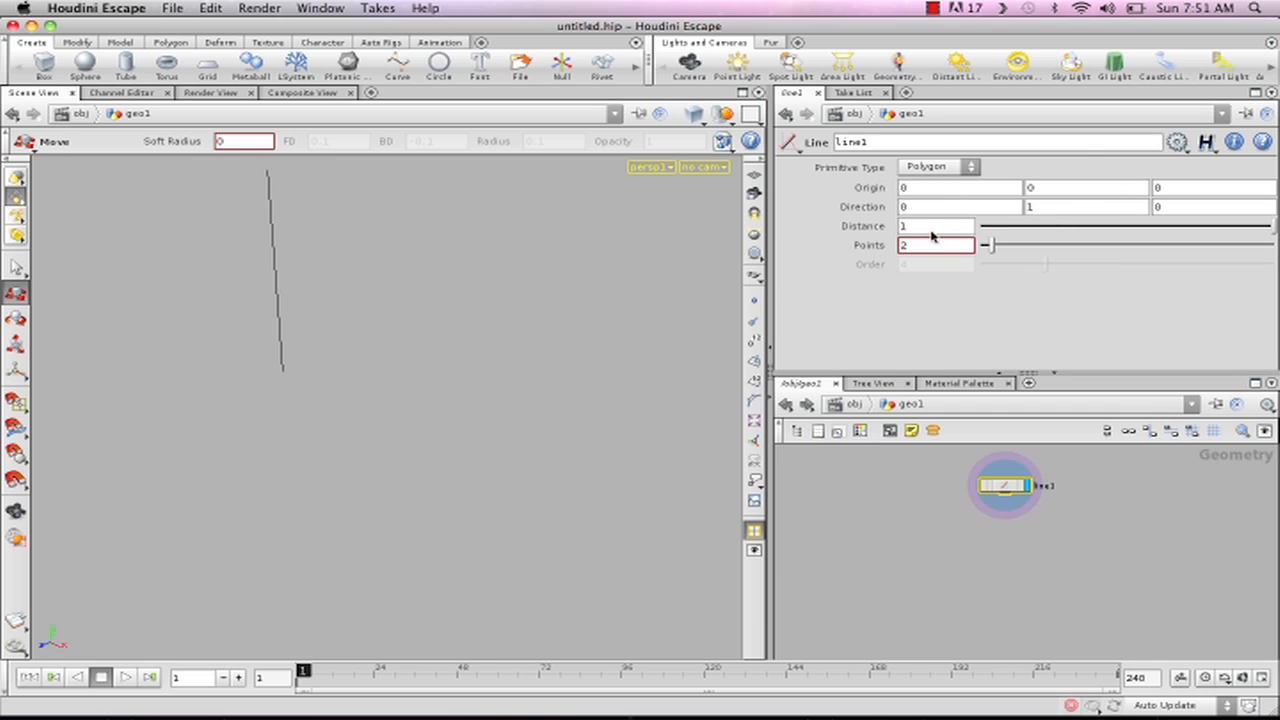
- Set the line's direction to 1, 0, 0 so that it runs along the X axis
drag(911, 206, 891, 209)
text(1)
click(1038, 211)
drag(1038, 211, 1057, 237)
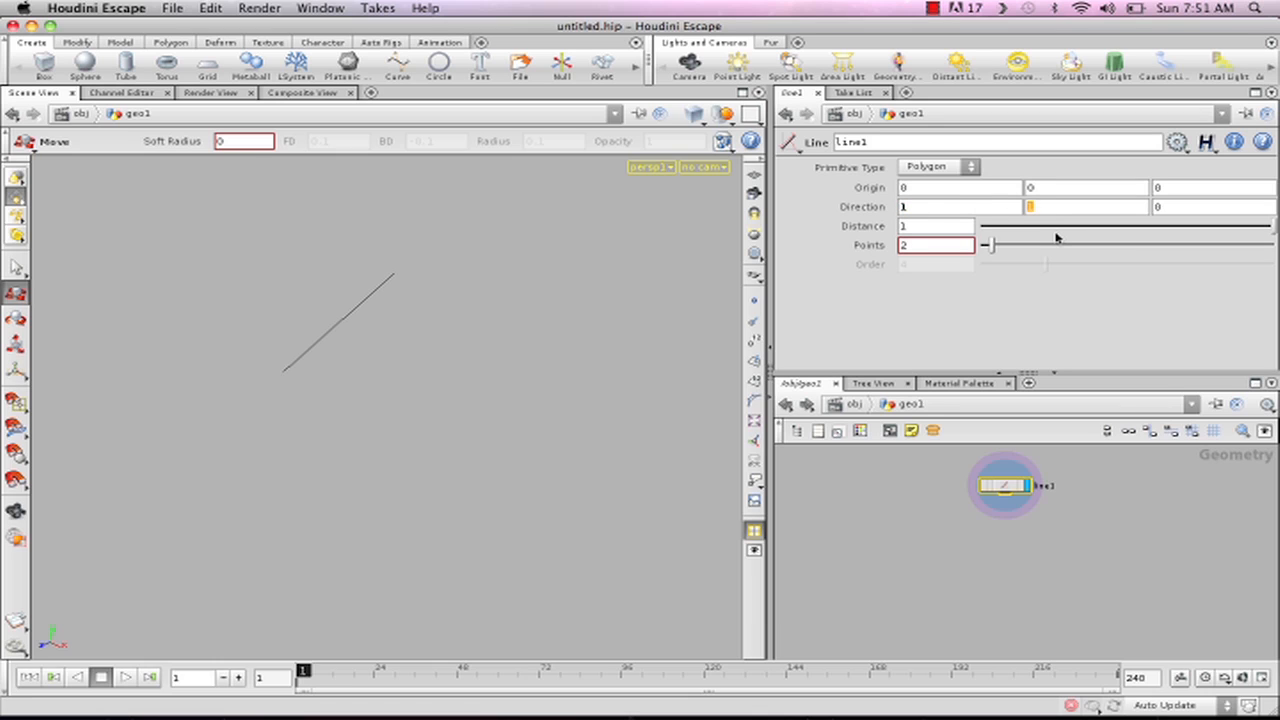
key(Tab)
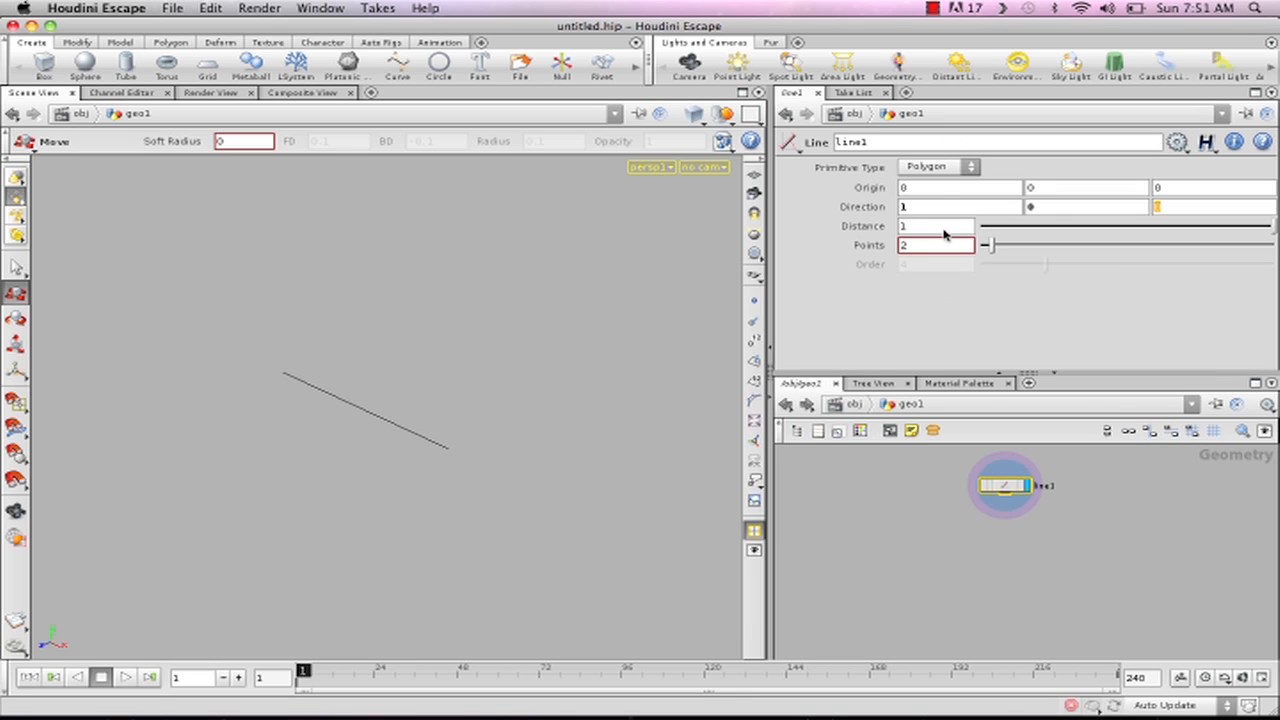
- Rename the line node as line_h
double_click(1044, 486)
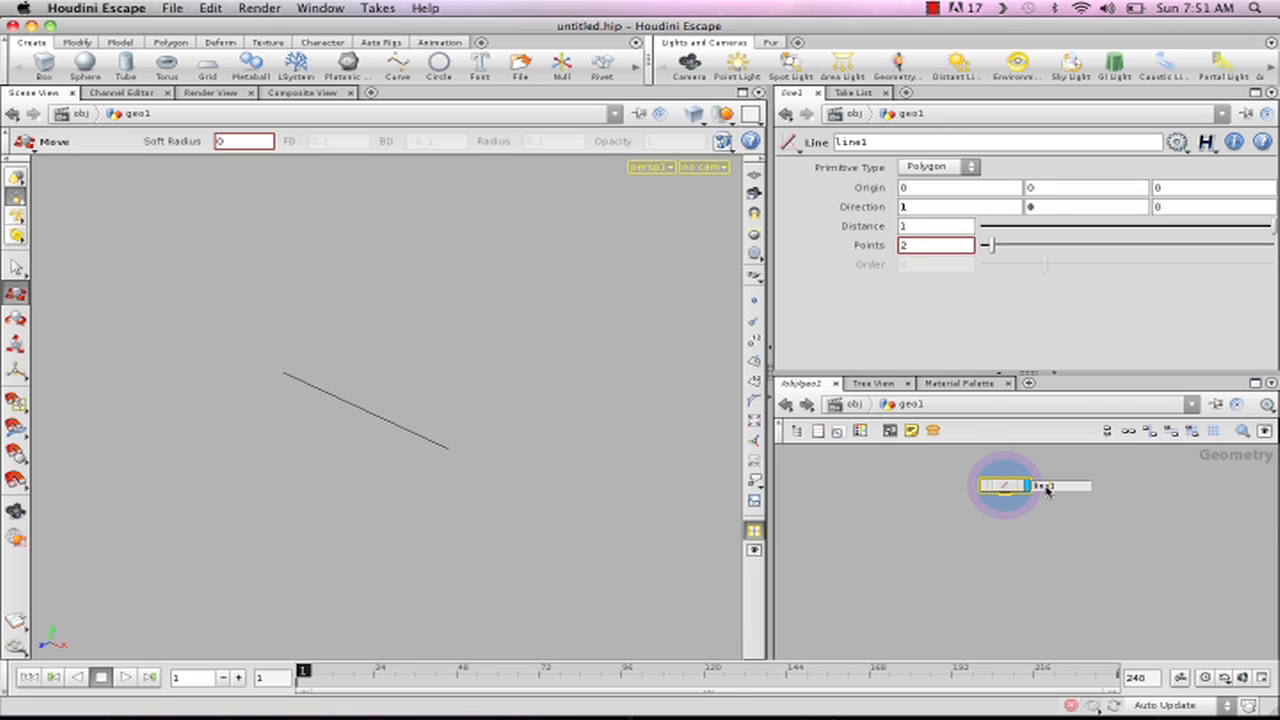
double_click(1075, 487)
key(Right)
key(Return)
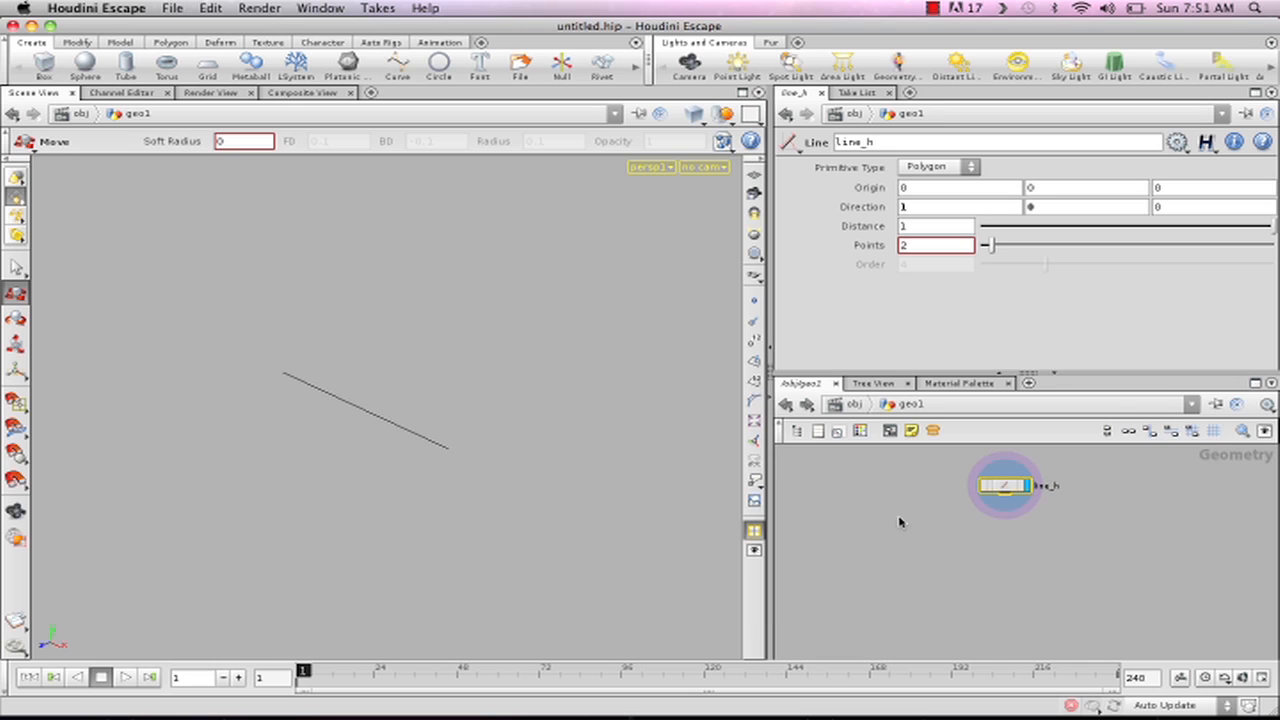
- Duplicate the line_h node and arrange the copy side by side with the original
drag(1012, 487, 1120, 489)
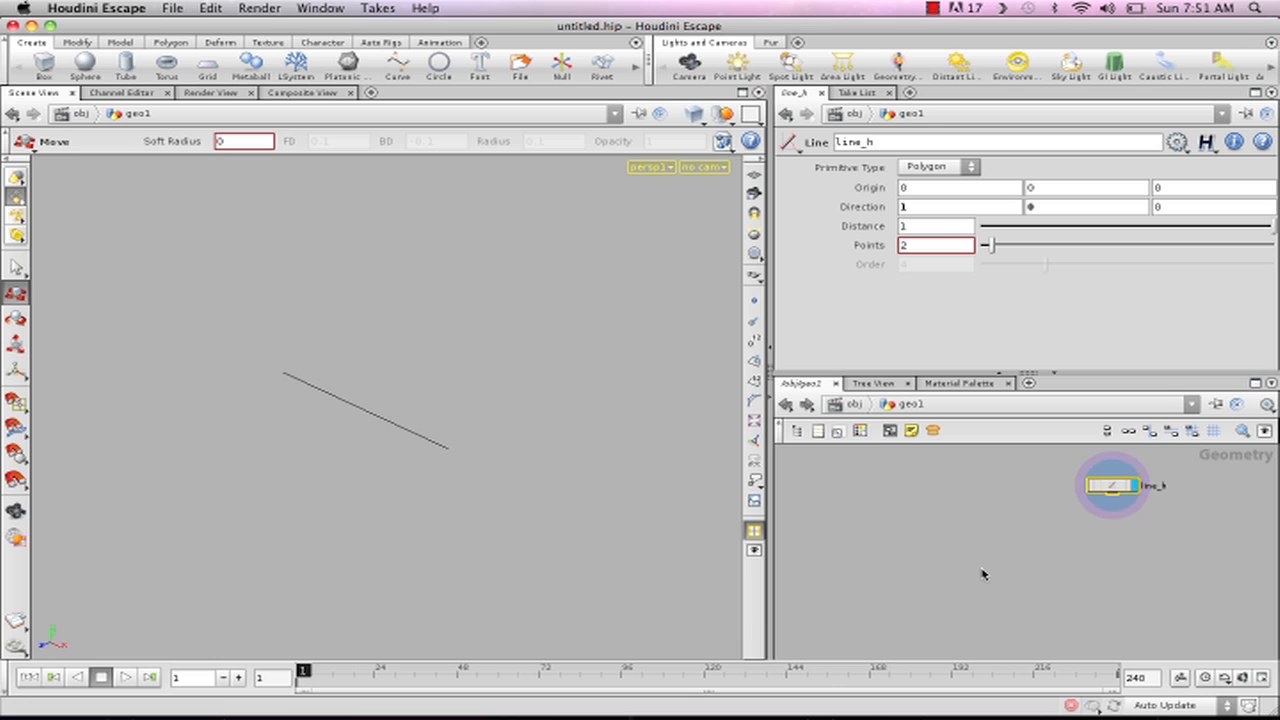
key(super+c)
key(super+v)
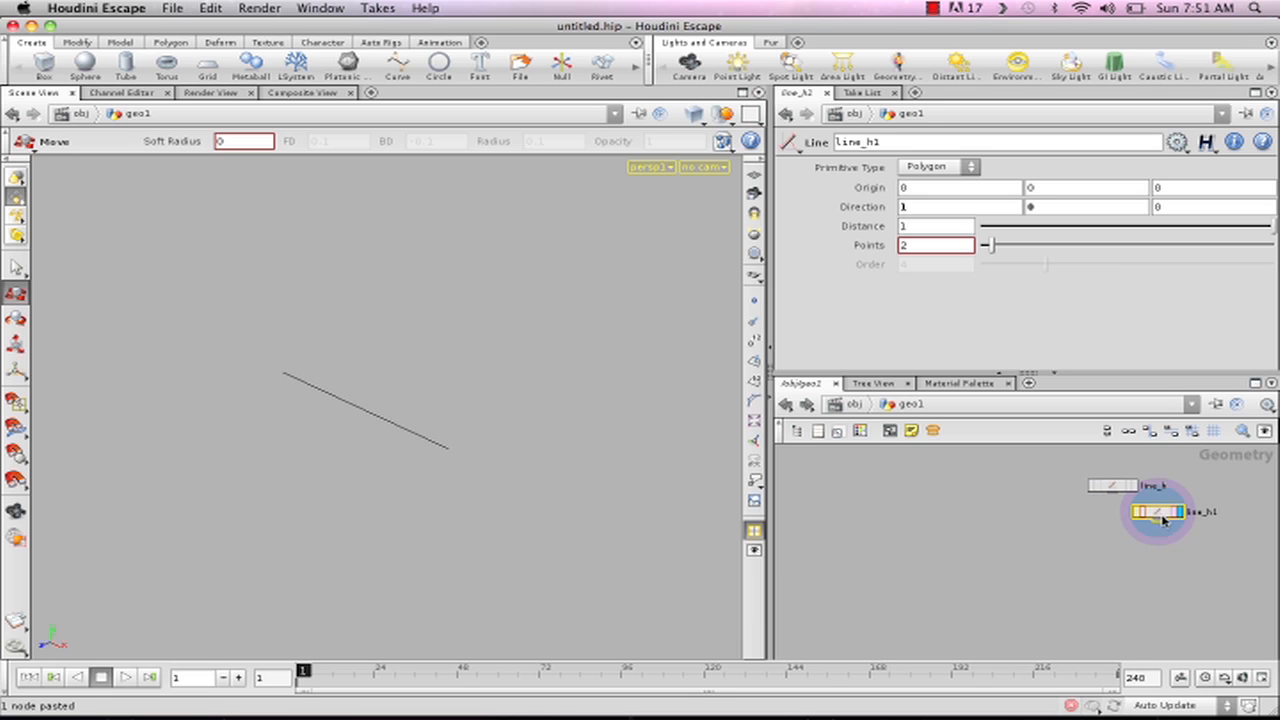
drag(1162, 517, 1006, 491)
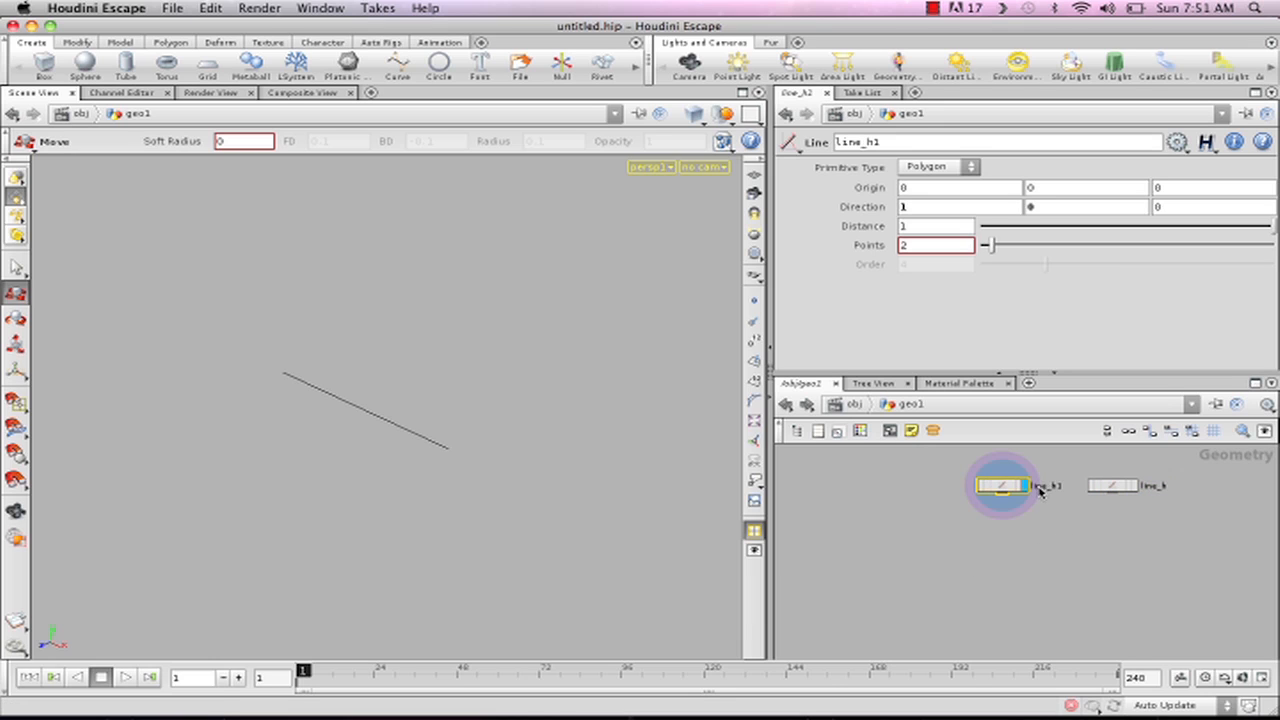
- Rename the duplicated line node as line_v
click(1040, 488)
double_click(1074, 488)
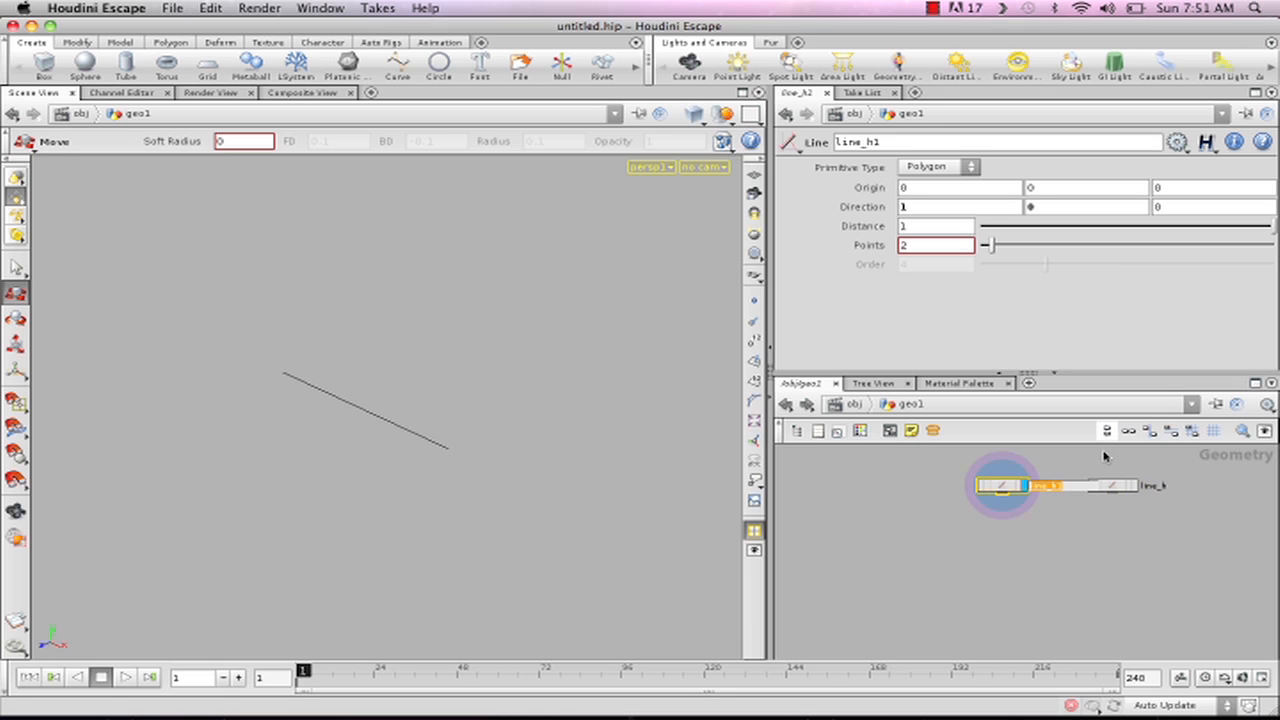
click(1068, 489)
key(BackSpace)
key(BackSpace)
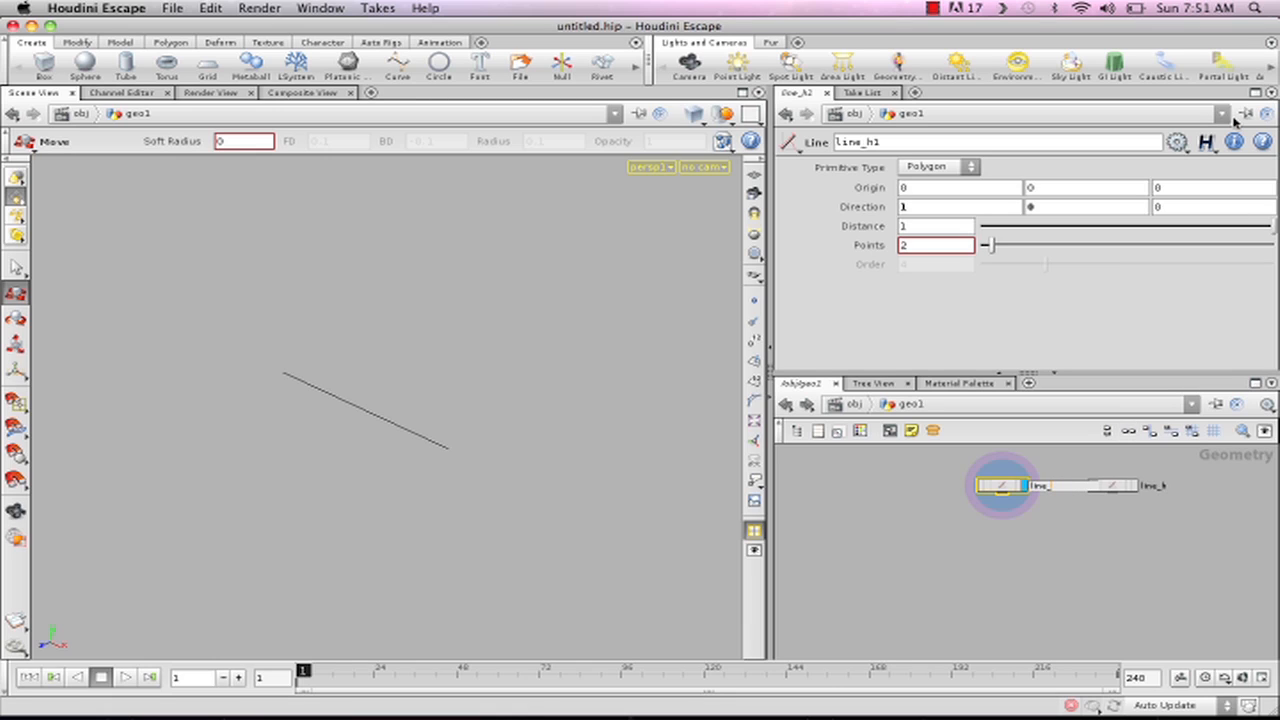
text(v)
key(Return)
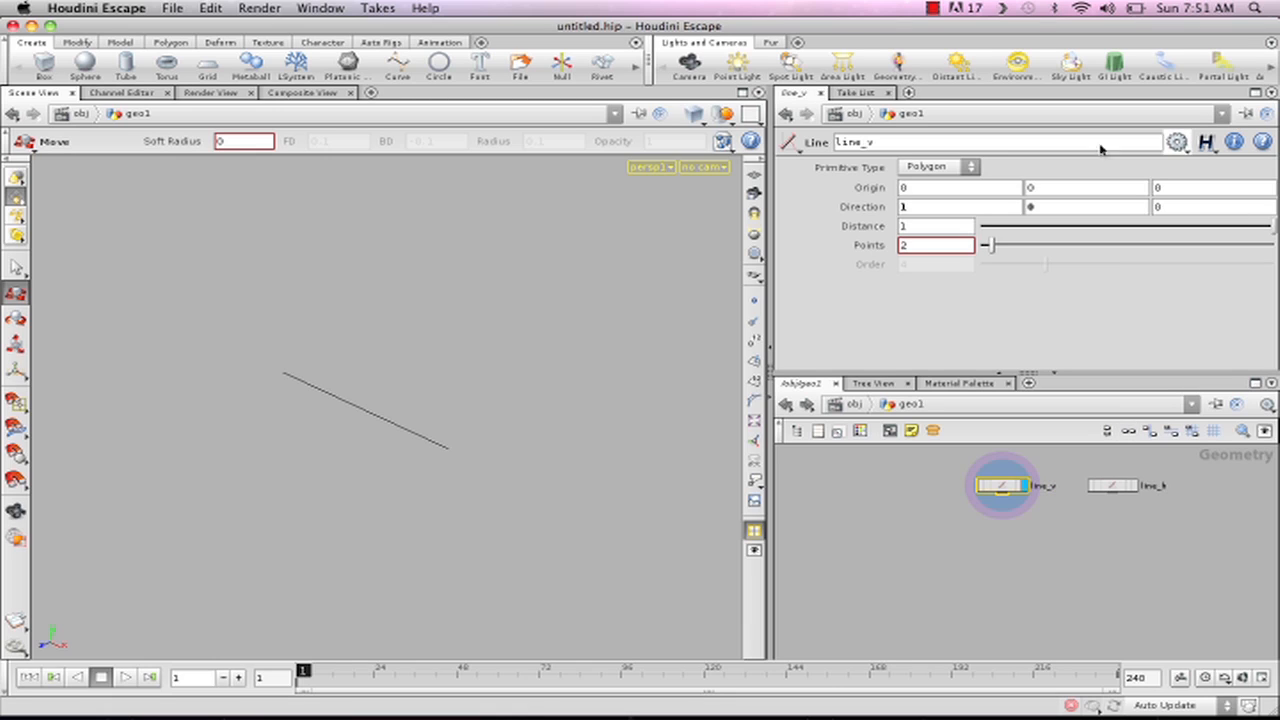
- Set line_v's direction to 0, 1, 0 and turn on the template display of line_h
double_click(912, 208)
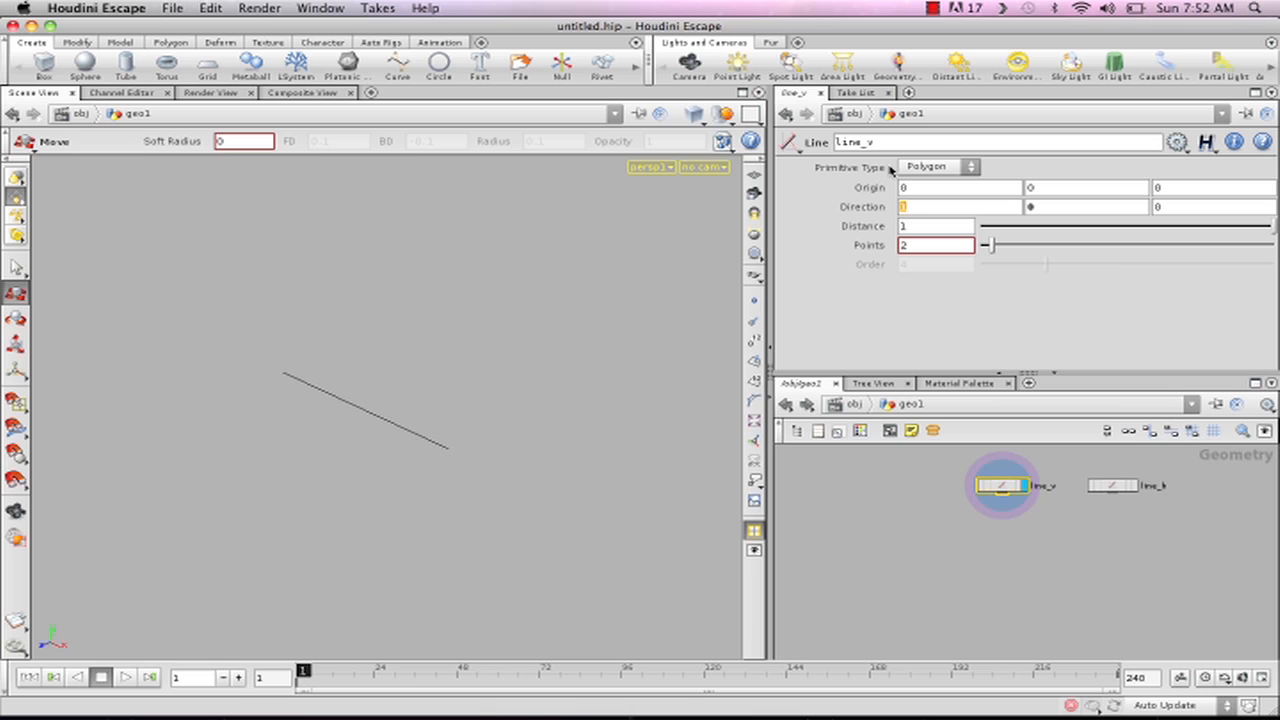
text(1)
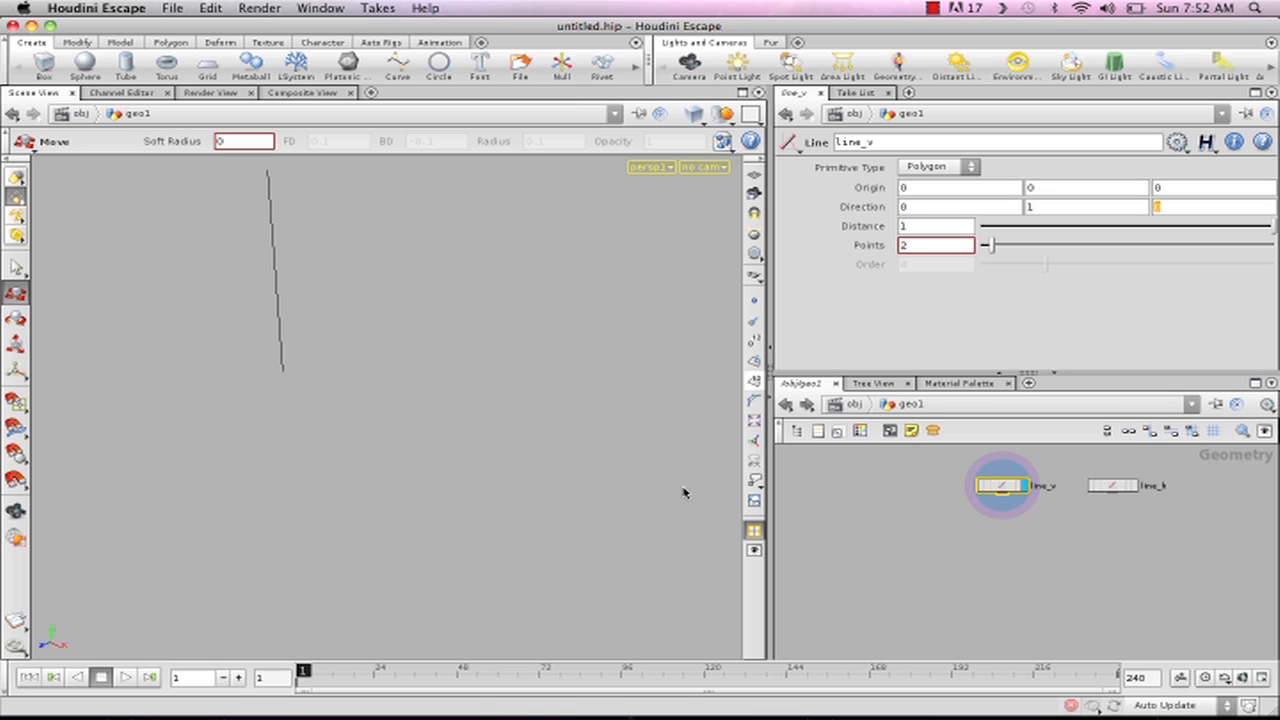
click(1130, 486)
- Add a Transform node directly below line_v and connect it to line_v's output
key(Tab)
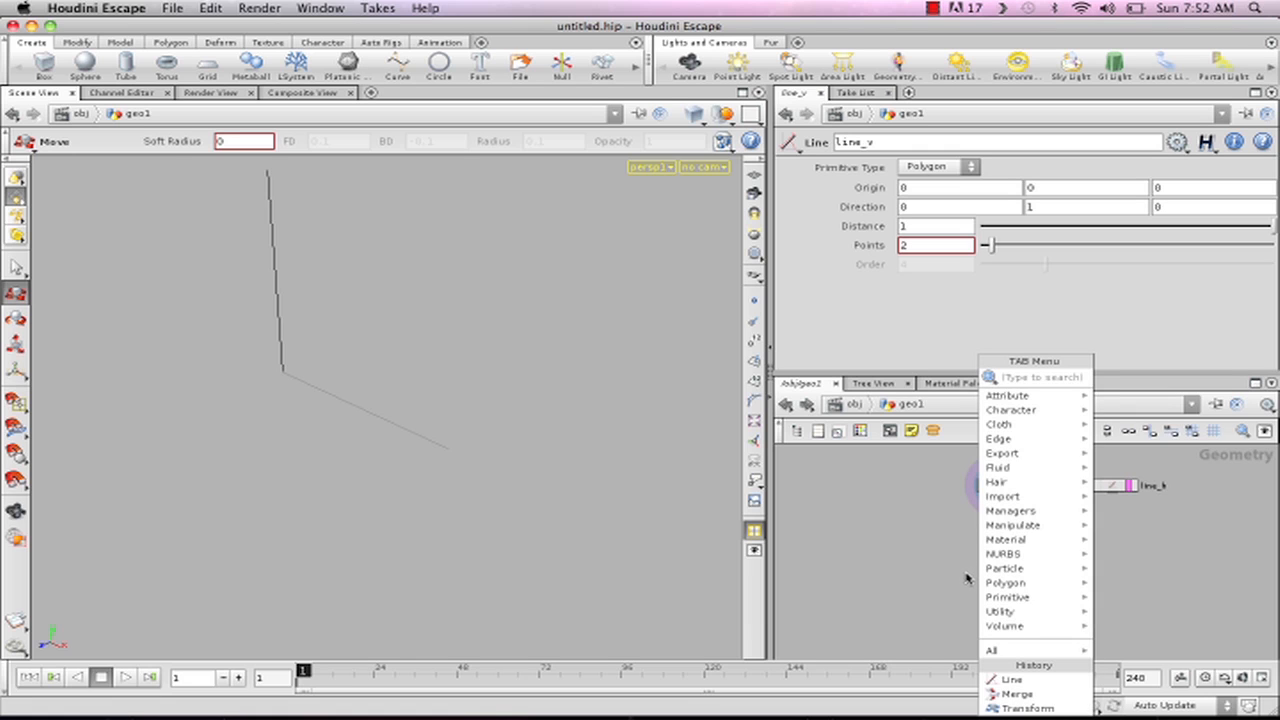
text(tr)
click(1151, 407)
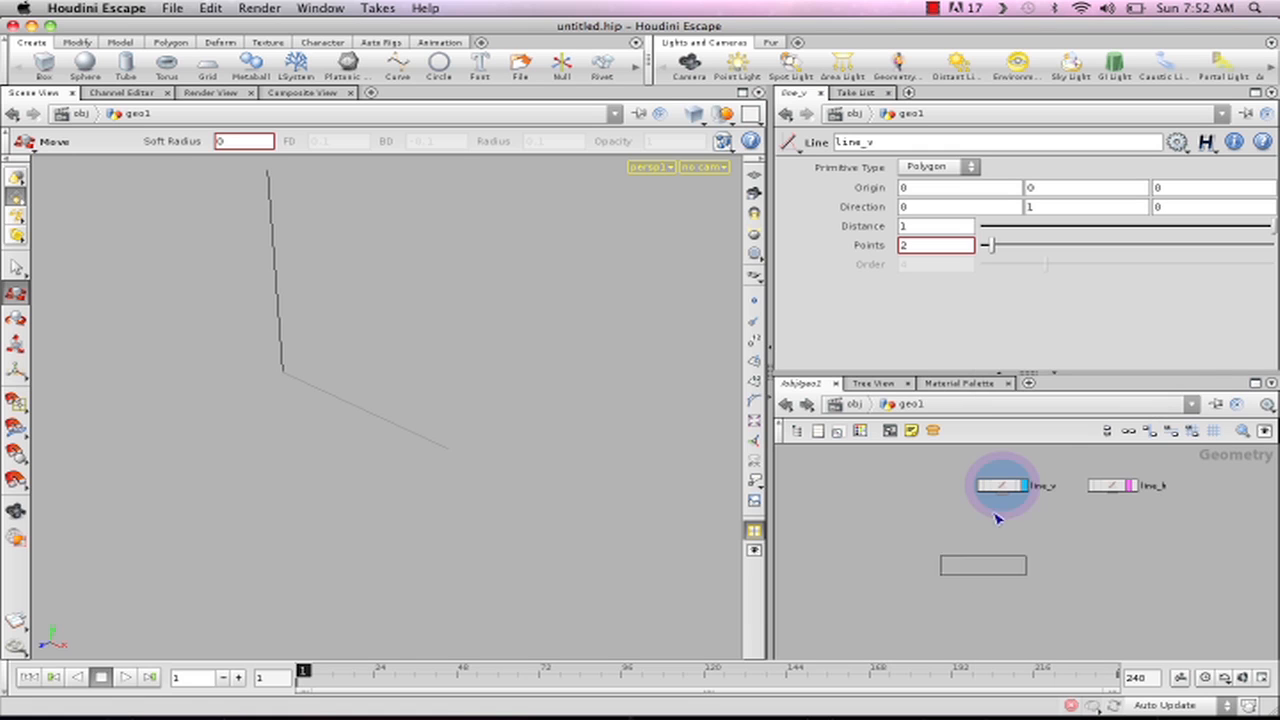
click(1003, 530)
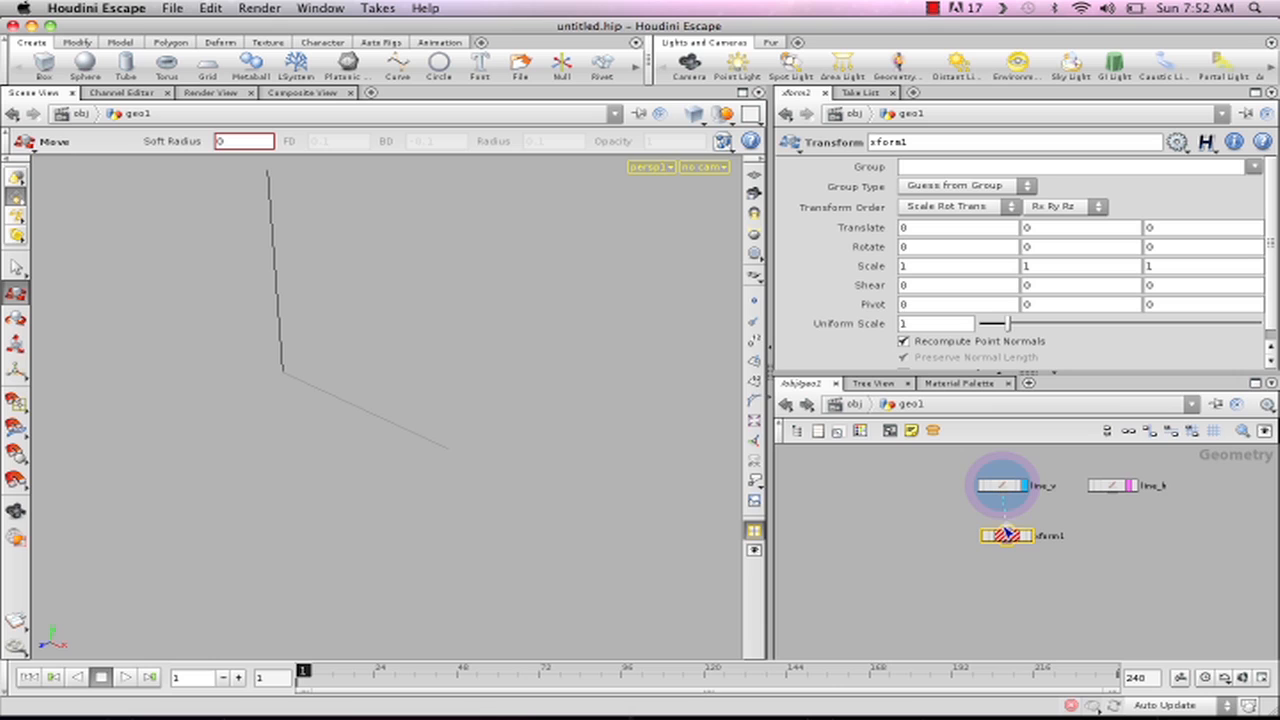
drag(1020, 534, 1016, 522)
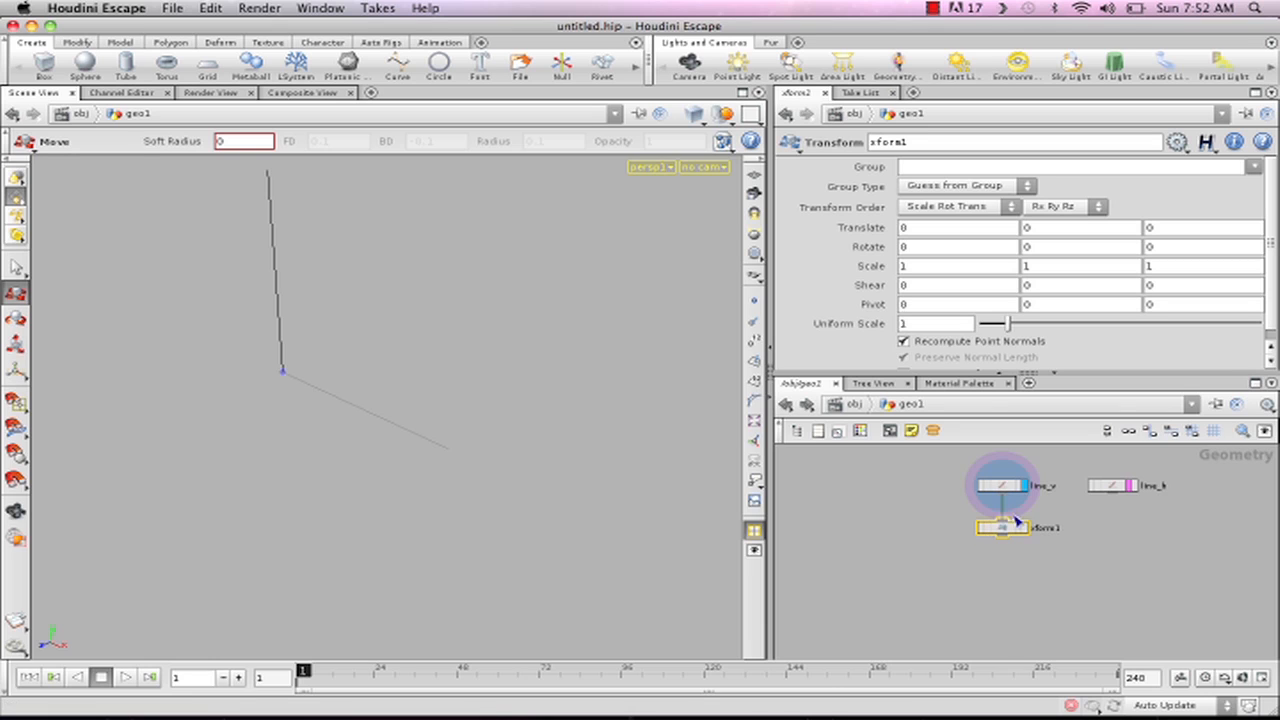
- Link the Transform node's X translation to line_h's Distance parameter with a copied relative reference
click(1112, 486)
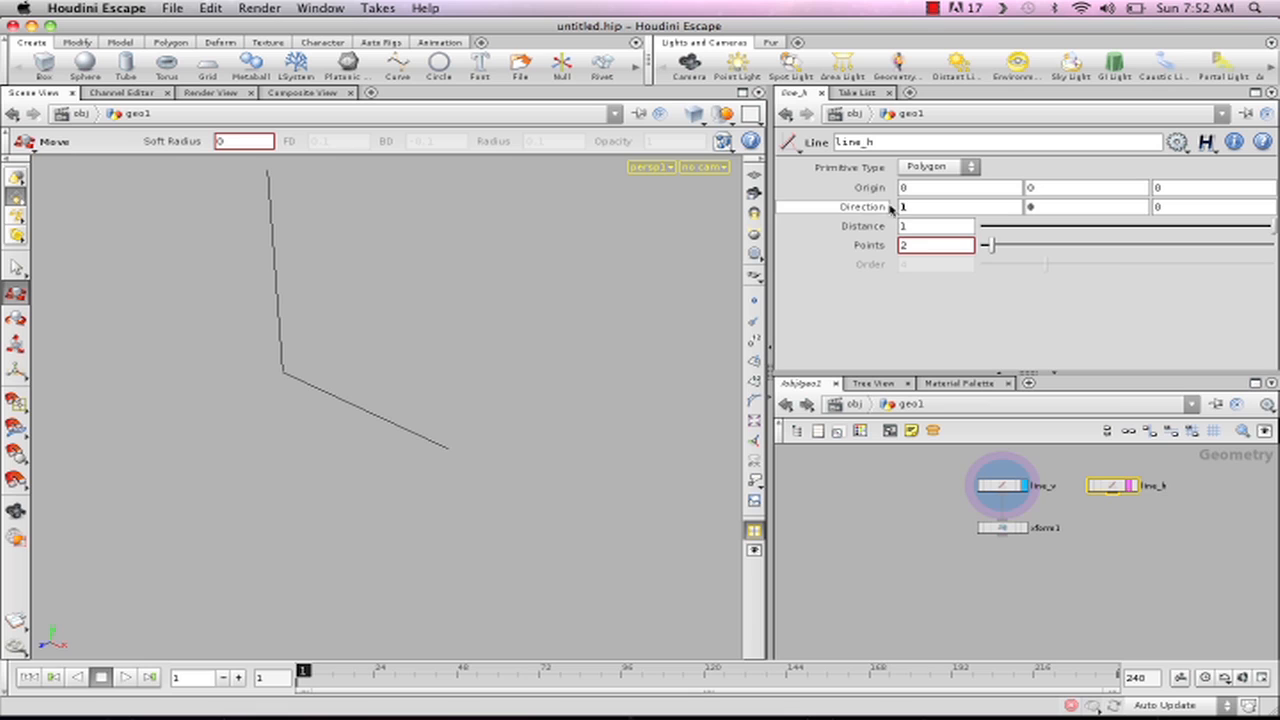
click(912, 229)
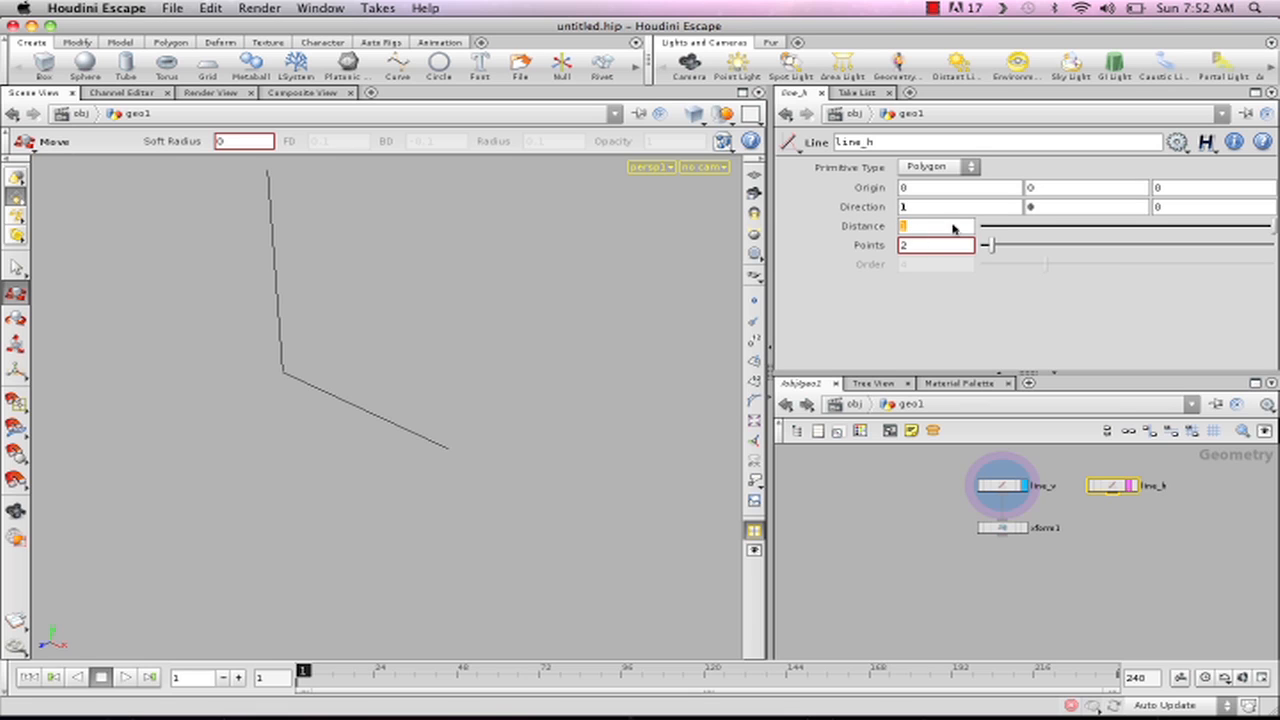
right_click(927, 231)
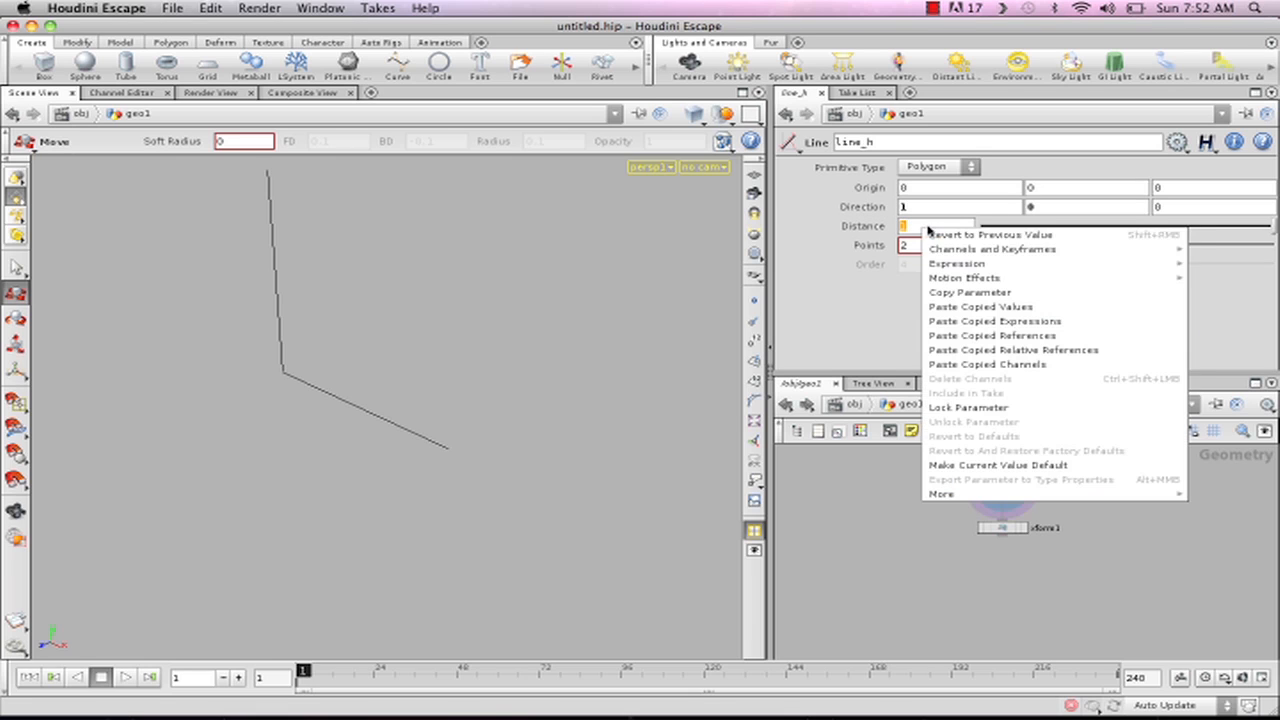
click(969, 295)
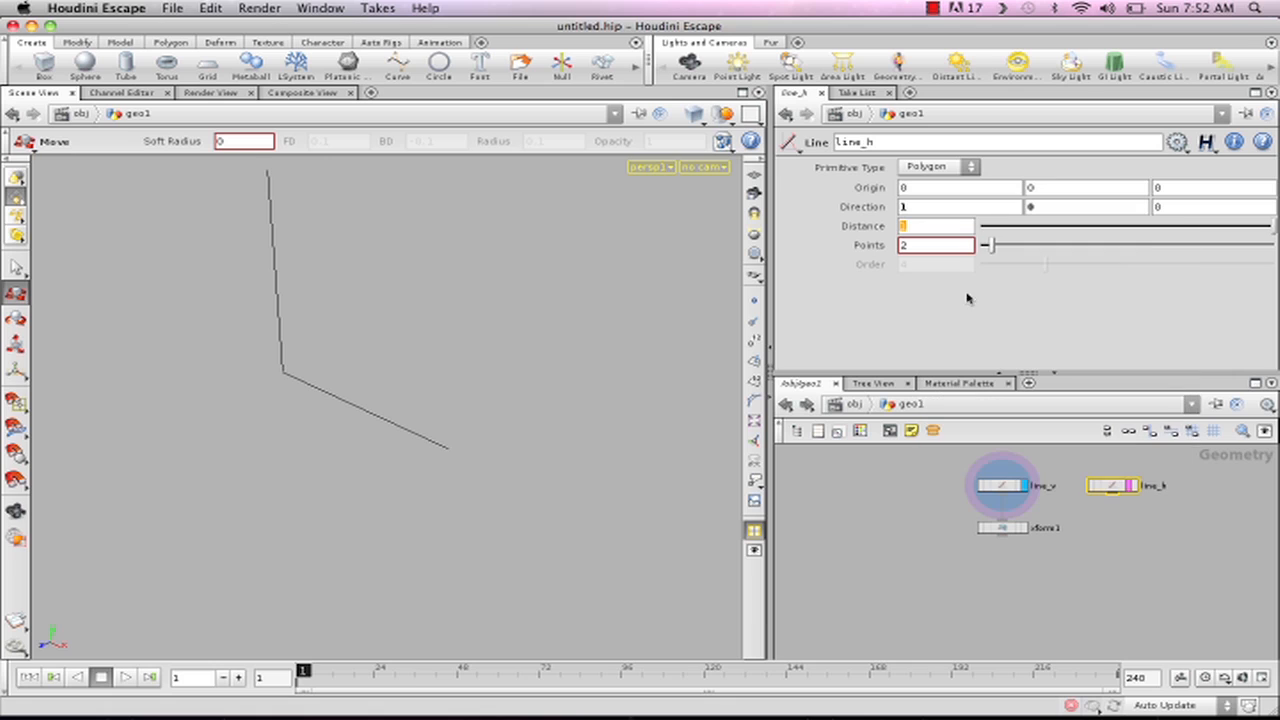
click(1007, 528)
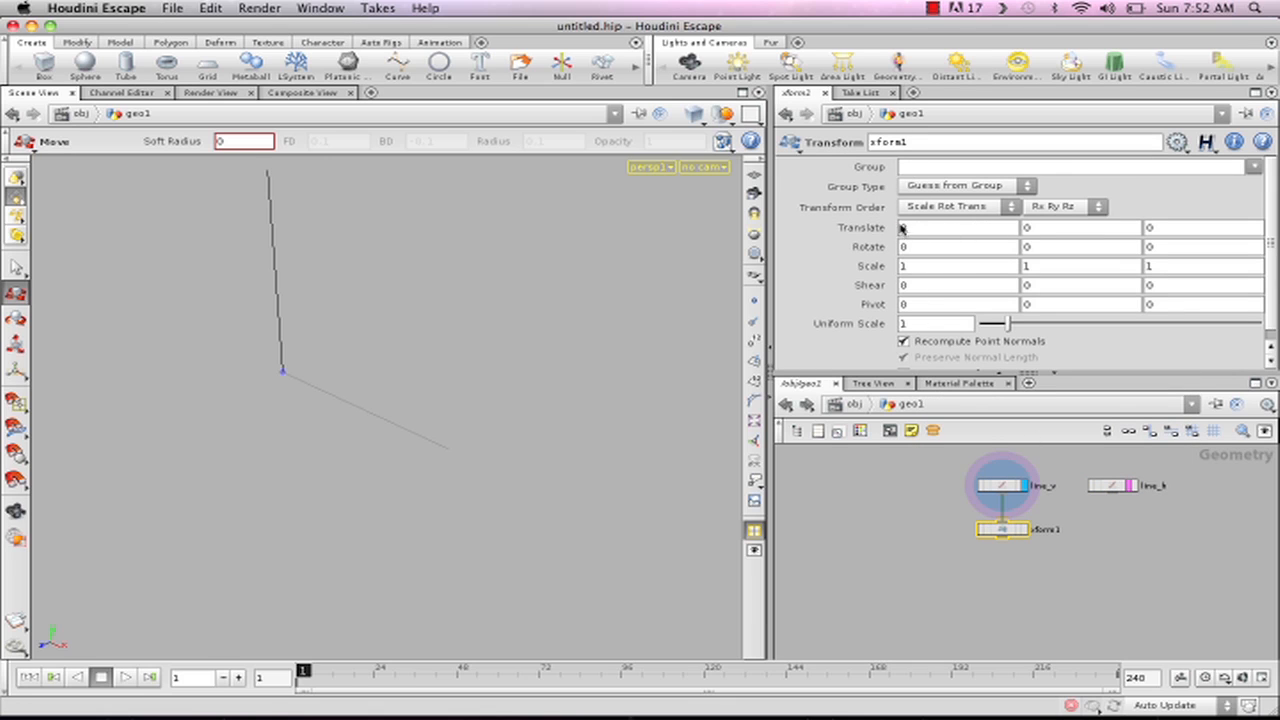
right_click(925, 229)
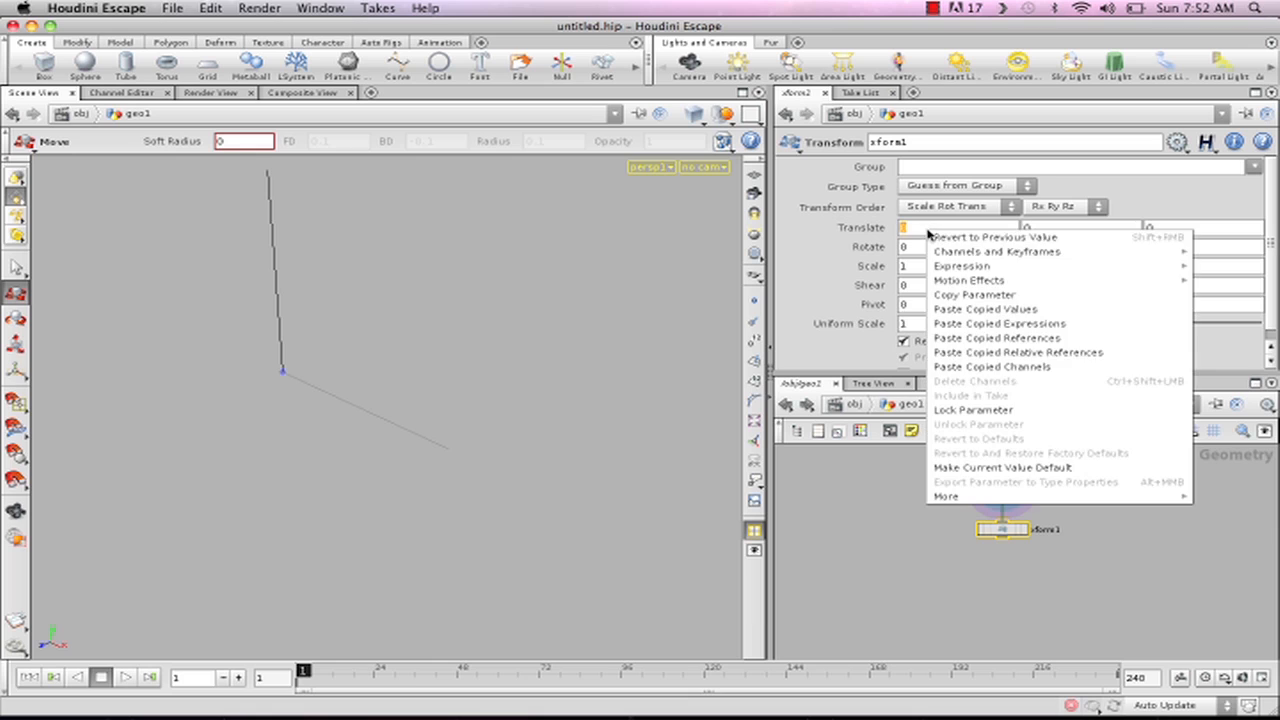
click(1114, 355)
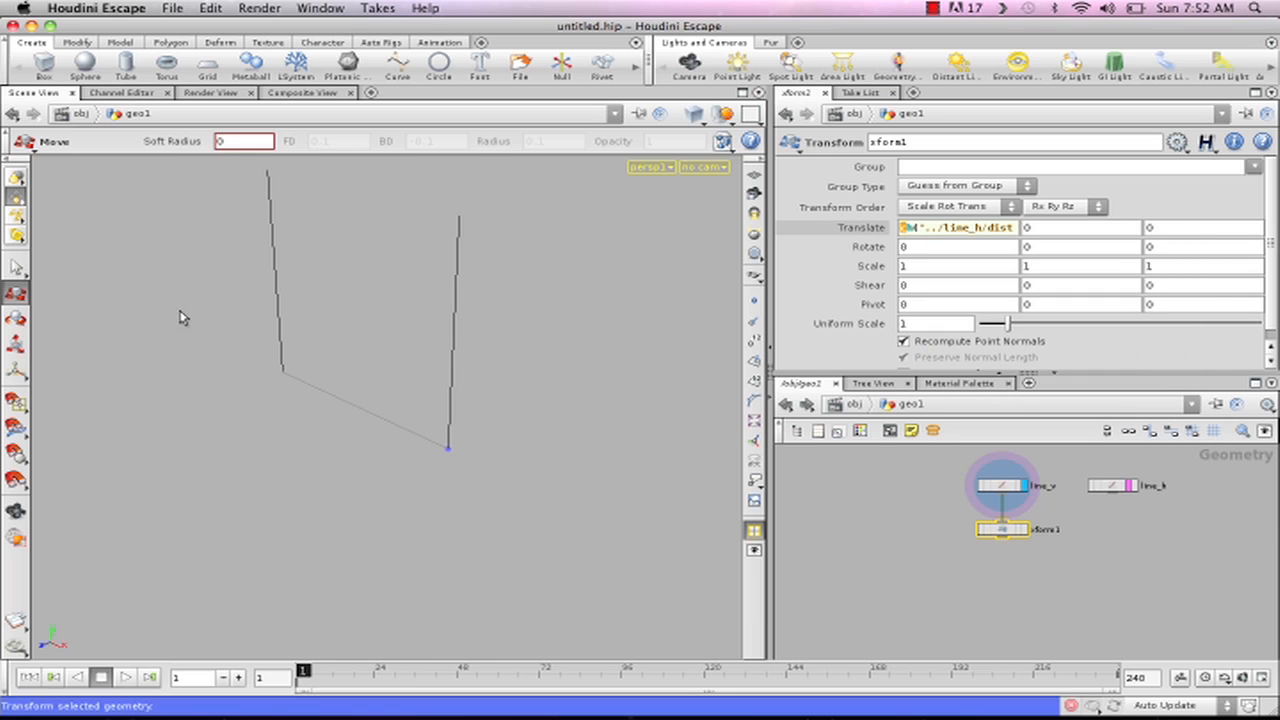
- Display the xform1 node's output and add a Merge node below it
click(1025, 528)
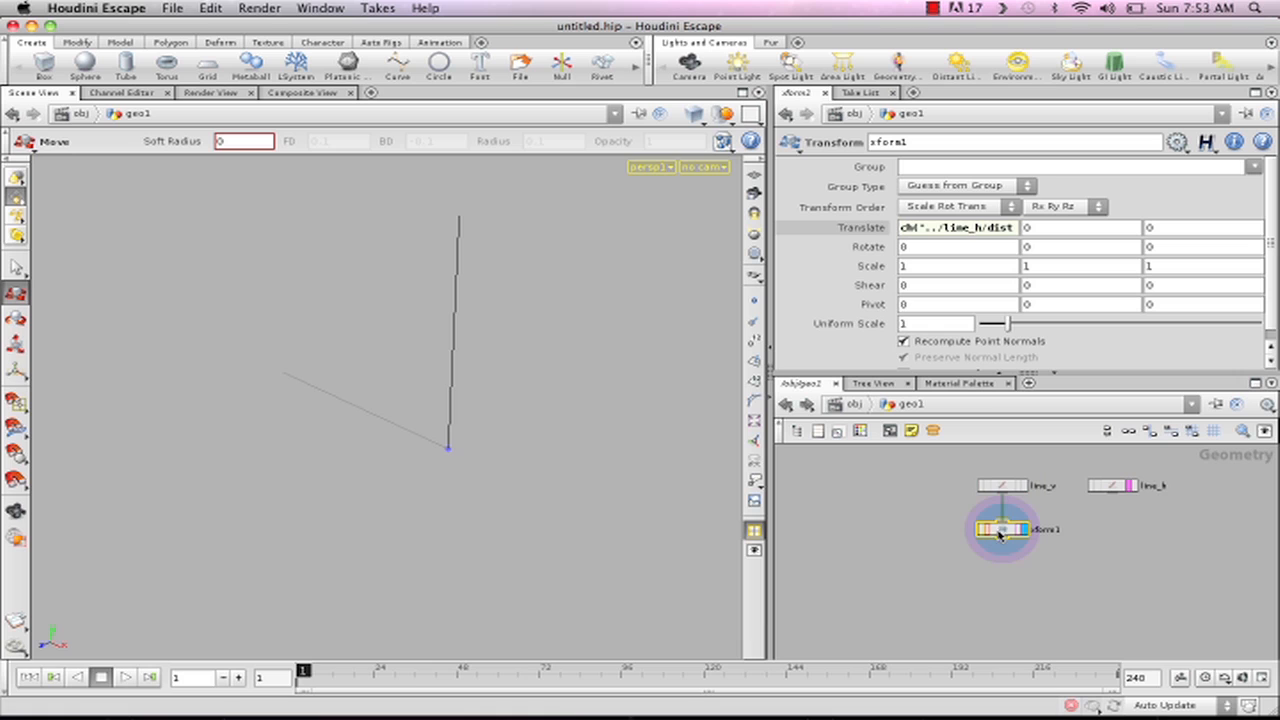
click(993, 581)
key(Tab)
mouse_move(944, 604)
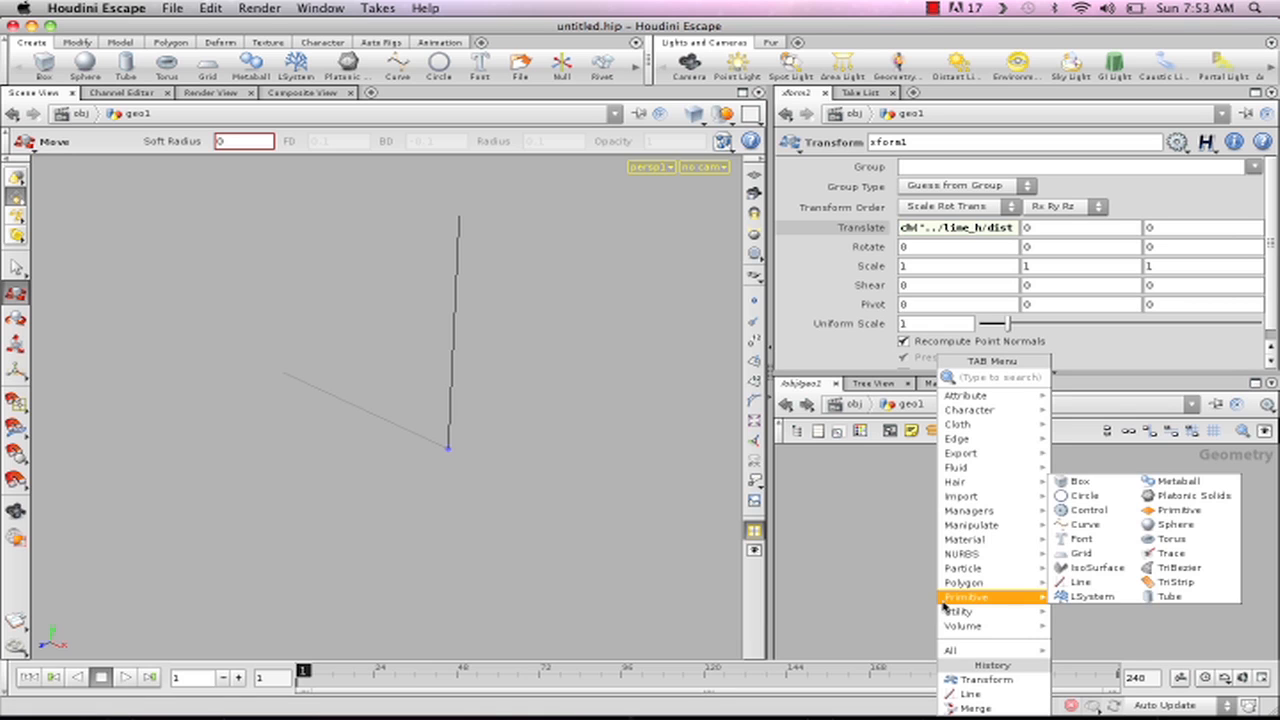
text(m)
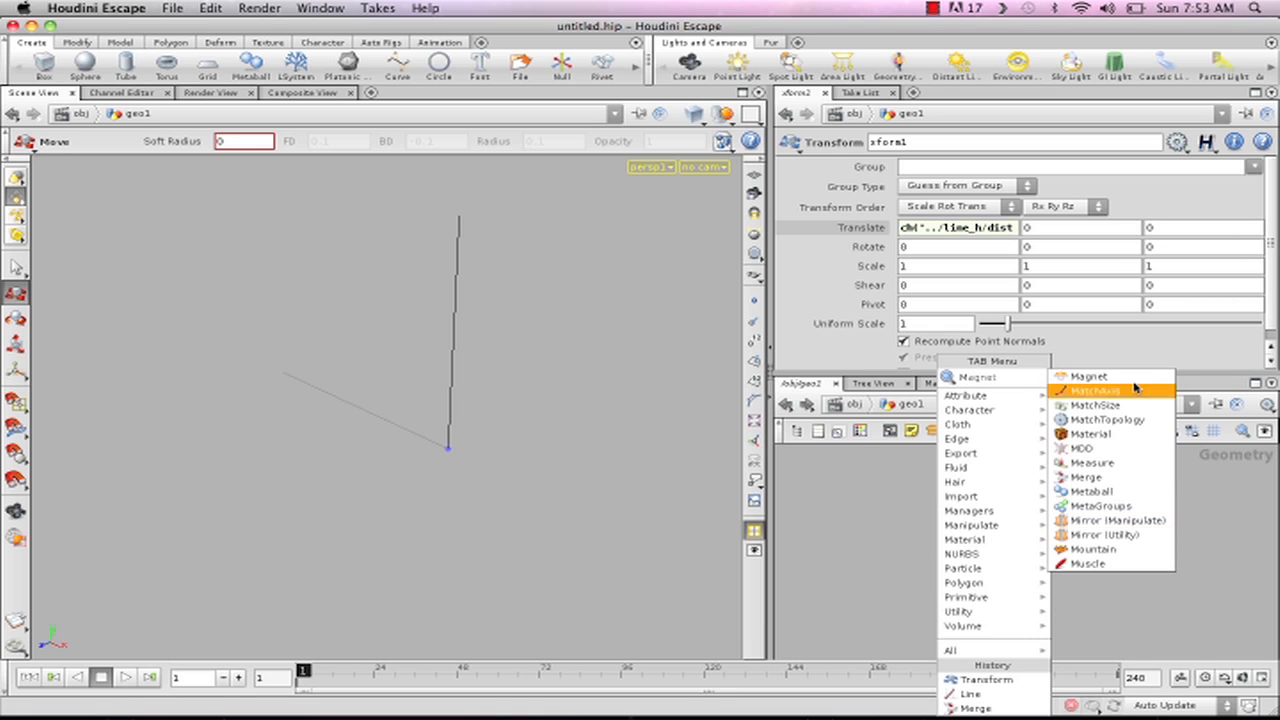
click(1075, 479)
click(1062, 576)
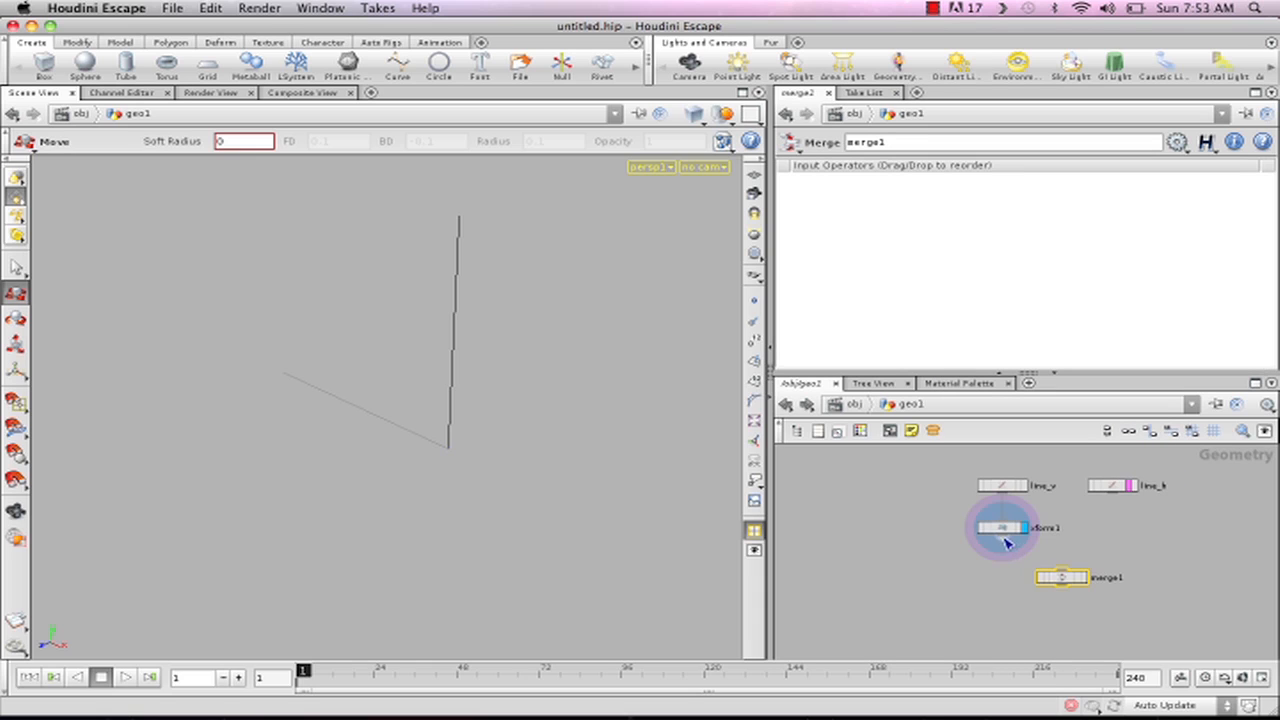
- Connect xform1 and line_h to the Merge node and display the merged result
click(1063, 571)
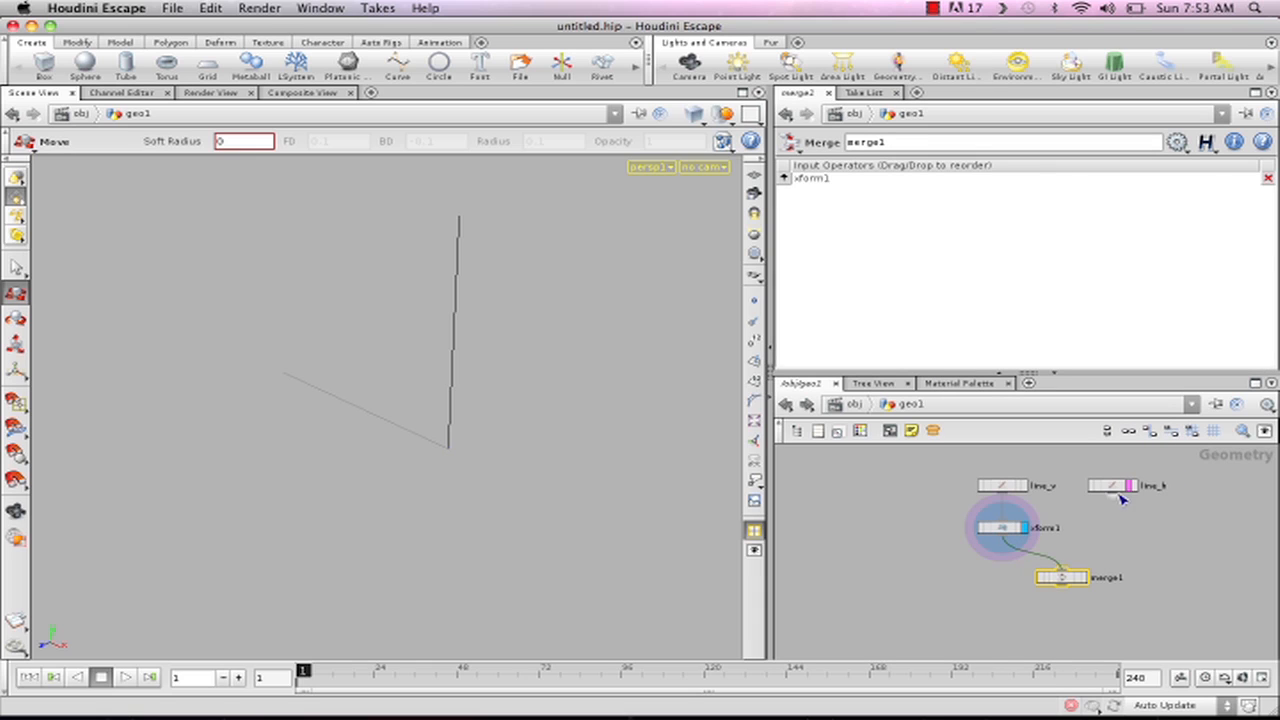
drag(1118, 498, 1061, 572)
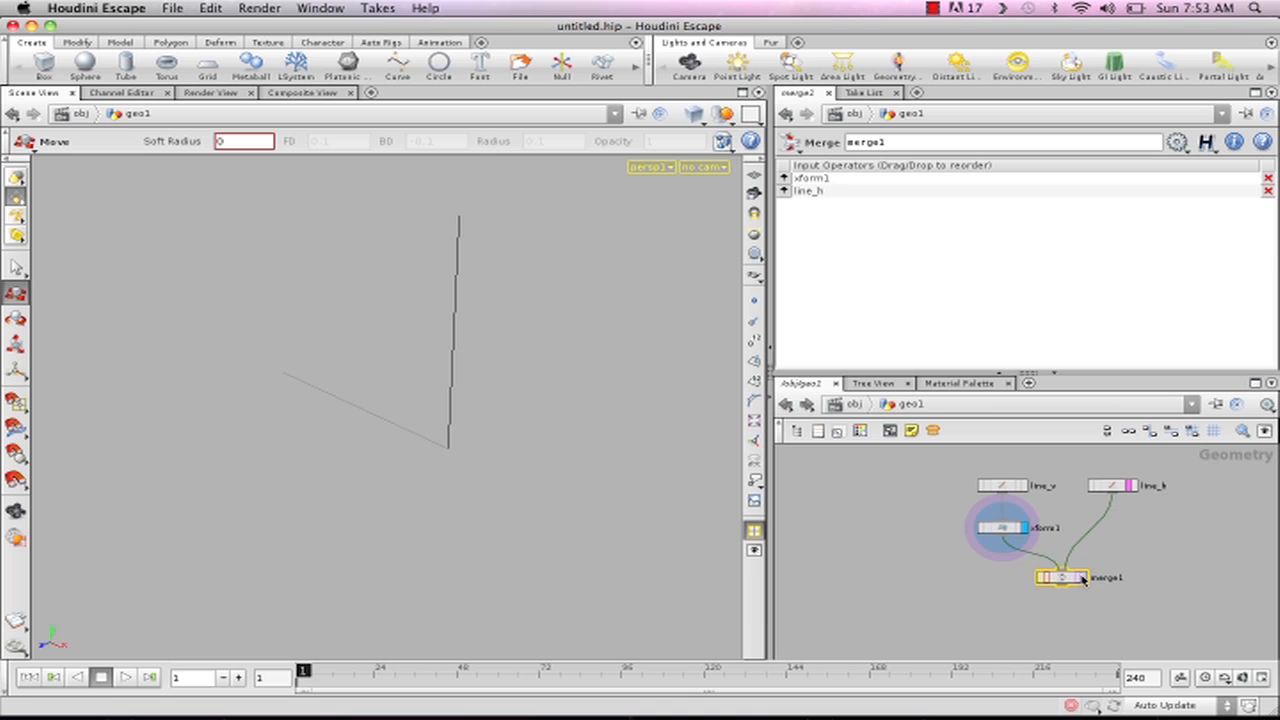
click(1083, 577)
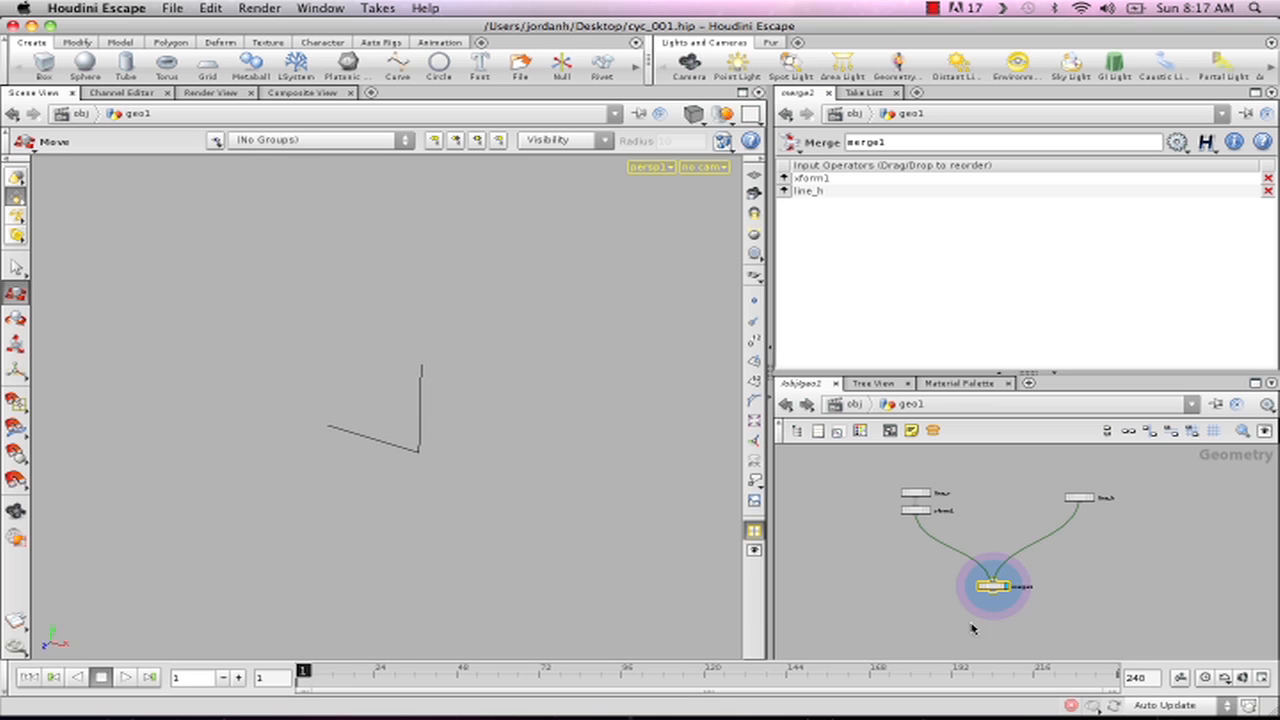
- Add a Switch node beside the Merge node and connect xform1's output to it
middle_drag(903, 590, 1006, 583)
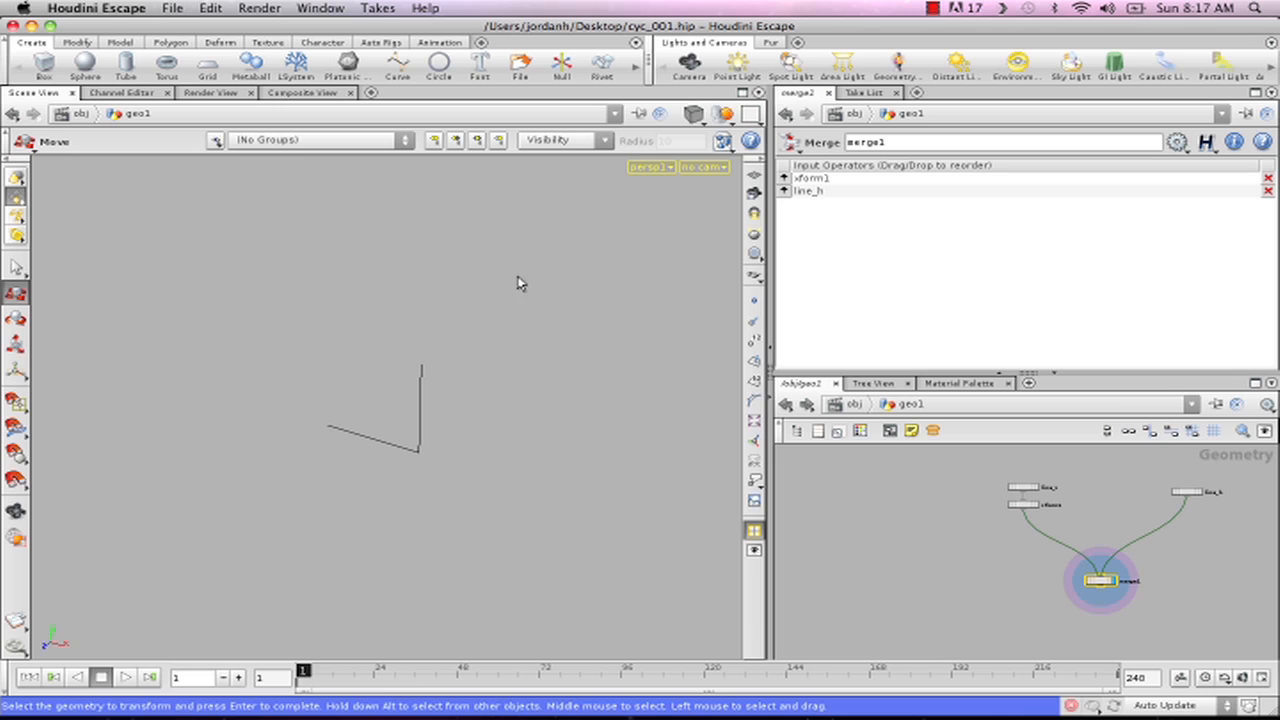
middle_drag(953, 520, 840, 518)
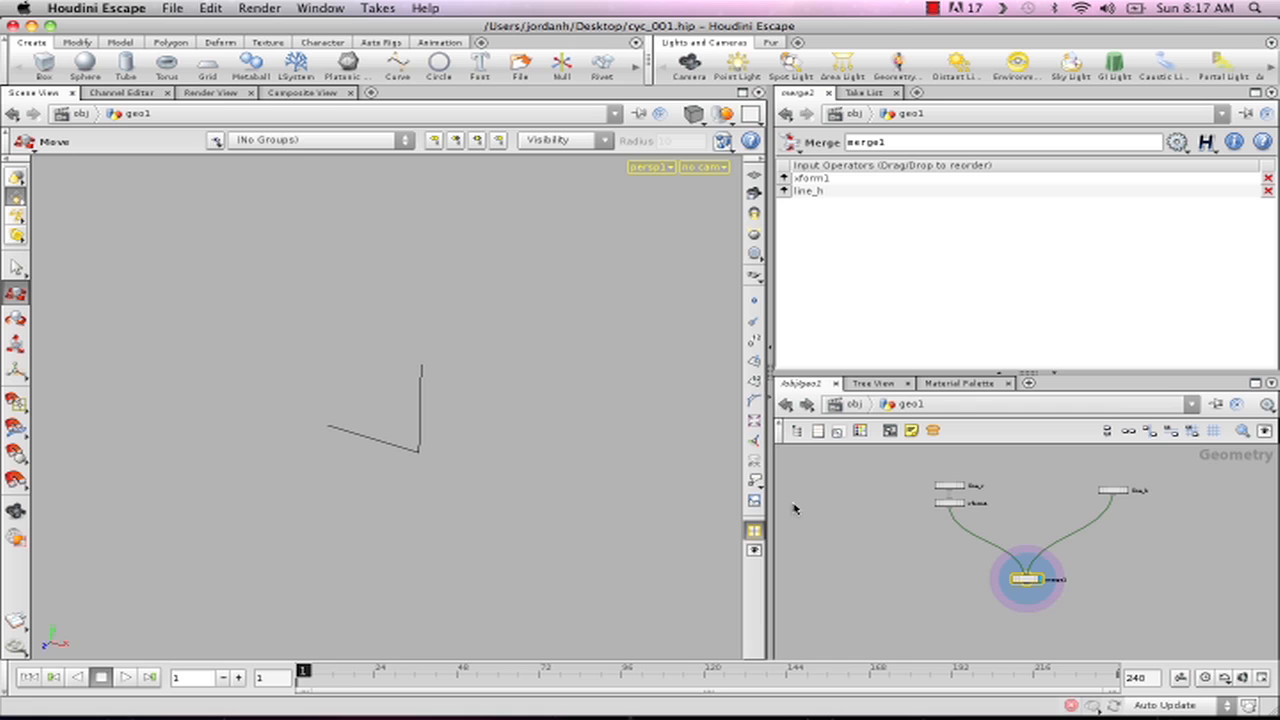
key(Tab)
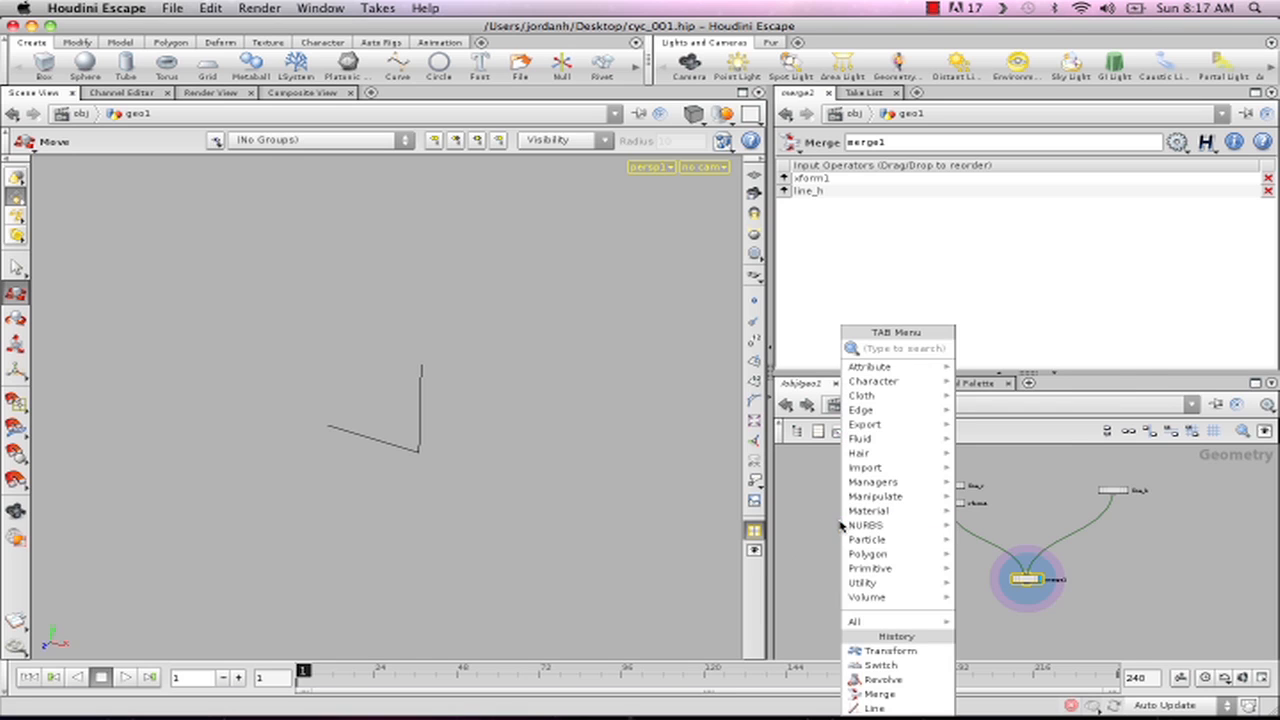
text(sw)
click(990, 362)
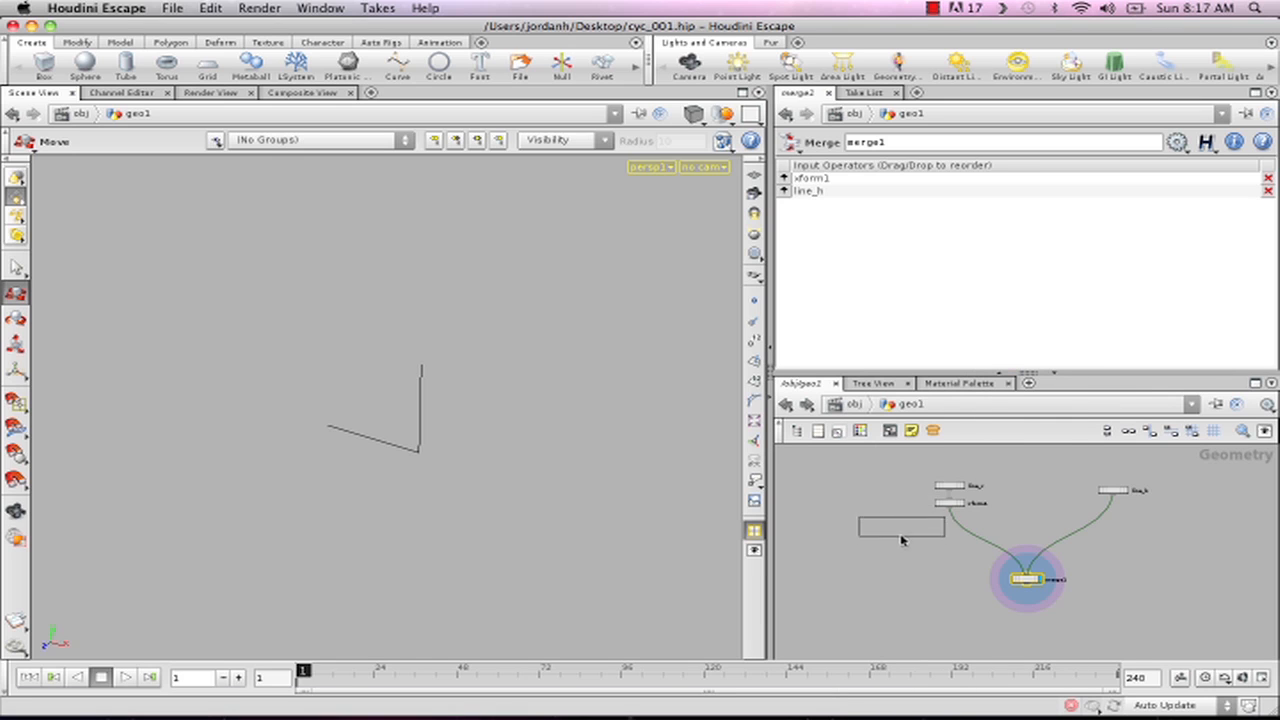
click(906, 586)
drag(950, 509, 908, 587)
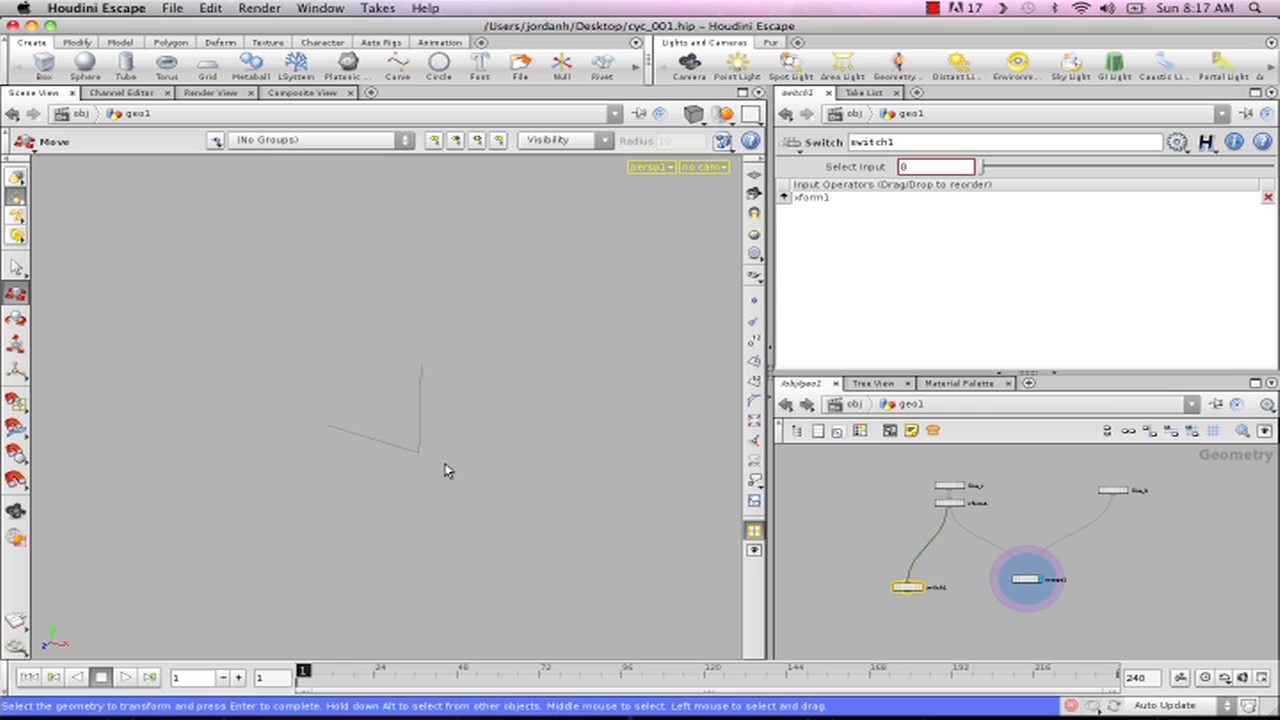
- Add a second Transform node, connect xform1's output to it, and display its result
click(838, 537)
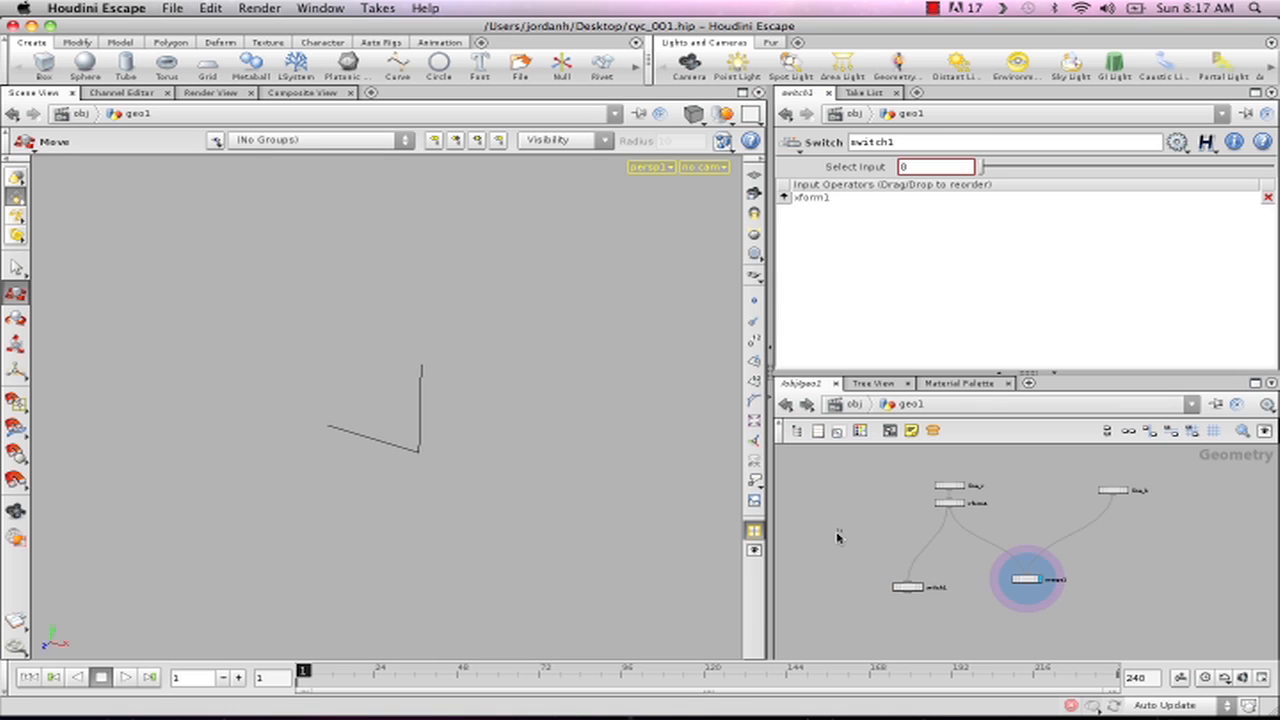
key(Tab)
text(tr)
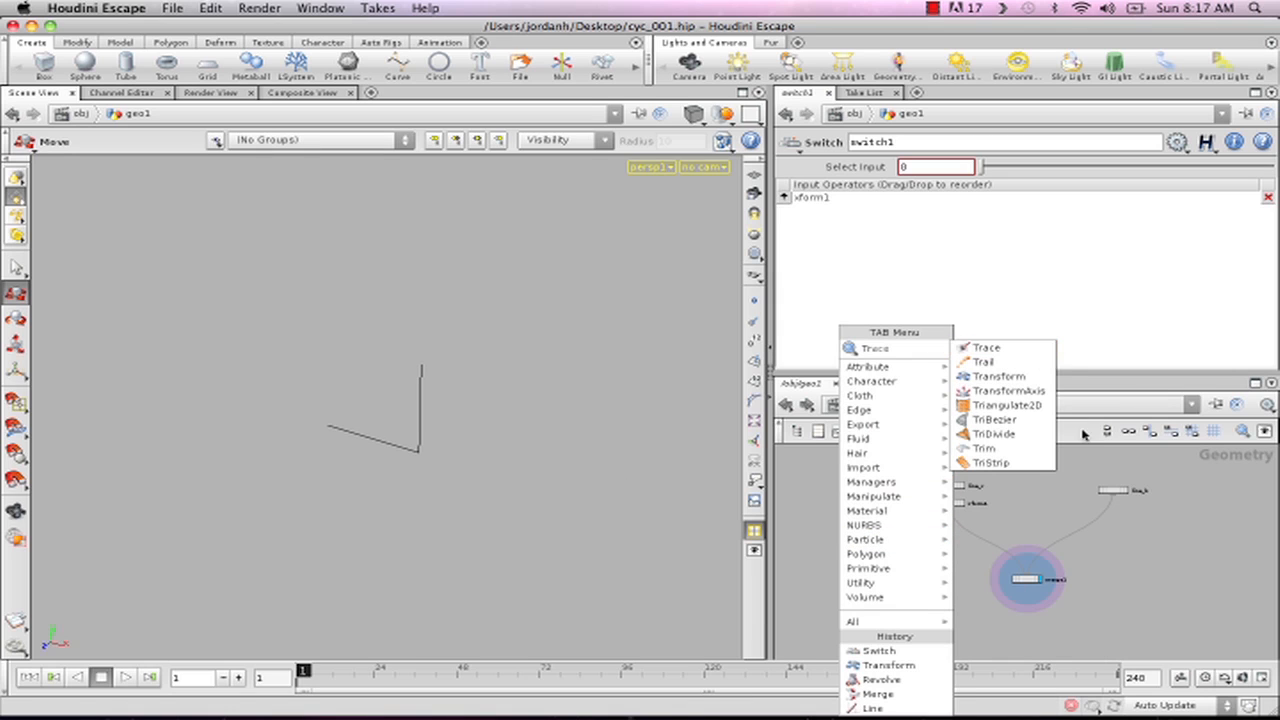
click(1033, 390)
click(872, 518)
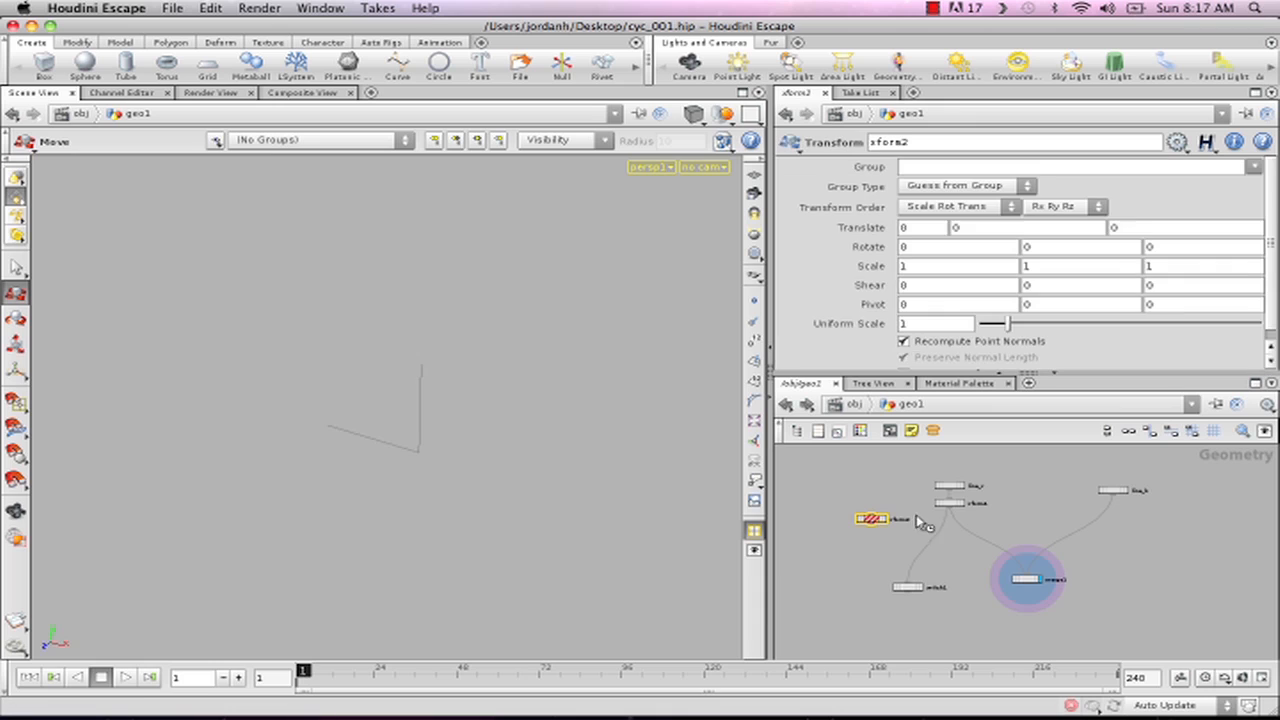
drag(889, 485, 870, 517)
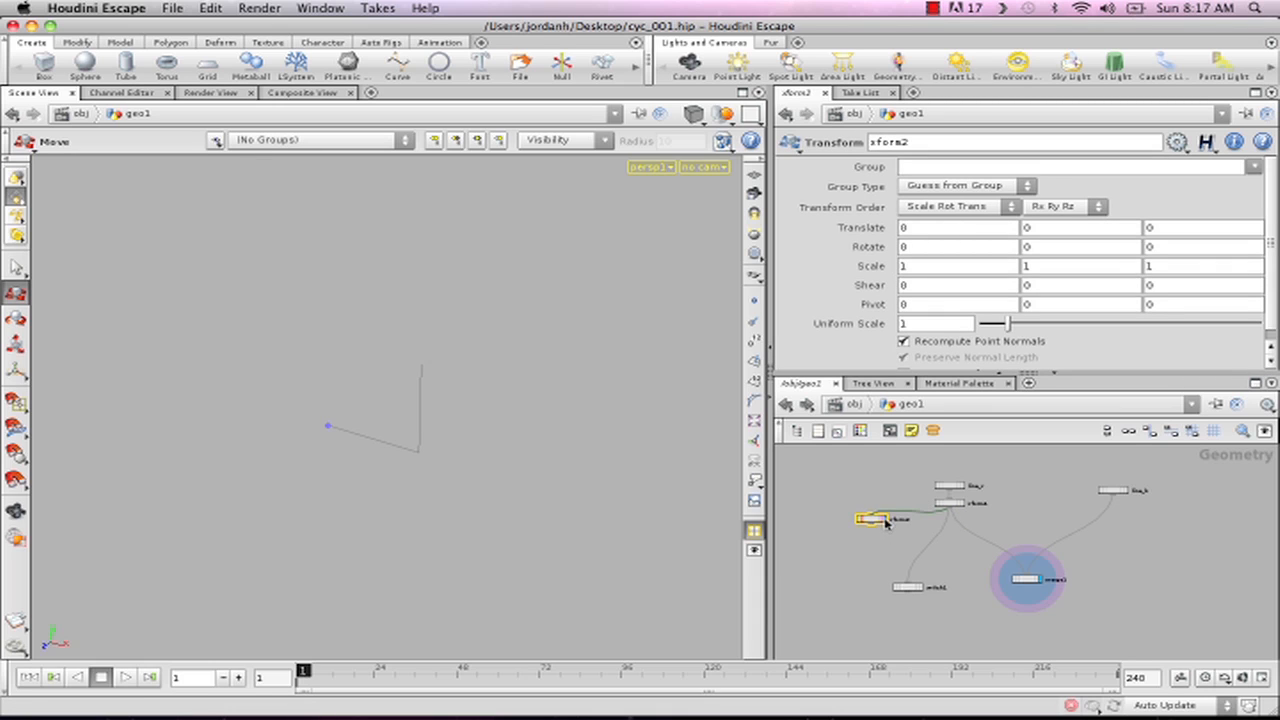
click(884, 521)
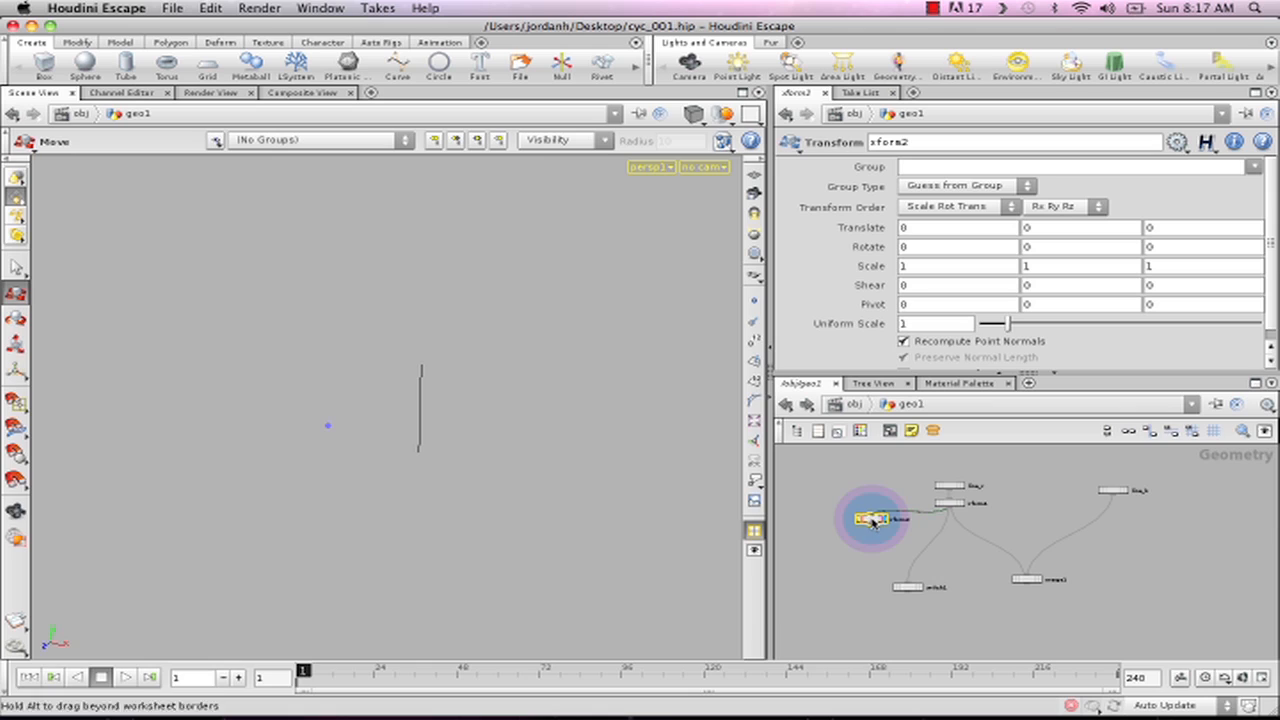
- Turn on the template display of merge1 and set xform2's Y translation to 1
click(1030, 232)
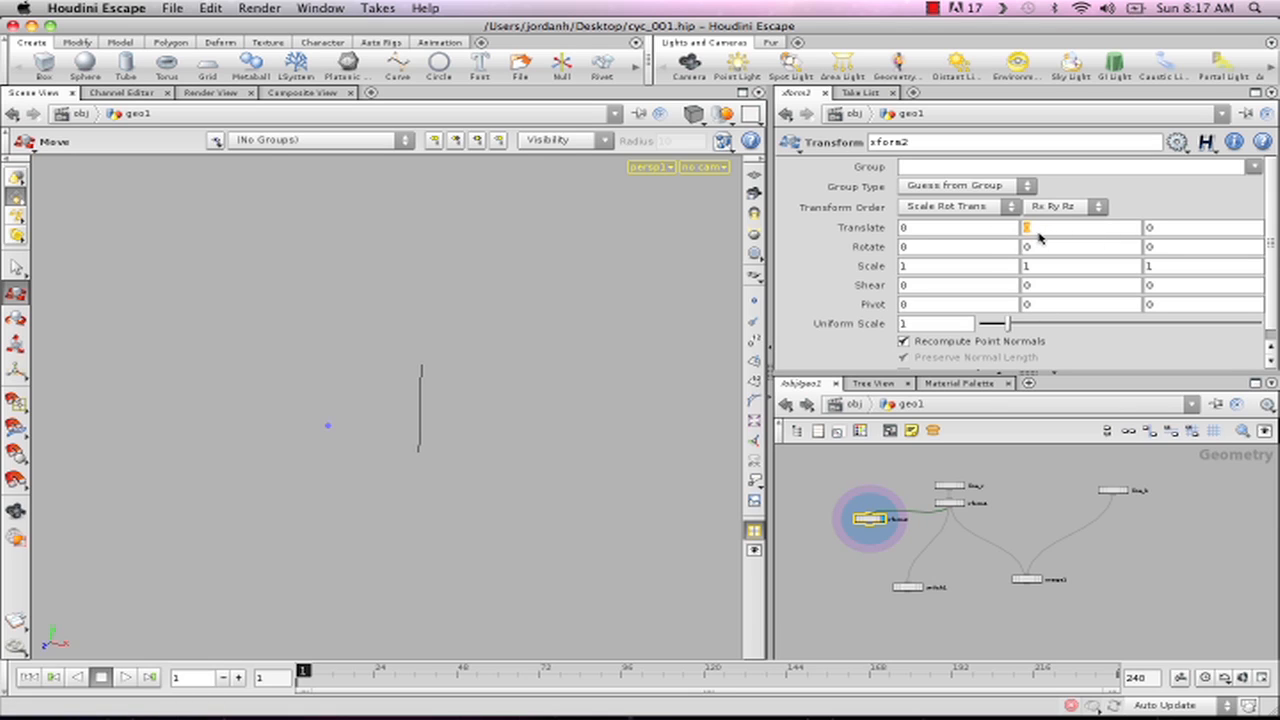
click(1037, 580)
text(1)
key(Tab)
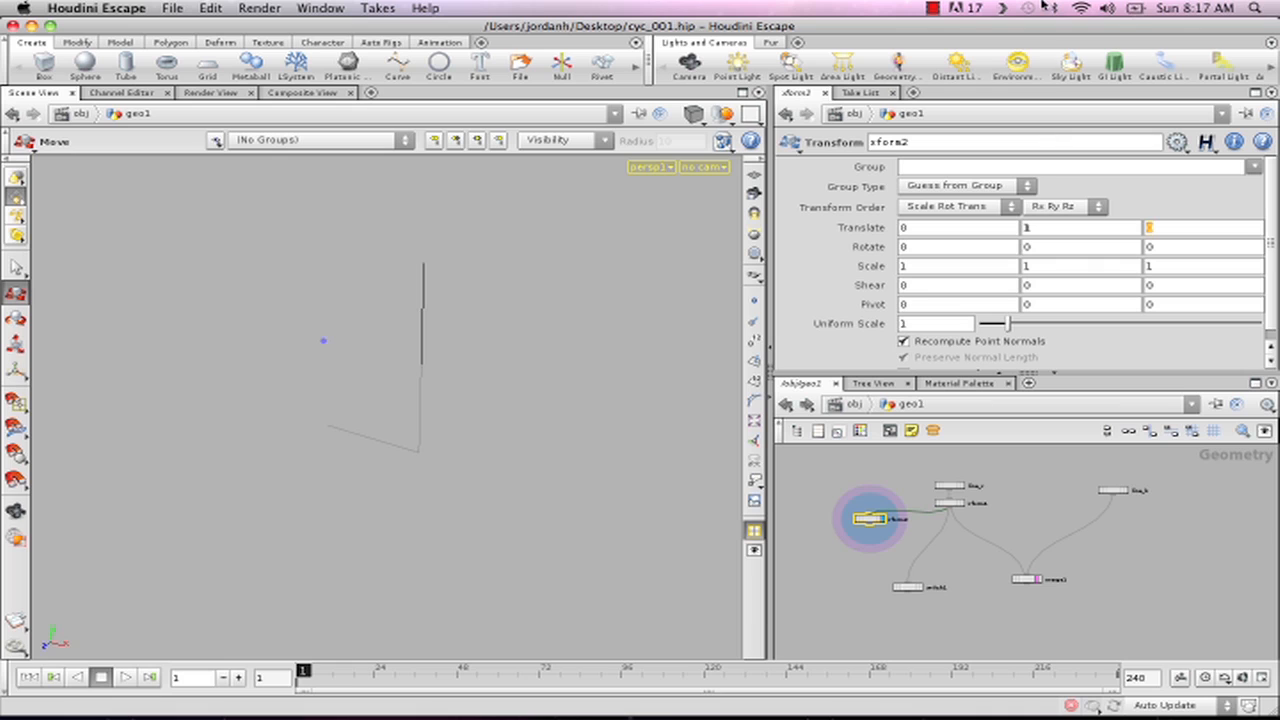
- Link xform2's X translation to its own Y translation with a copied relative reference
right_click(1028, 230)
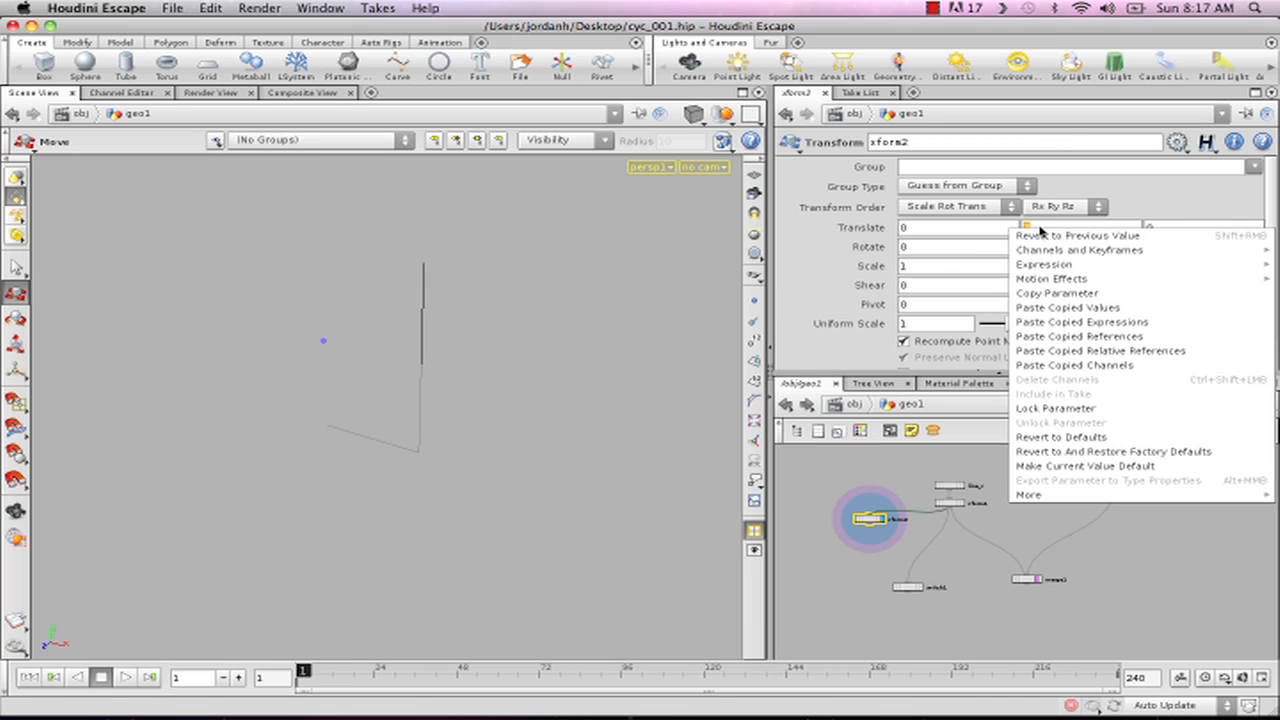
click(1052, 293)
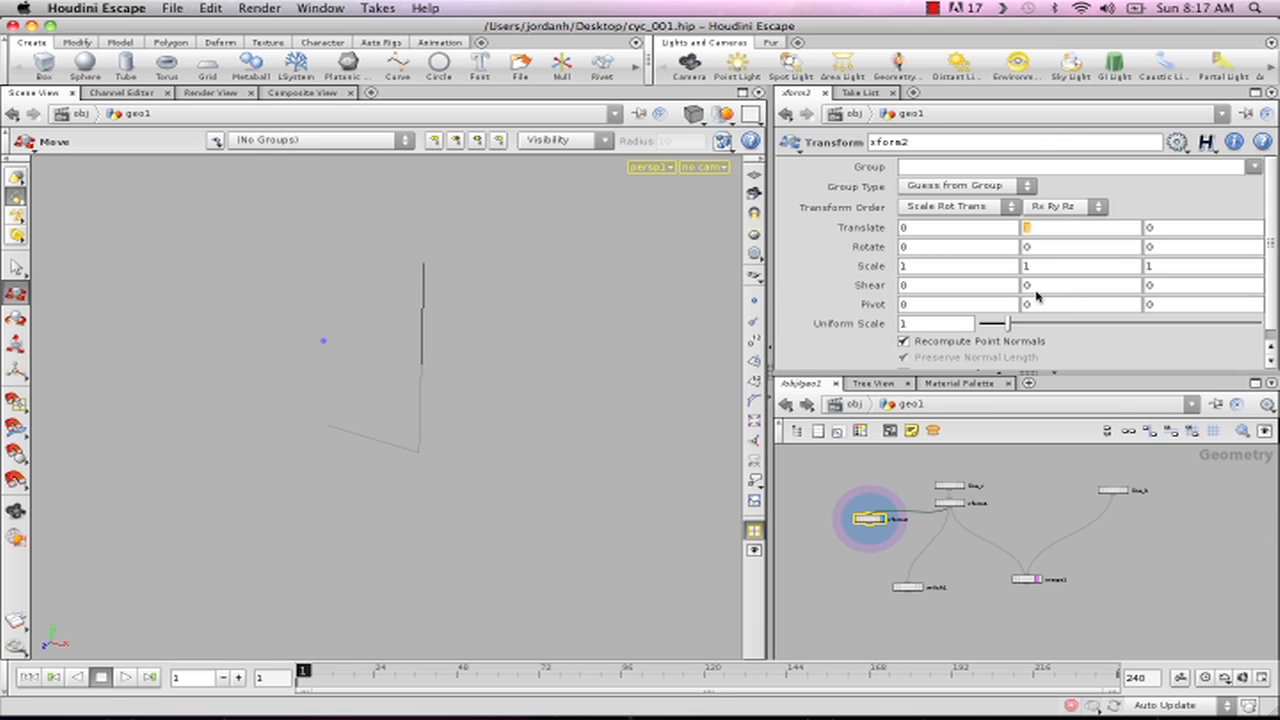
right_click(912, 229)
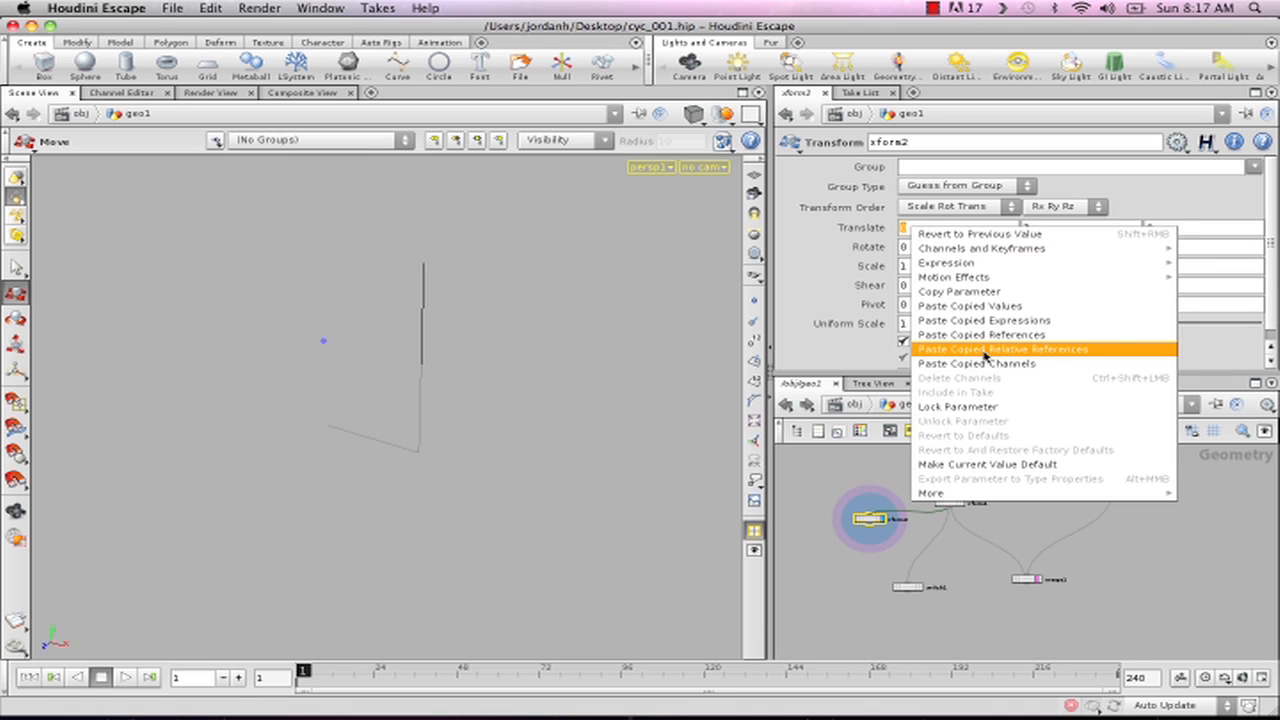
click(993, 352)
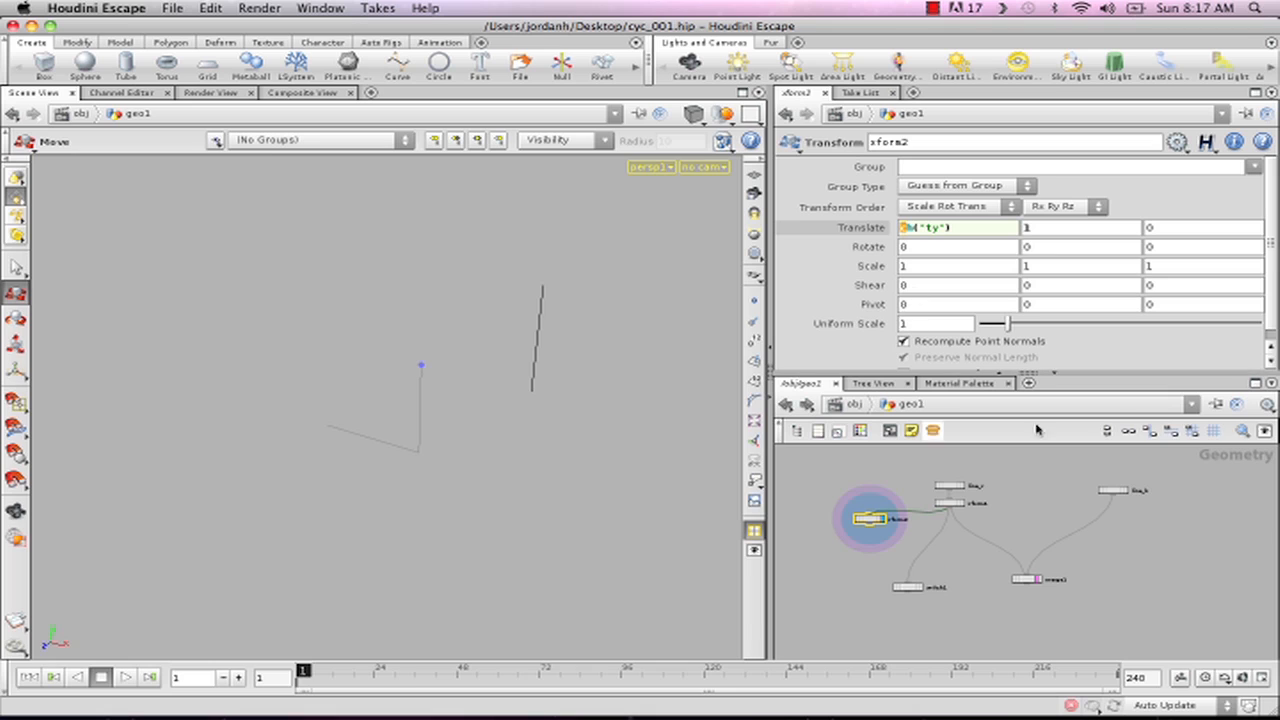
- Test the linked translation by varying xform2's Y translation, and restore it to 1
middle_drag(1057, 229, 1014, 182)
drag(1062, 232, 999, 235)
text(1)
key(Return)
mouse_move(1057, 238)
middle_down()
mouse_move(1057, 224)
mouse_move(1054, 256)
mouse_move(403, 266)
mouse_move(518, 317)
mouse_move(1068, 230)
mouse_move(1055, 231)
middle_up()
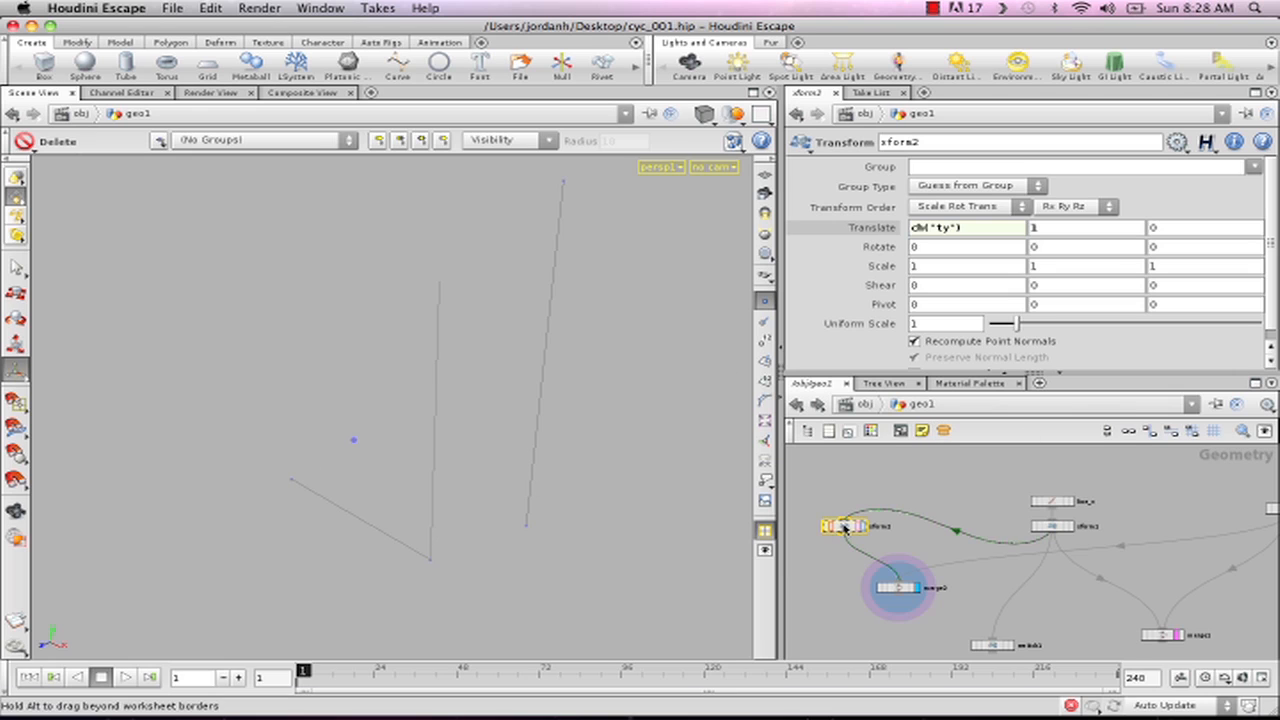
middle_drag(1059, 231, 1051, 202)
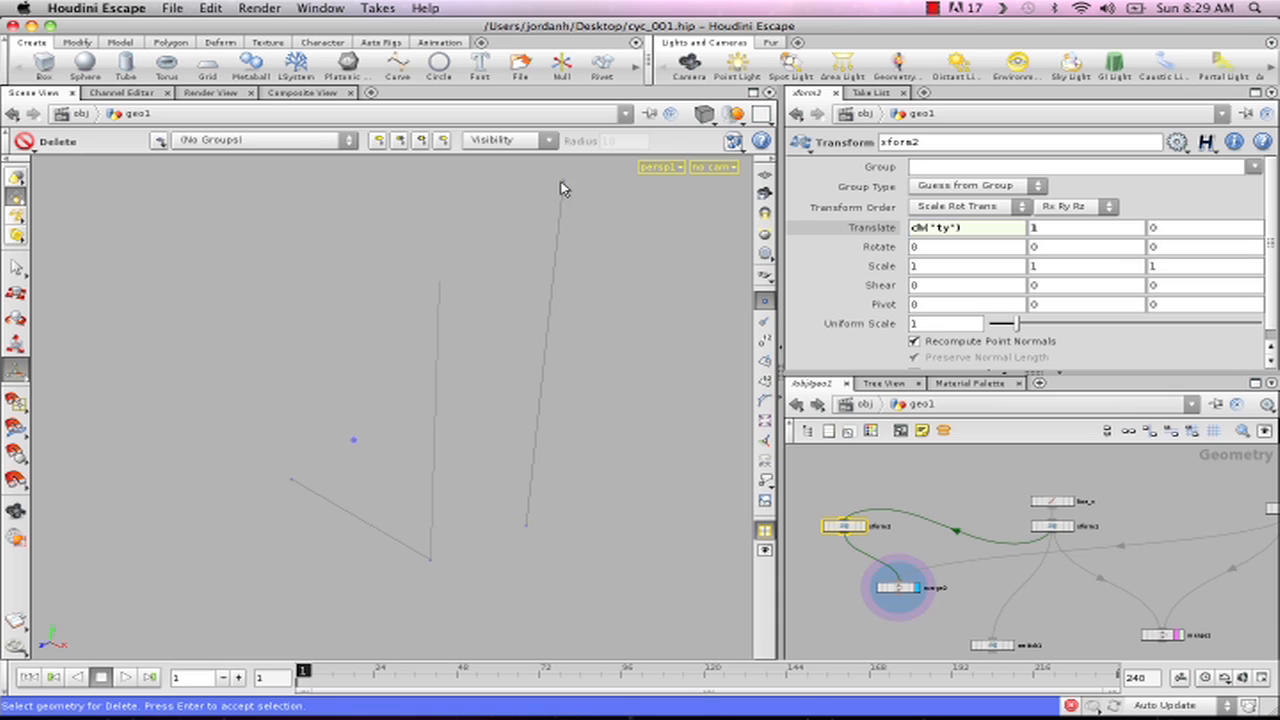
- Set xform2's pivot to $CEX, $YMIN, $CEZ so it sits at the line's lower end
click(938, 306)
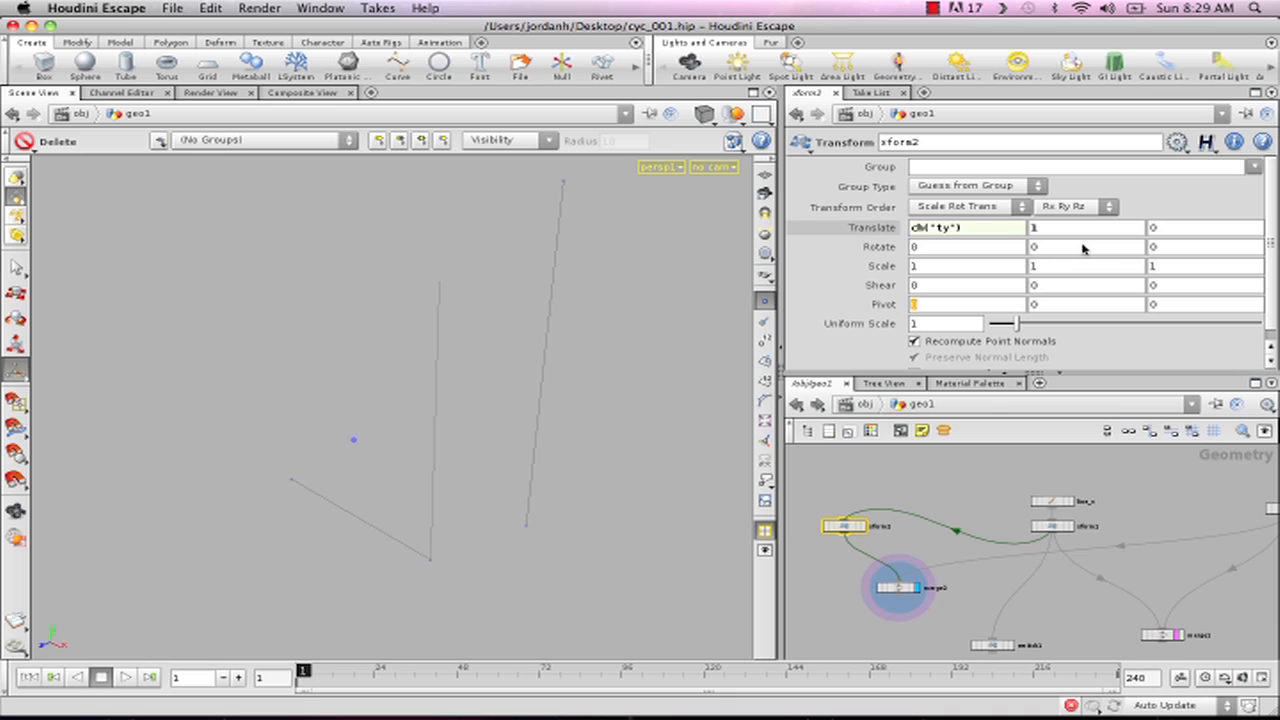
text($)
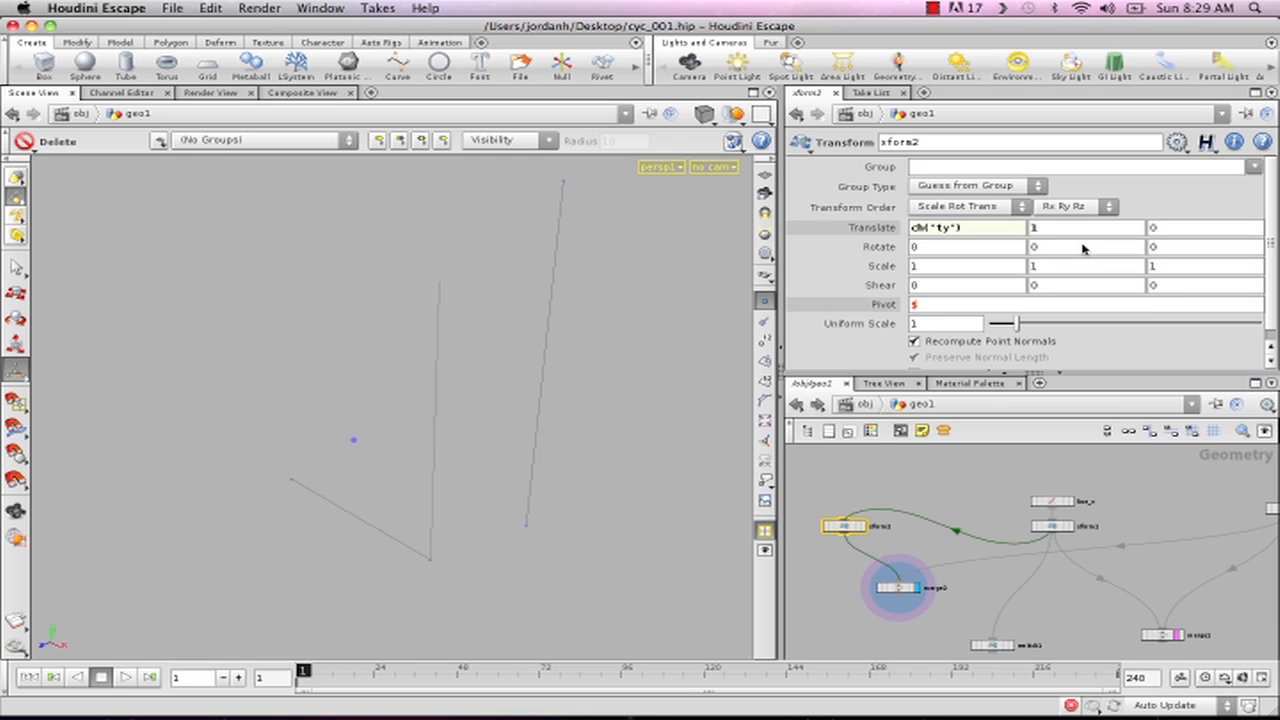
text(CEX)
key(Tab)
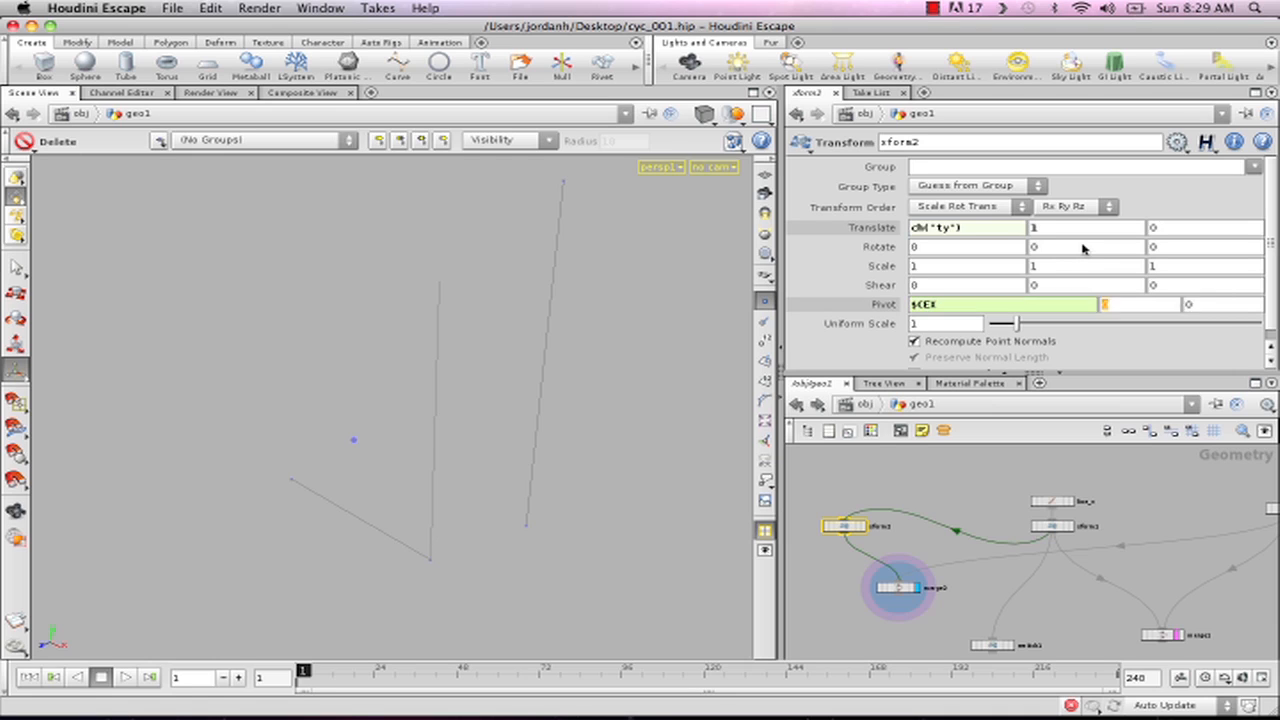
text($CE)
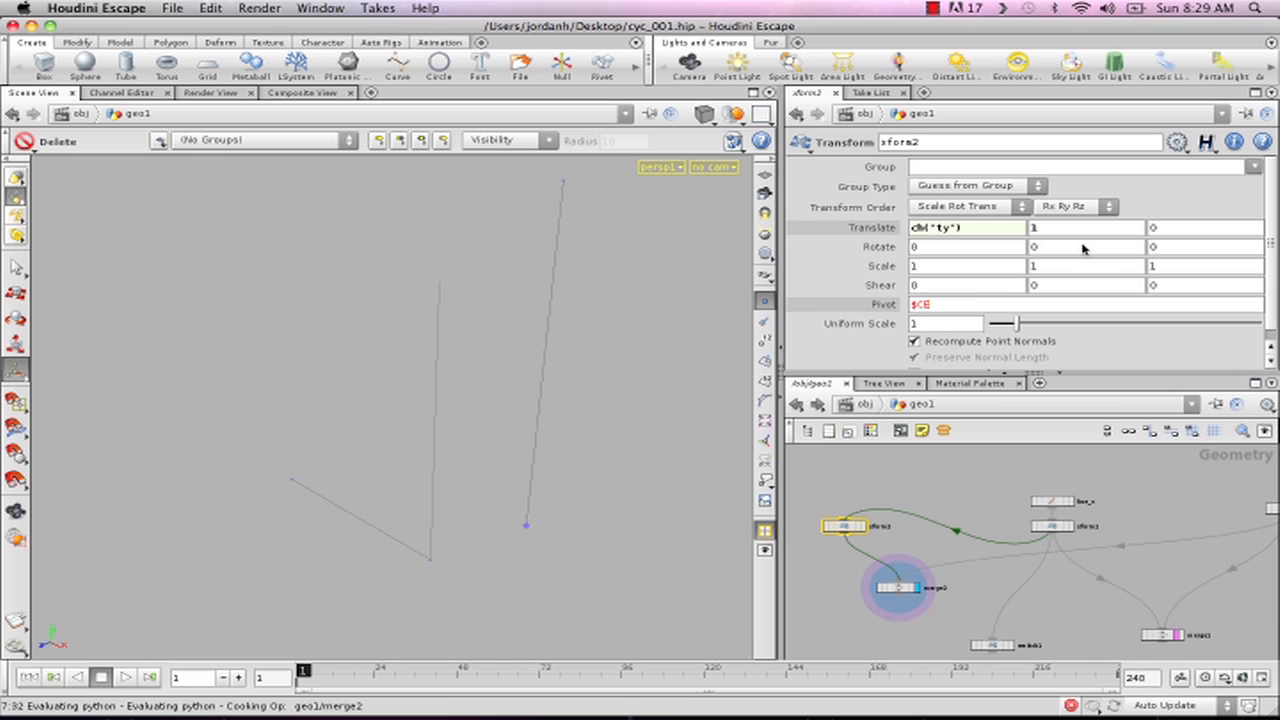
text(Z)
key(Tab)
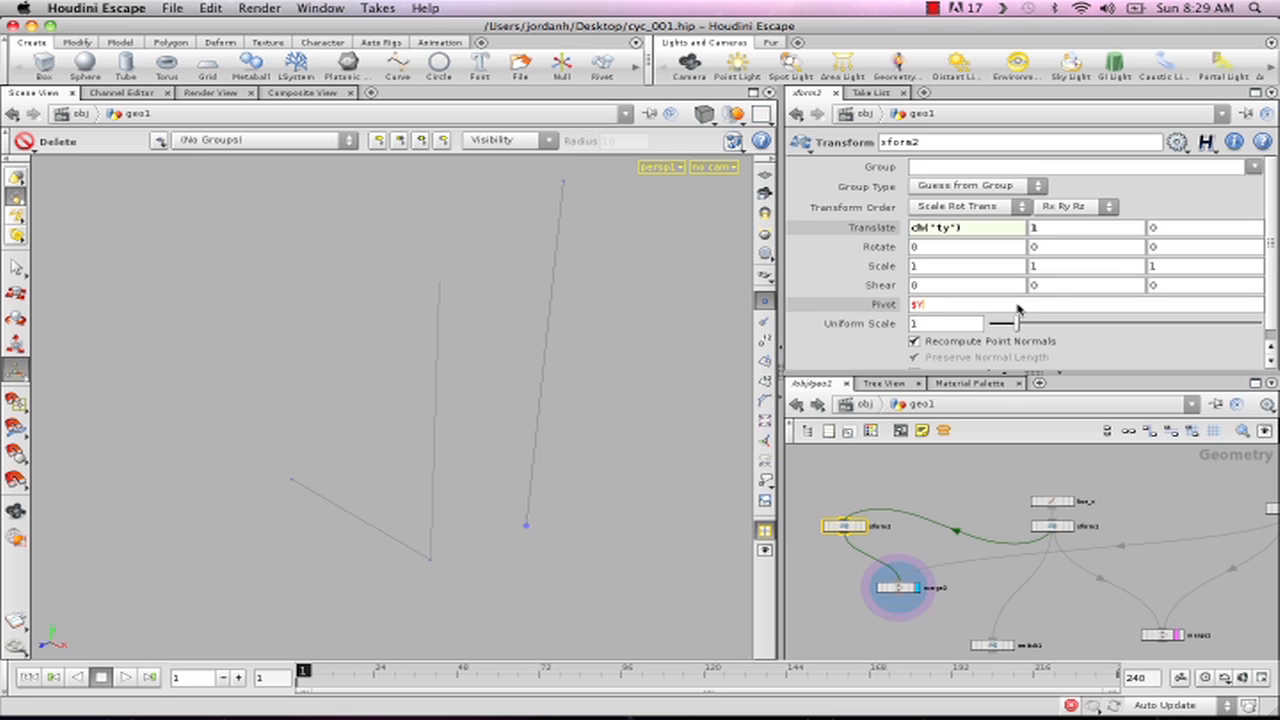
text(N)
key(Tab)
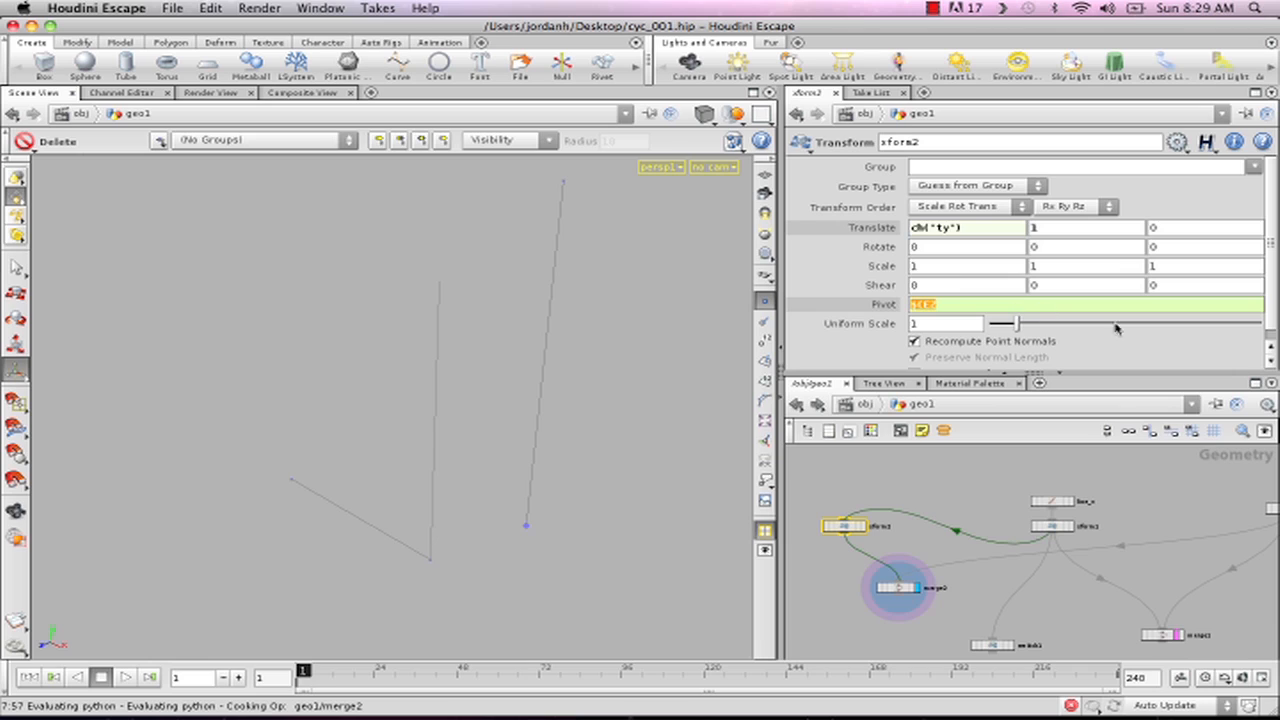
click(951, 285)
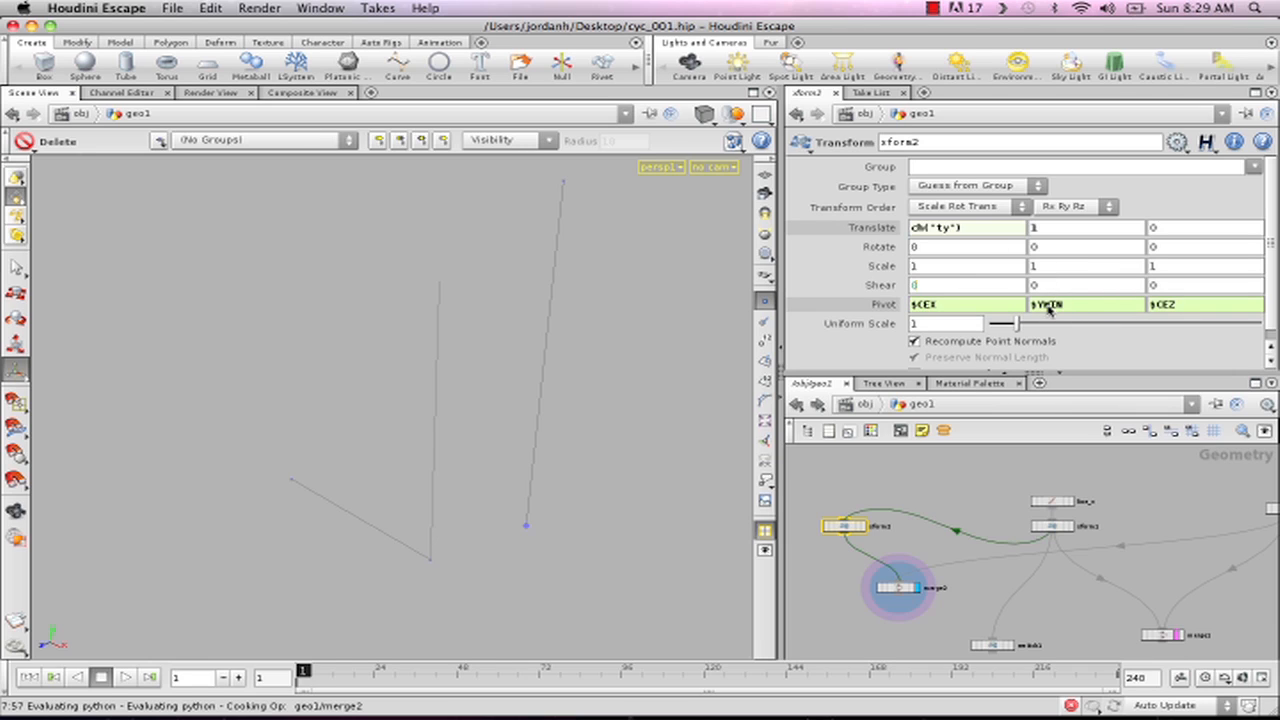
- Try $YMAX as xform2's pivot Y value, and restore it to $YMIN
click(1077, 309)
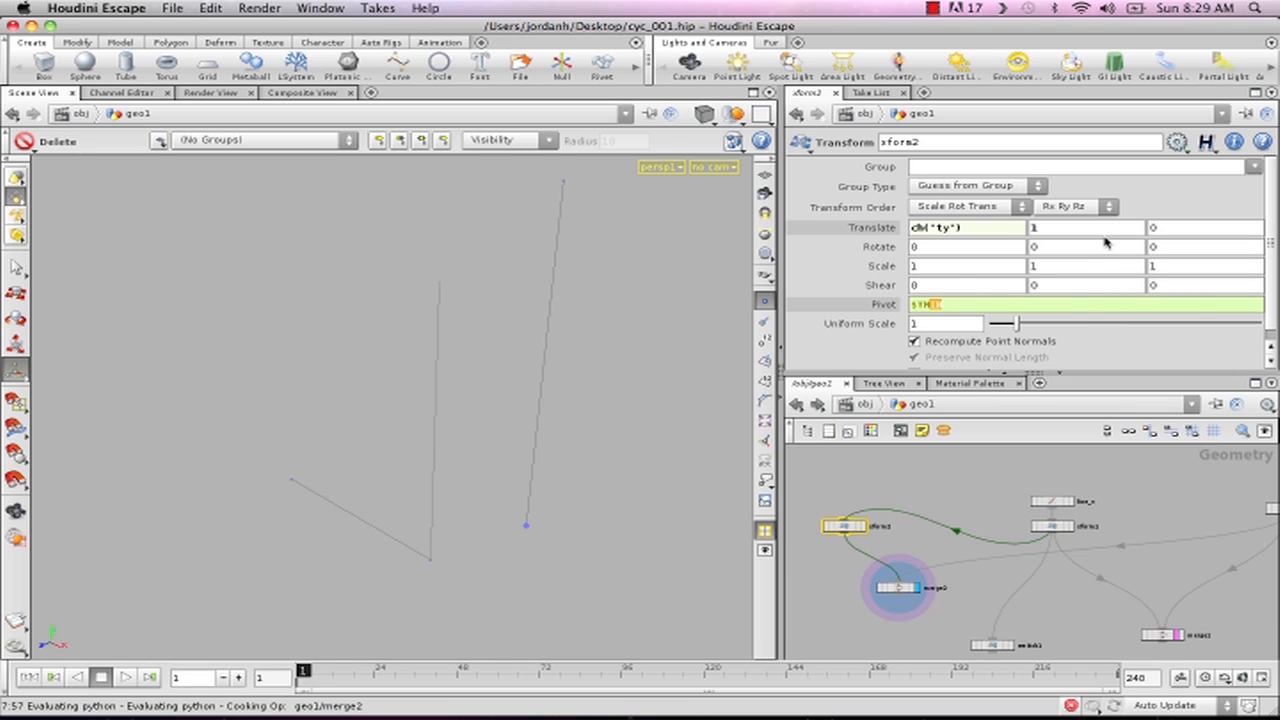
text(AX)
key(Tab)
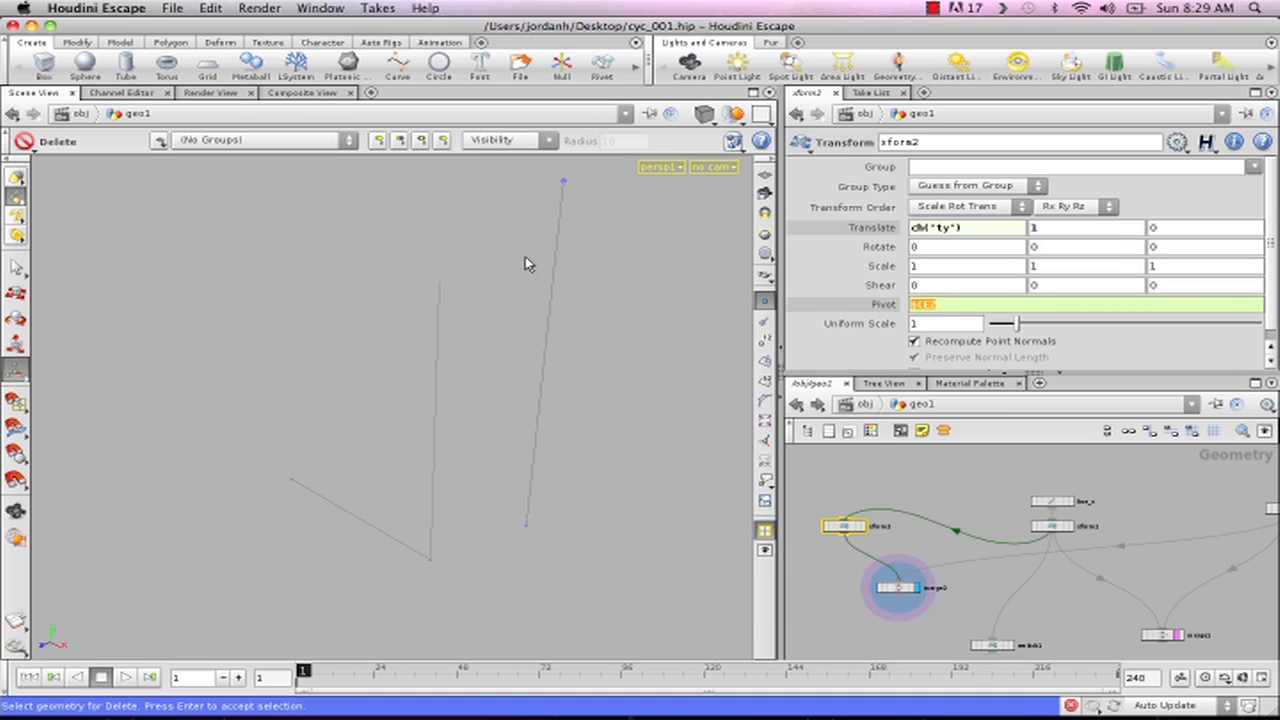
click(949, 273)
click(1047, 309)
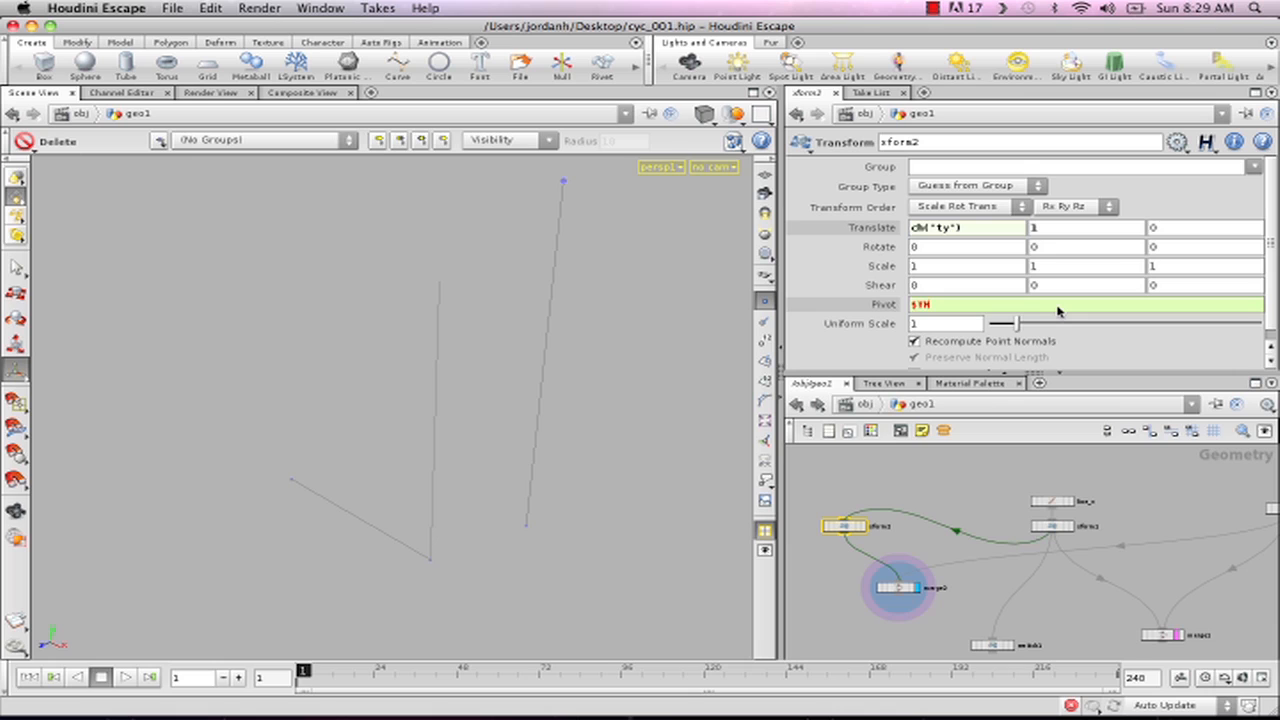
key(Tab)
click(856, 607)
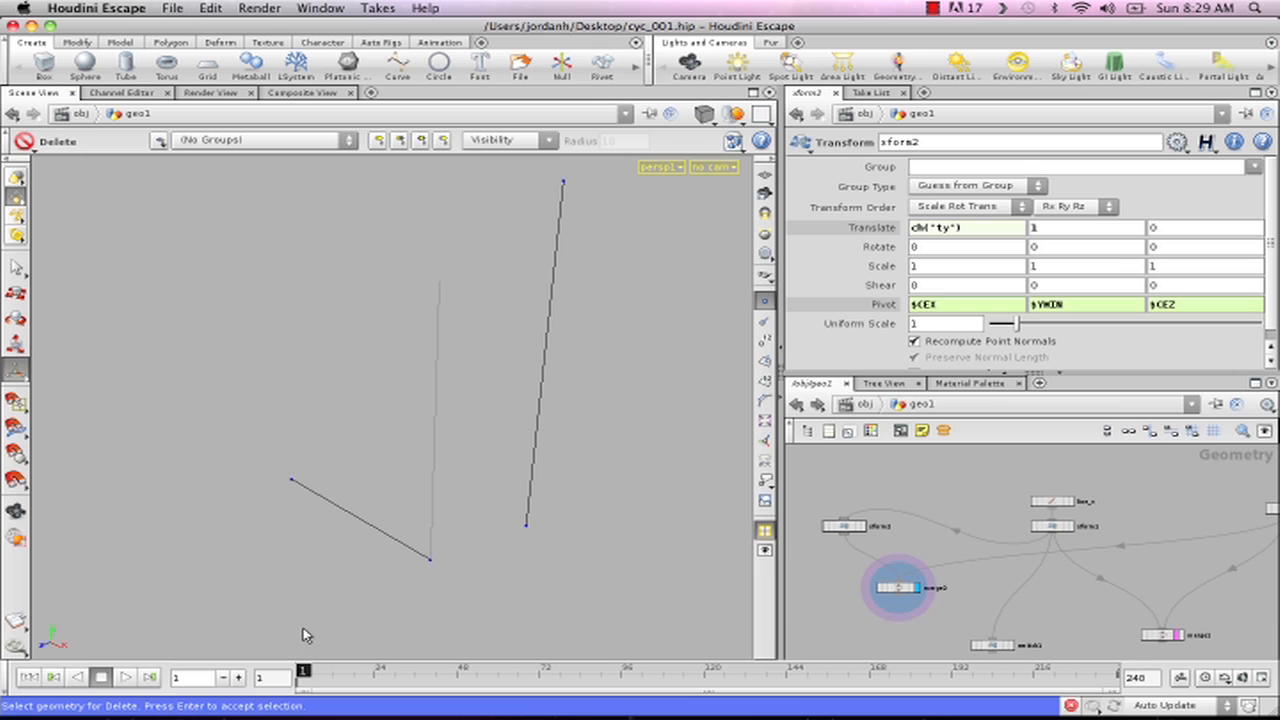
- Place a new Join node in the empty area beside merge2 in the geo1 network
middle_drag(962, 488, 1068, 477)
scroll(1066, 478, down, 4)
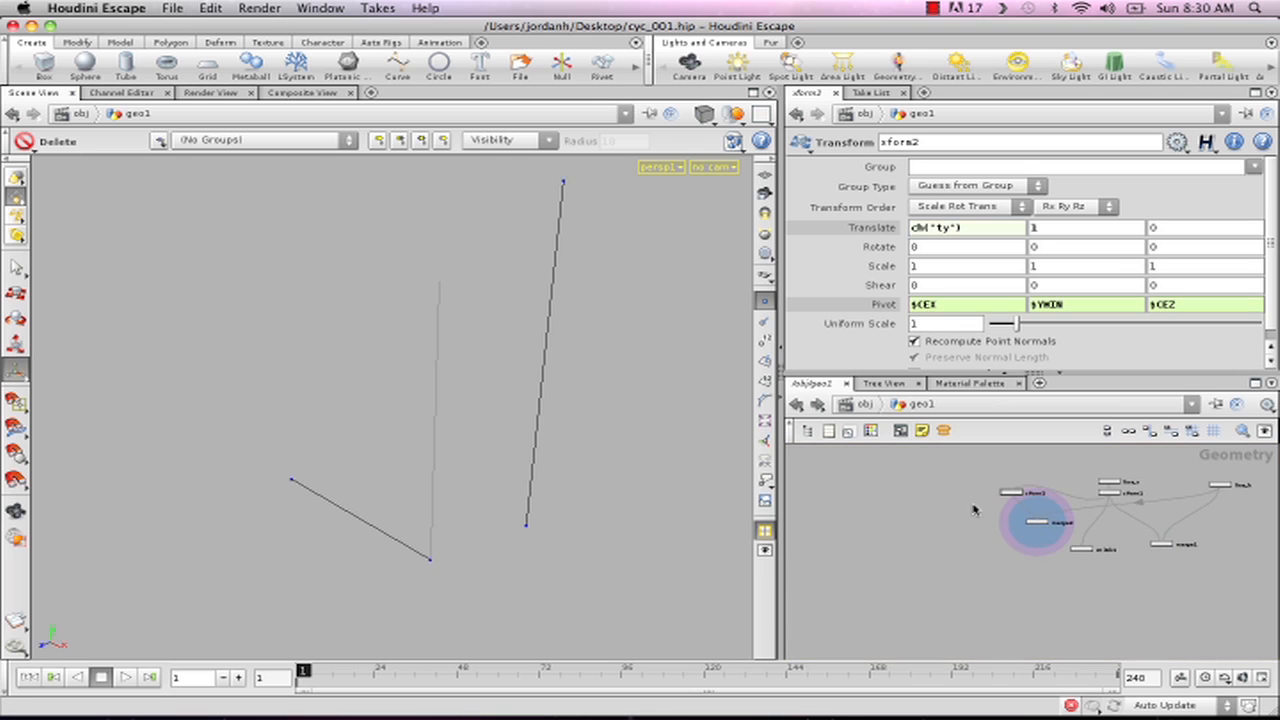
scroll(850, 578, up, 2)
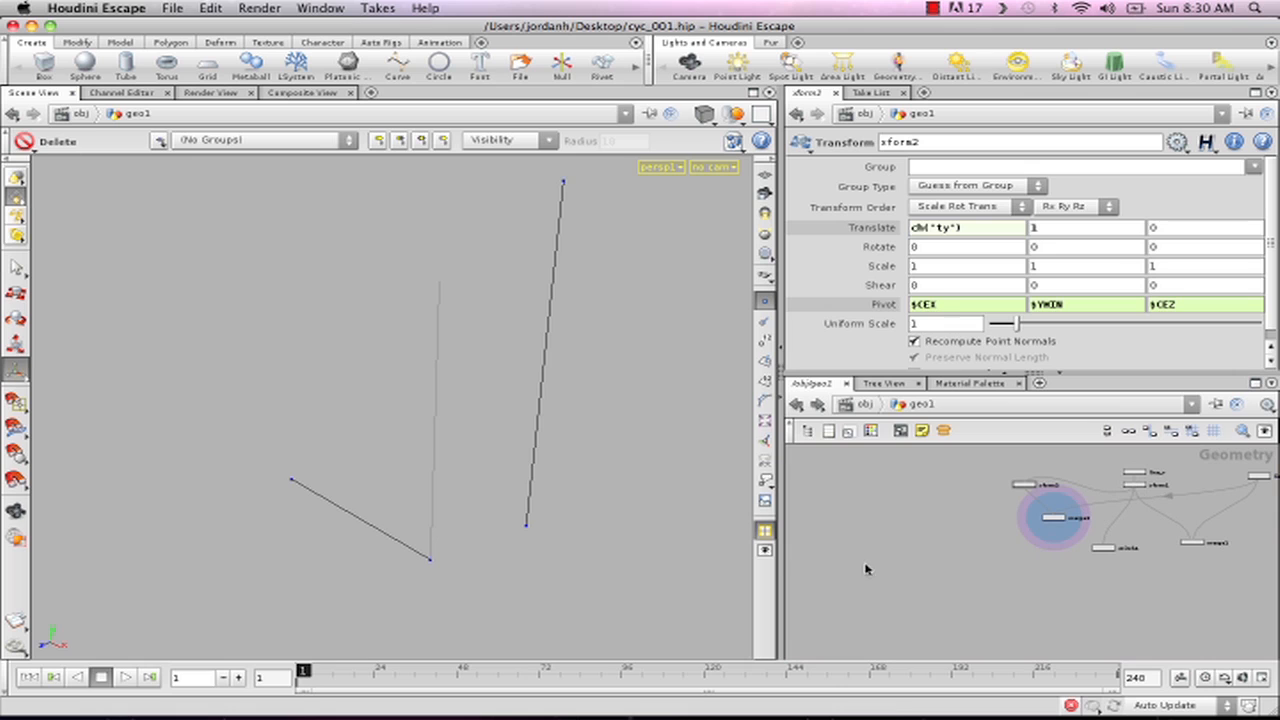
key(Tab)
text(Join)
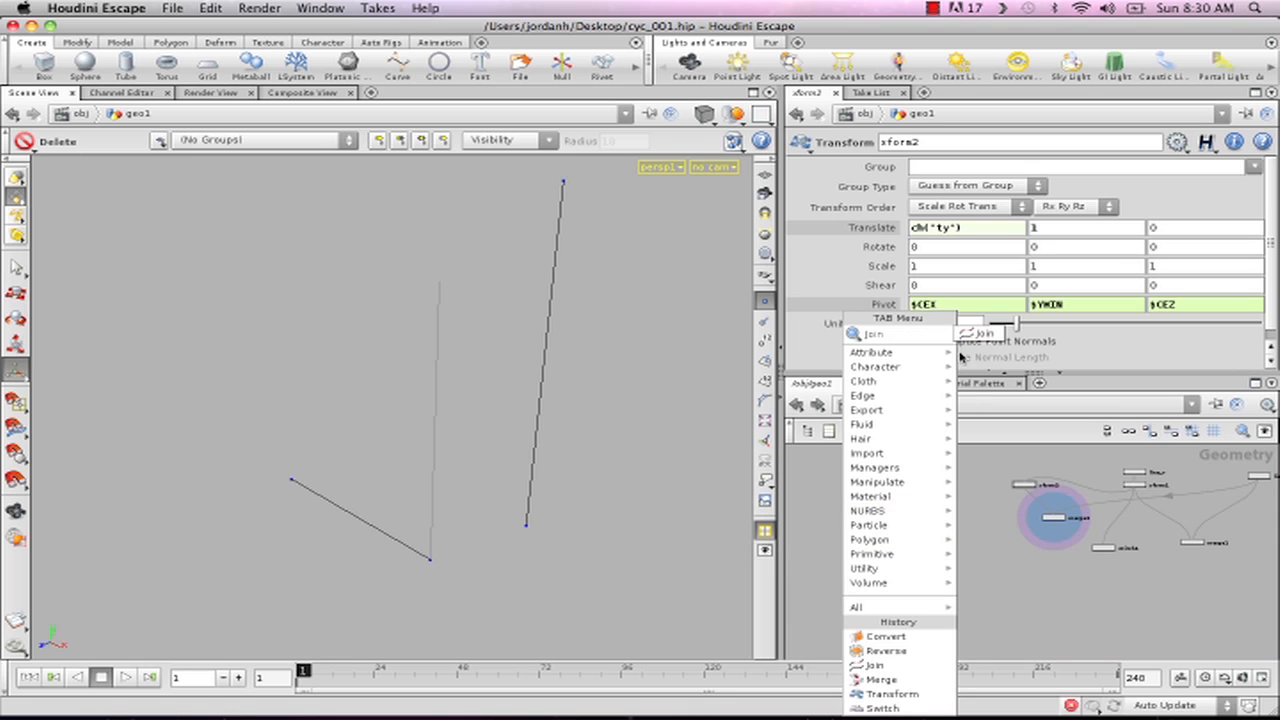
click(1006, 333)
click(910, 563)
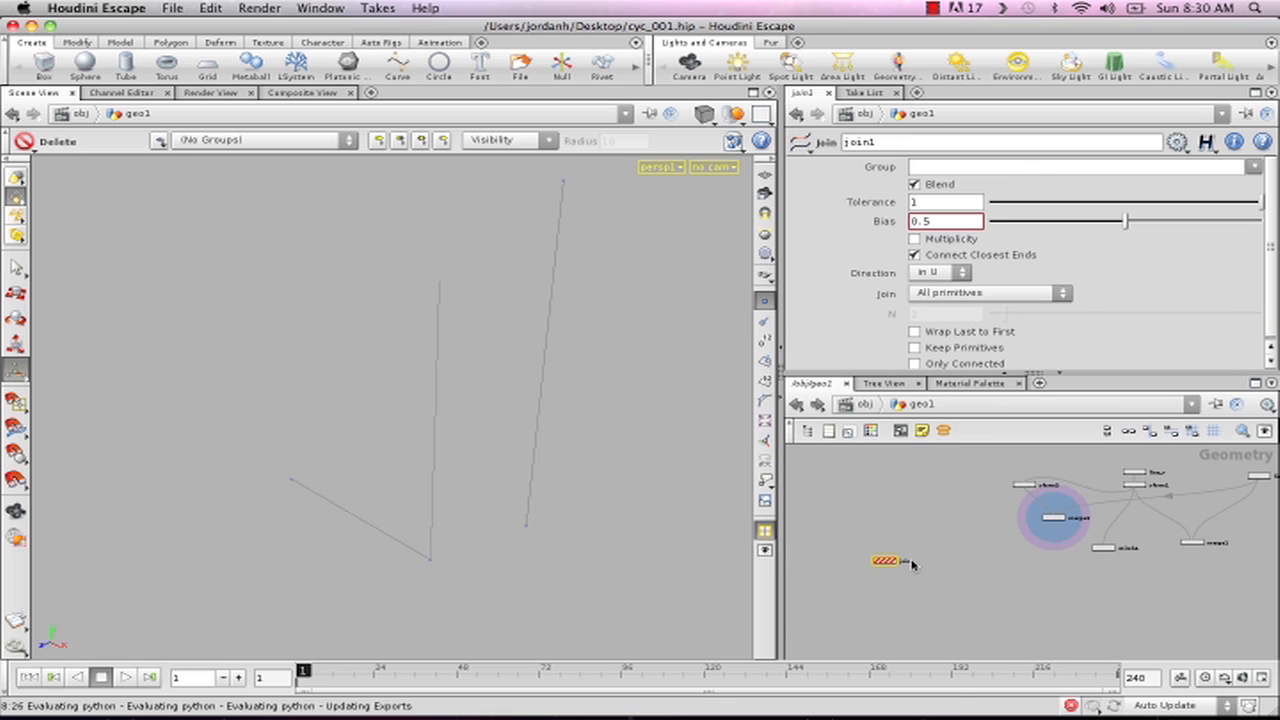
- Connect merge2's output to join1 and display join1
click(1056, 530)
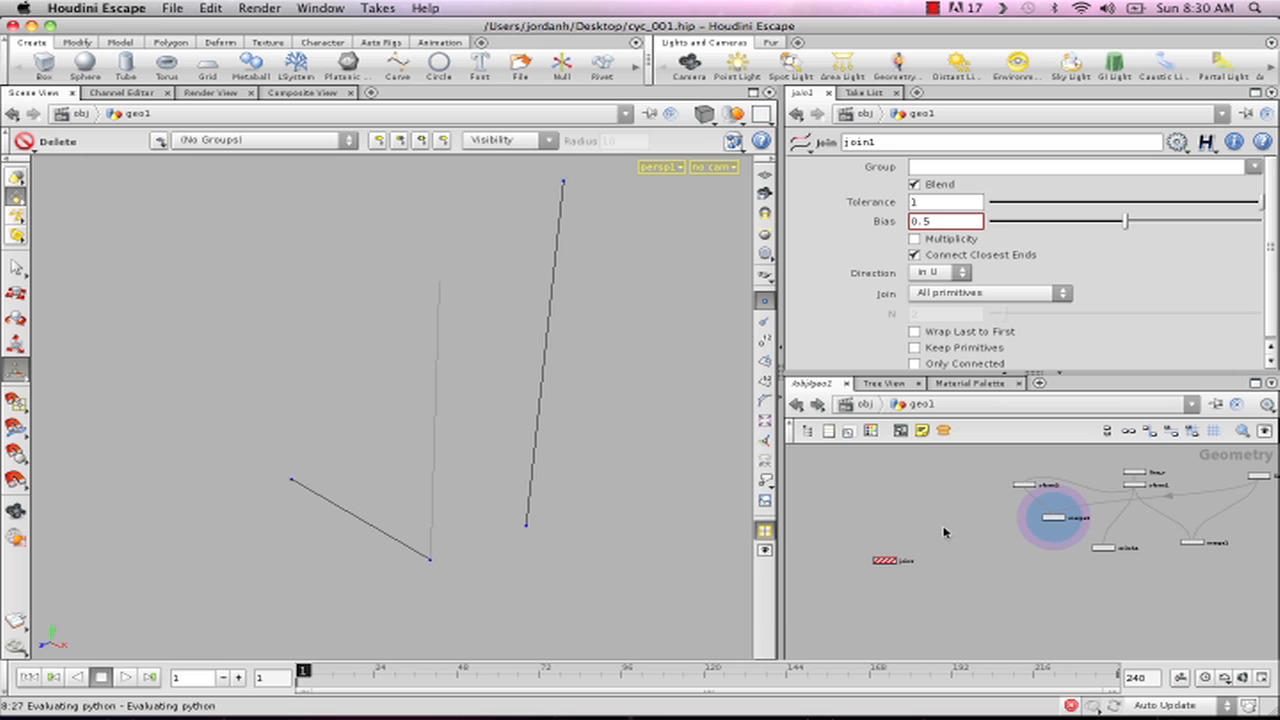
scroll(960, 518, up, 3)
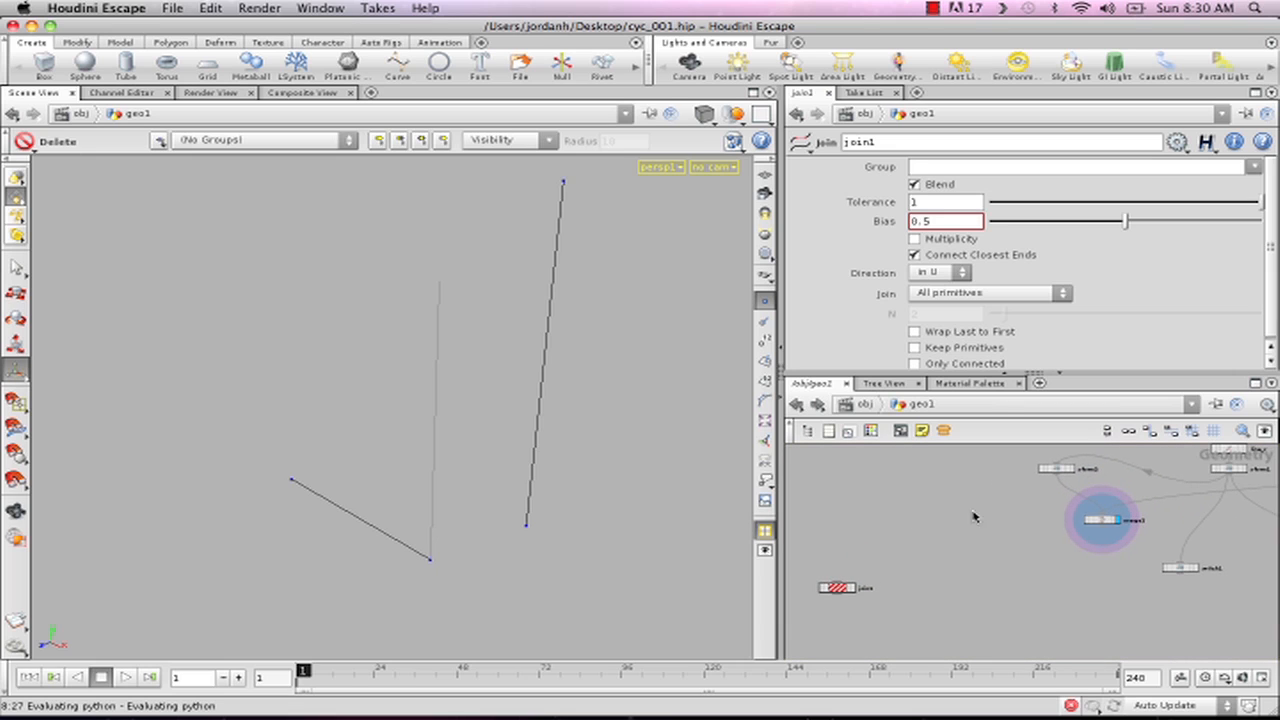
drag(1050, 535, 838, 580)
click(853, 589)
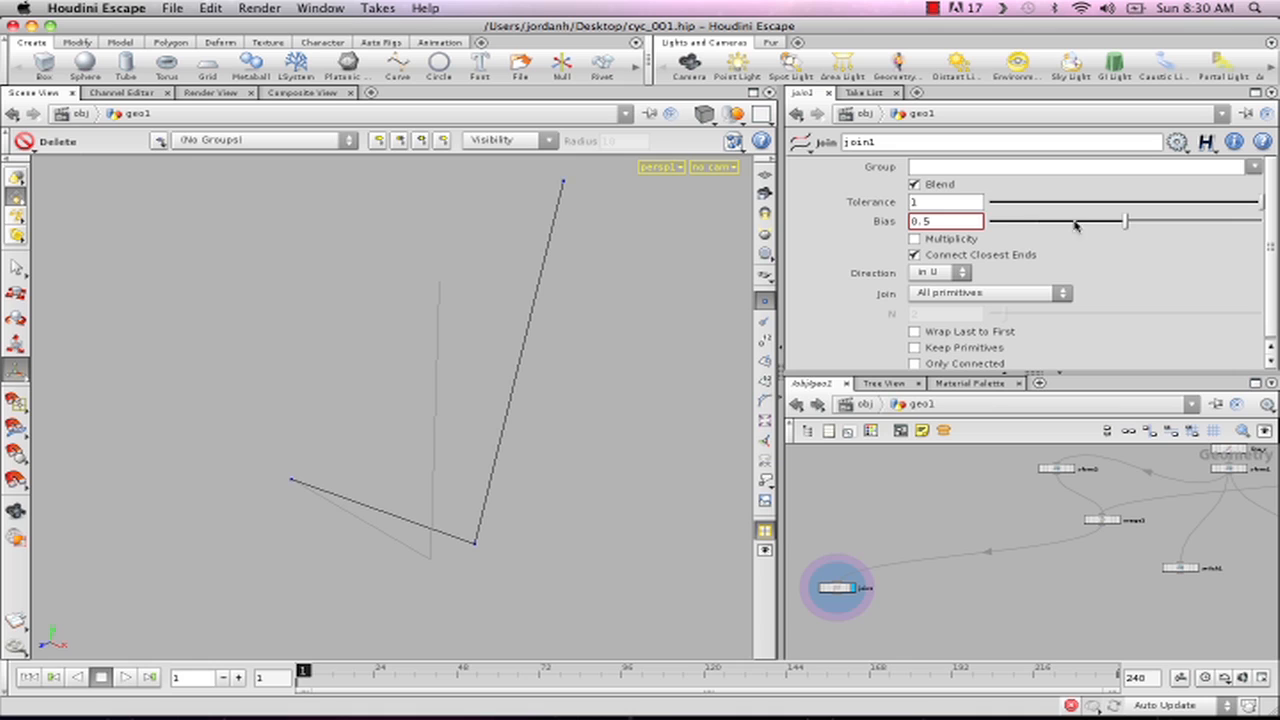
- Set join1's Tolerance to 0 and Bias to 1, and enable Multiplicity
drag(1120, 222, 788, 199)
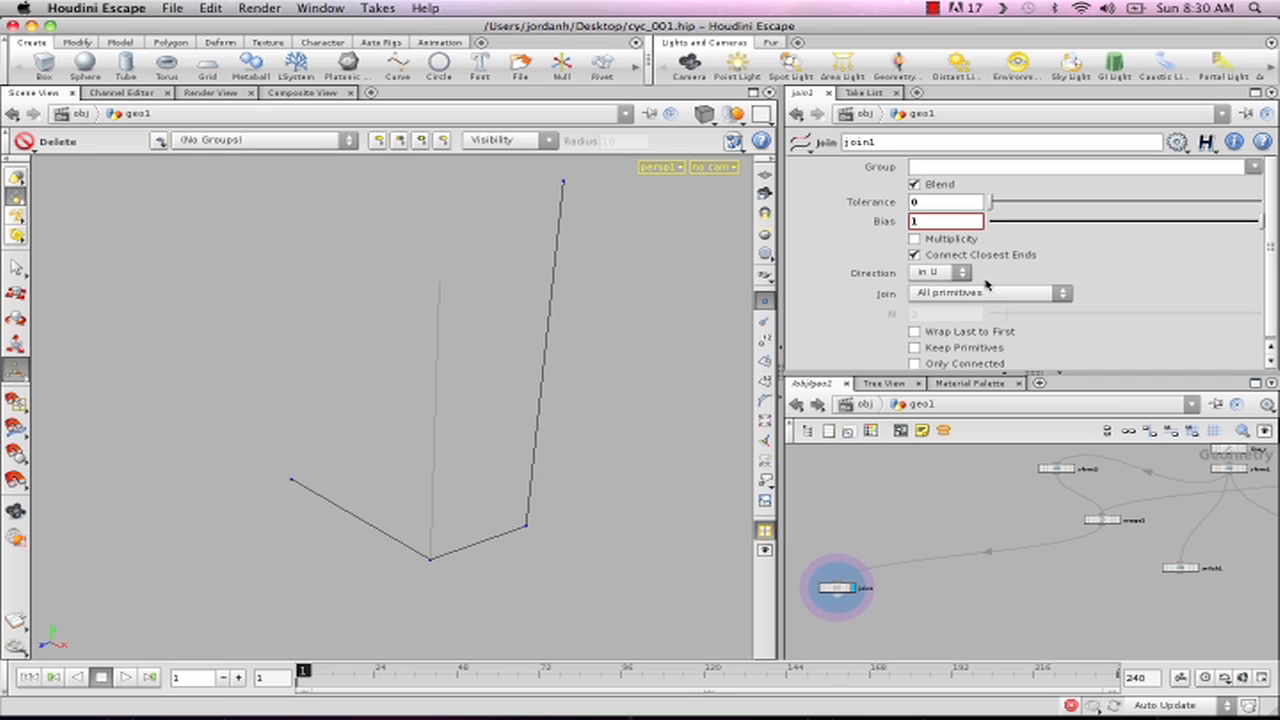
click(933, 240)
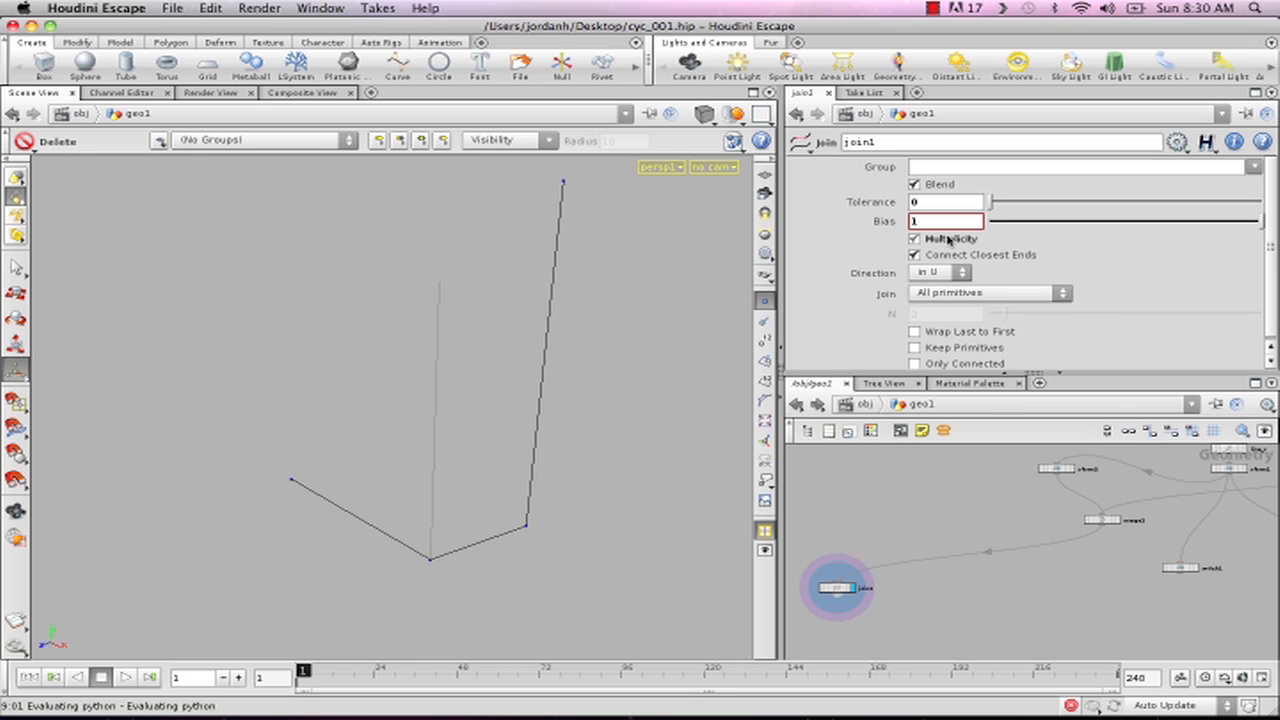
- Try join1 without Connect Closest Ends and Multiplicity, check the Direction options, keep in U, and restore Connect Closest Ends
click(915, 255)
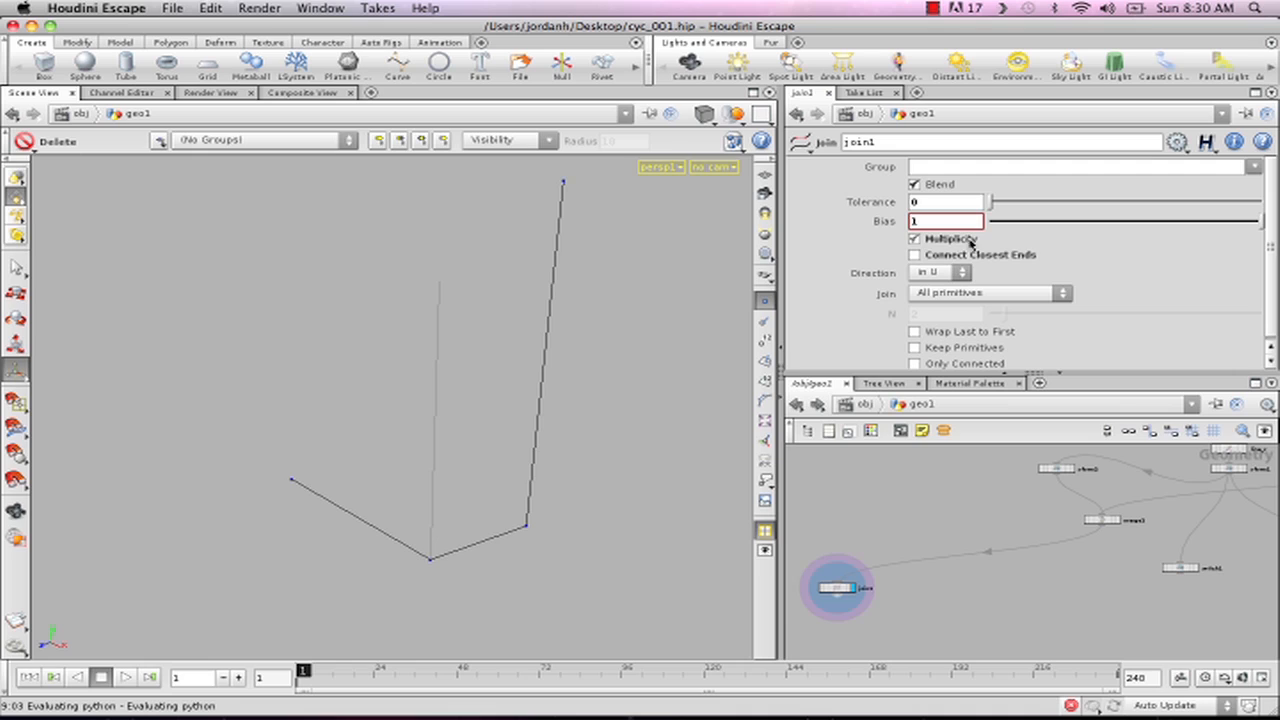
click(914, 239)
click(935, 274)
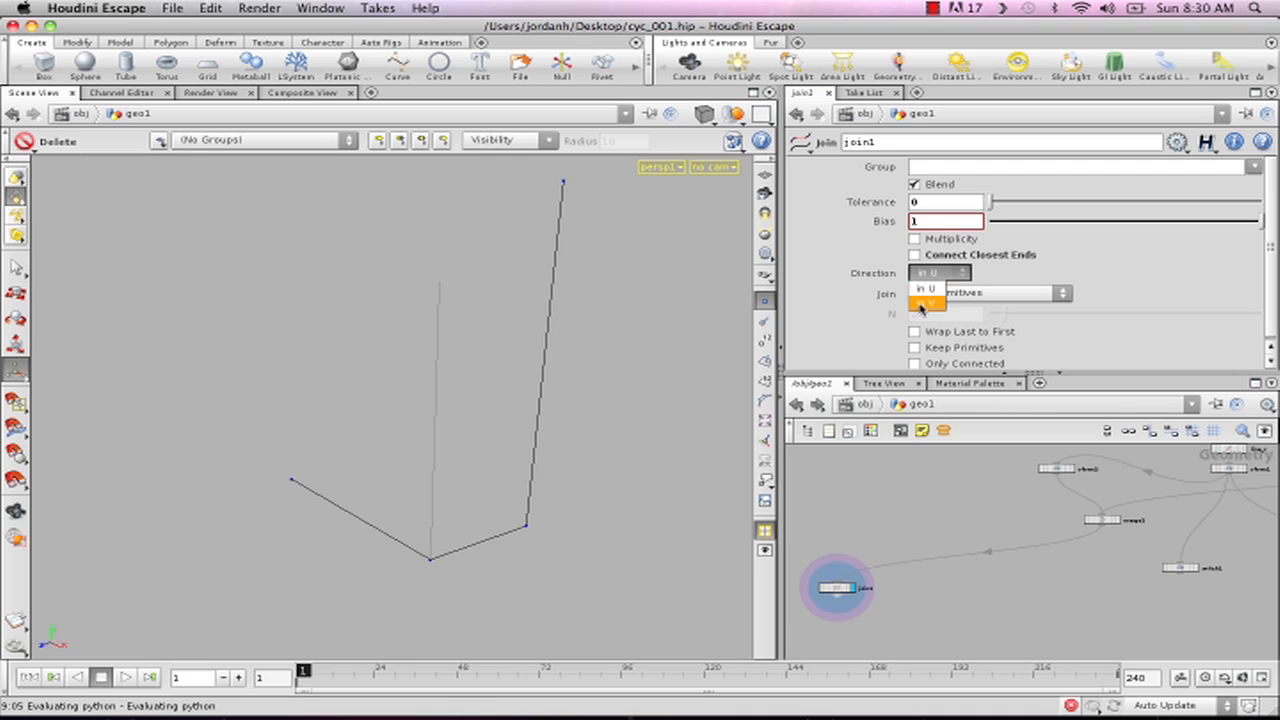
click(934, 288)
click(935, 275)
click(934, 289)
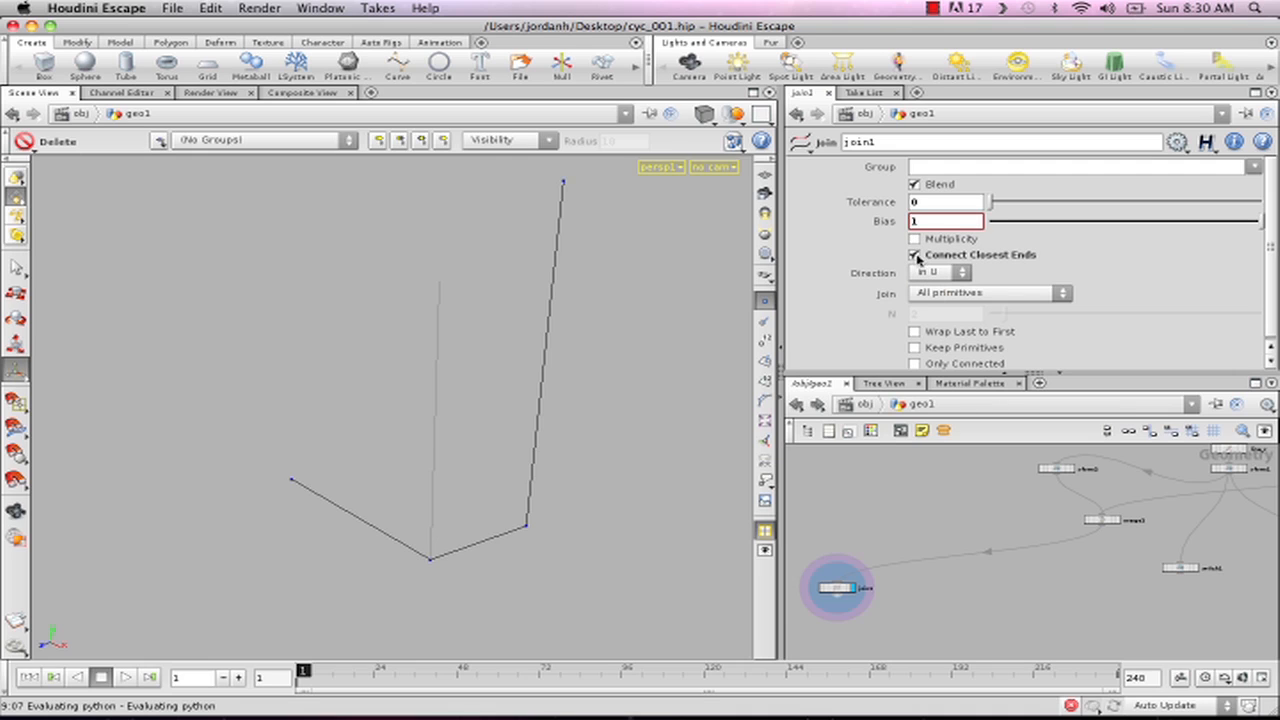
- Enable Multiplicity and disable Blend on join1, keeping the Tolerance at 0
click(914, 239)
mouse_move(988, 201)
mouse_down()
mouse_move(1250, 204)
mouse_move(990, 205)
mouse_up()
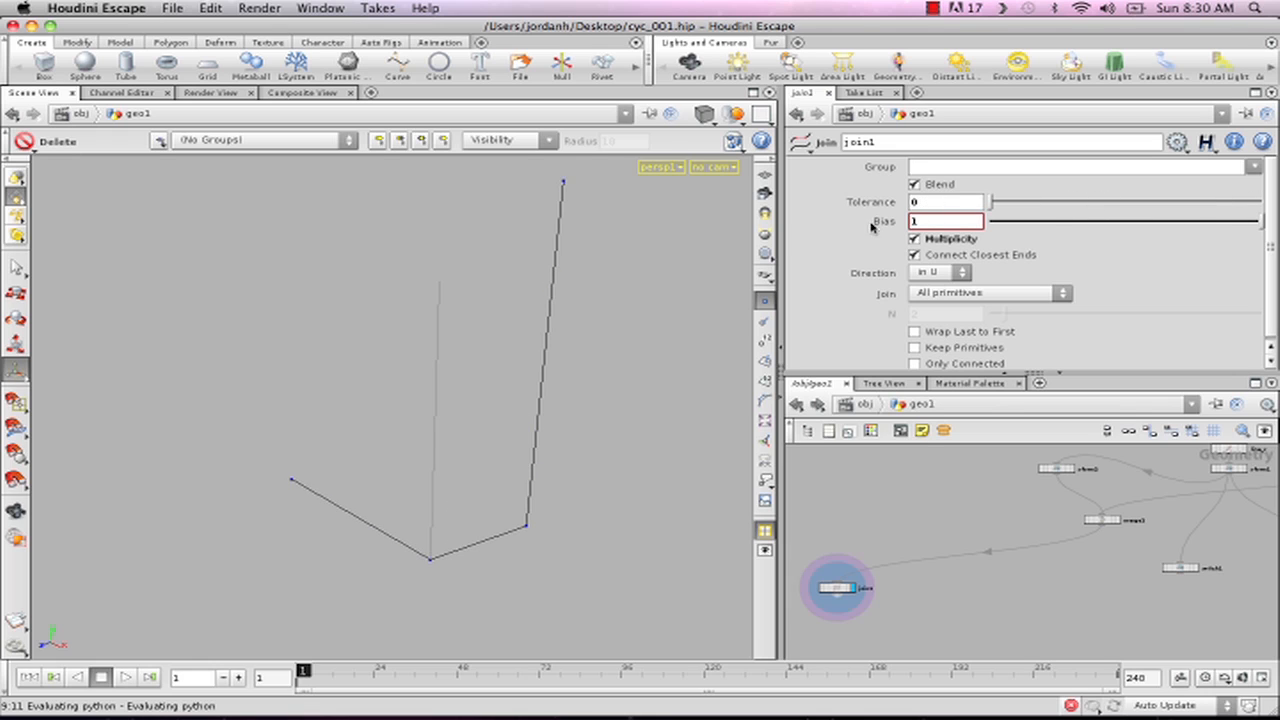
click(914, 184)
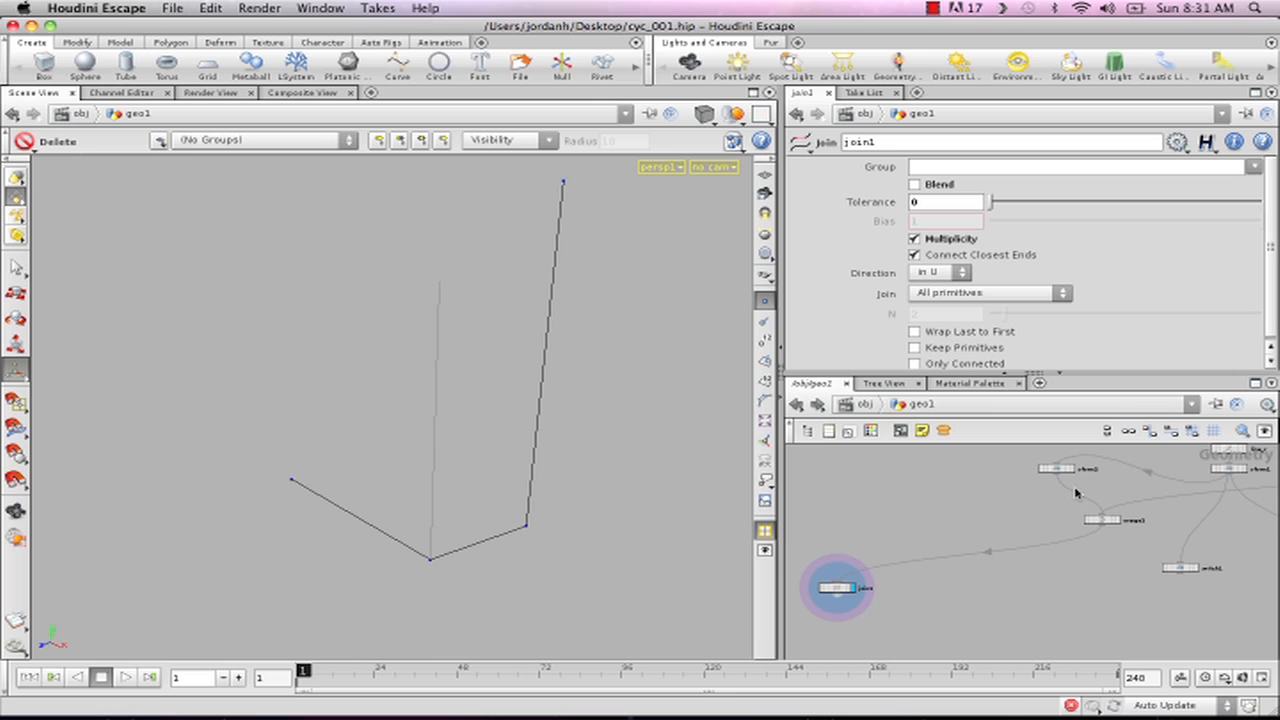
- Insert a Convert node between merge2 and join1, and set it to convert to NURBS Curve
key(Tab)
mouse_move(805, 498)
text(che)
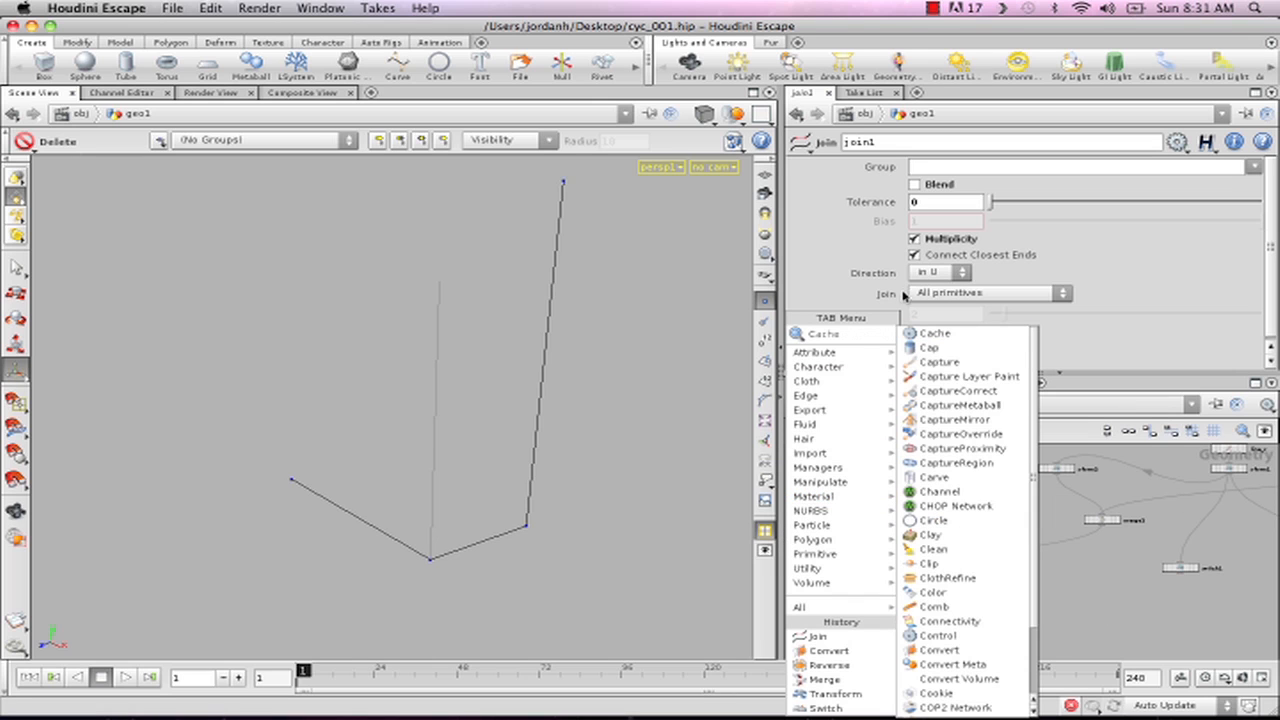
click(950, 652)
click(916, 502)
drag(916, 500, 1030, 547)
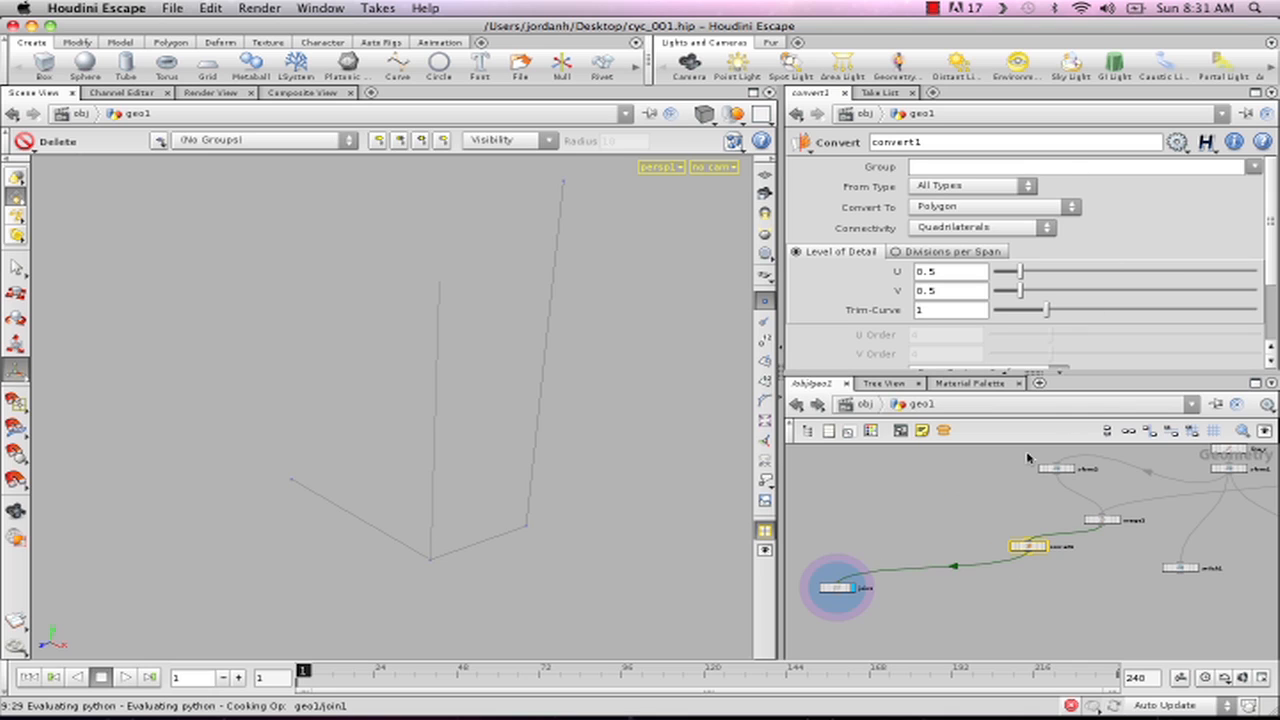
click(946, 206)
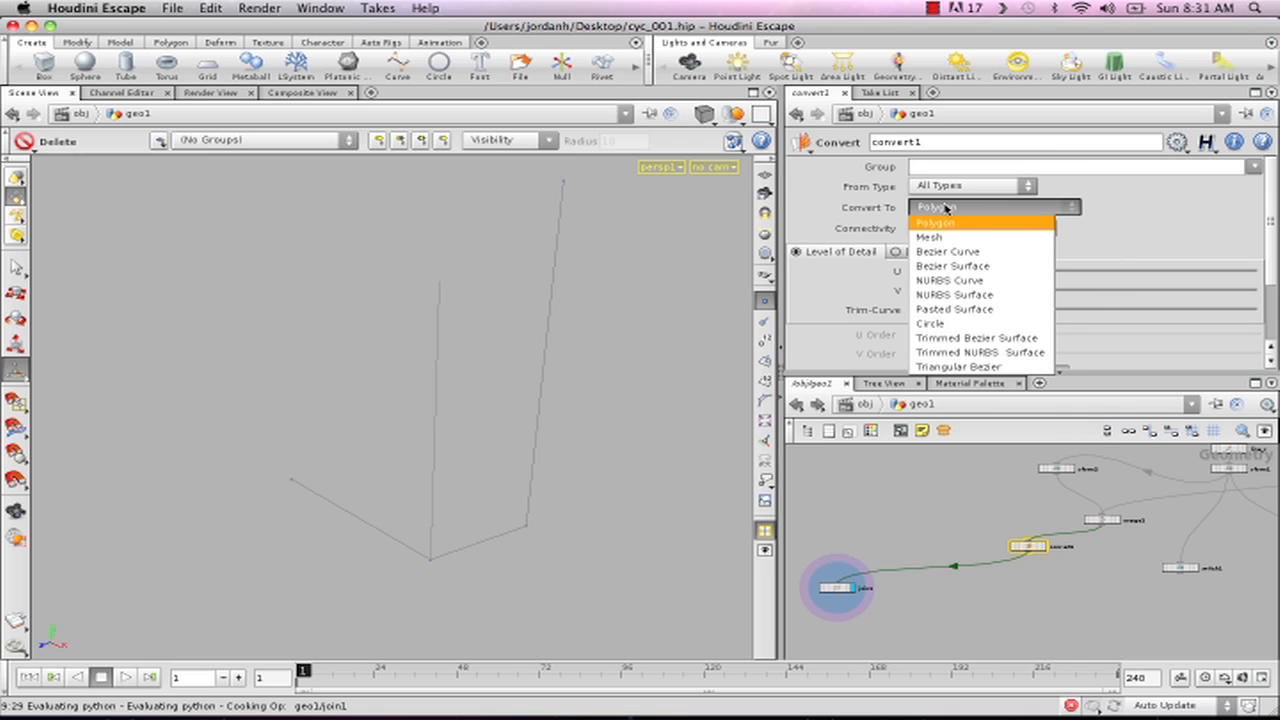
click(957, 282)
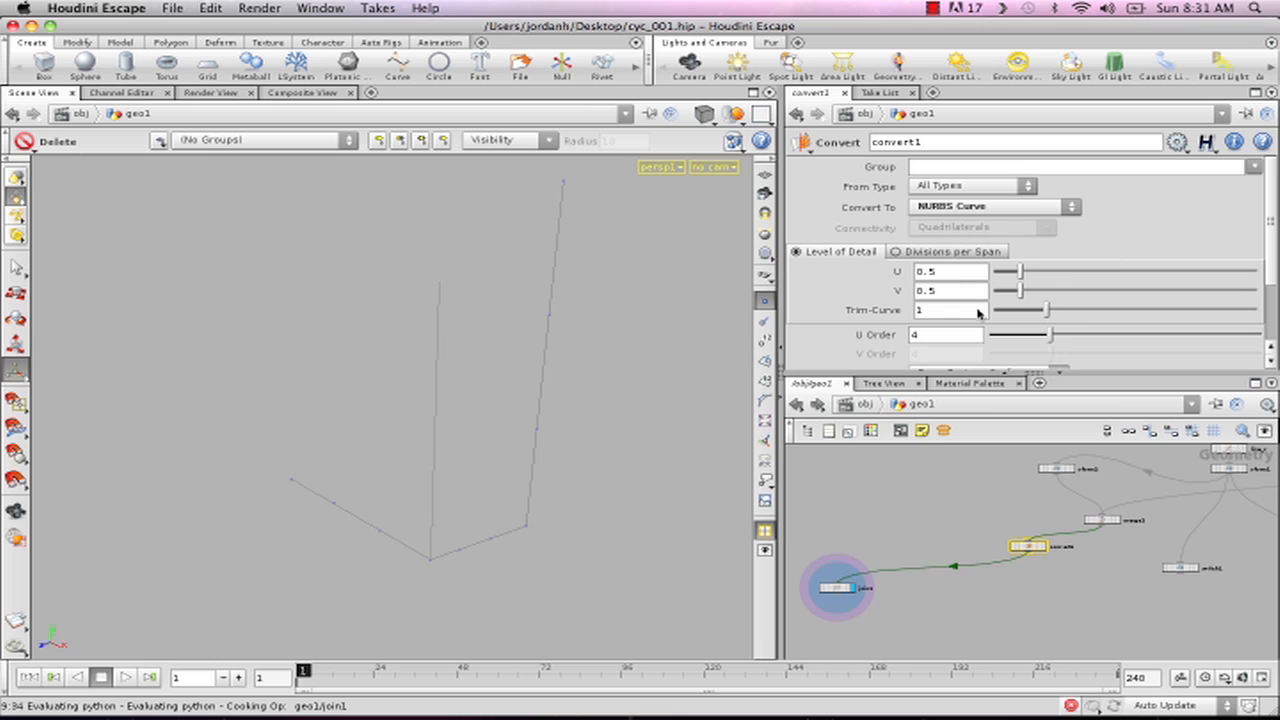
- Toggle join1's Blend on and off again, and raise its Tolerance to 1
click(838, 588)
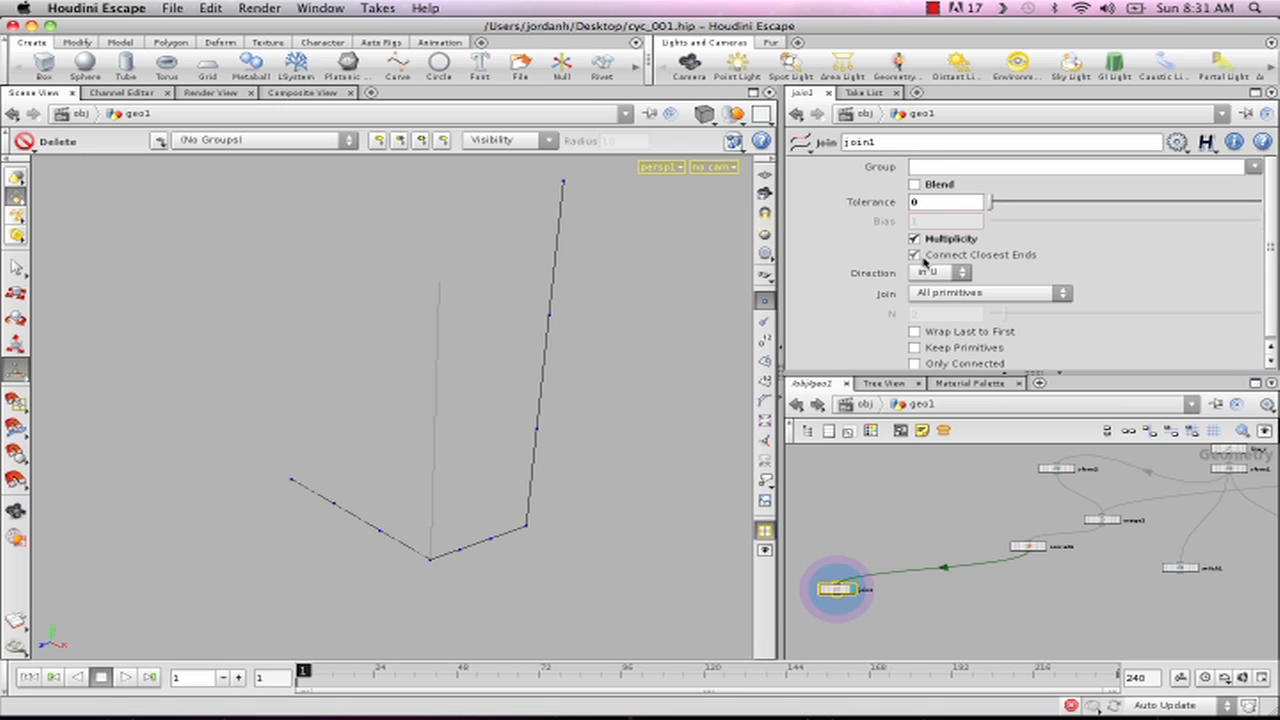
click(914, 185)
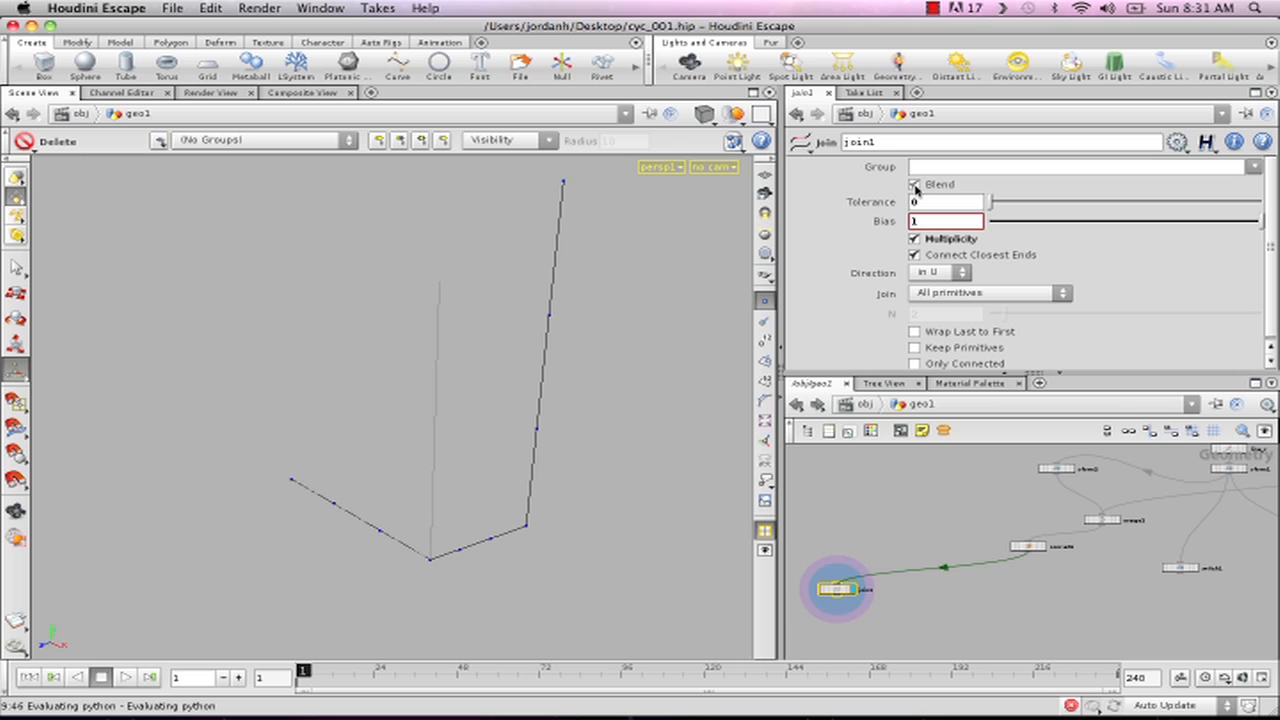
click(928, 185)
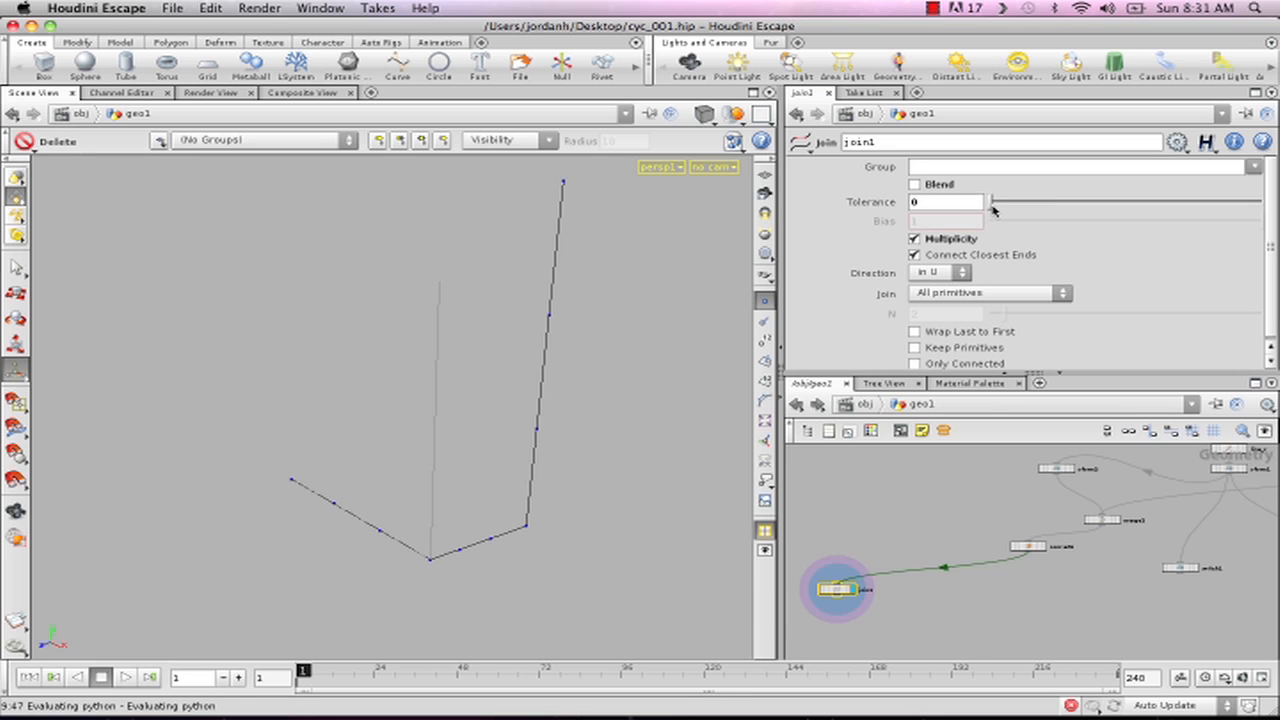
drag(993, 208, 1270, 211)
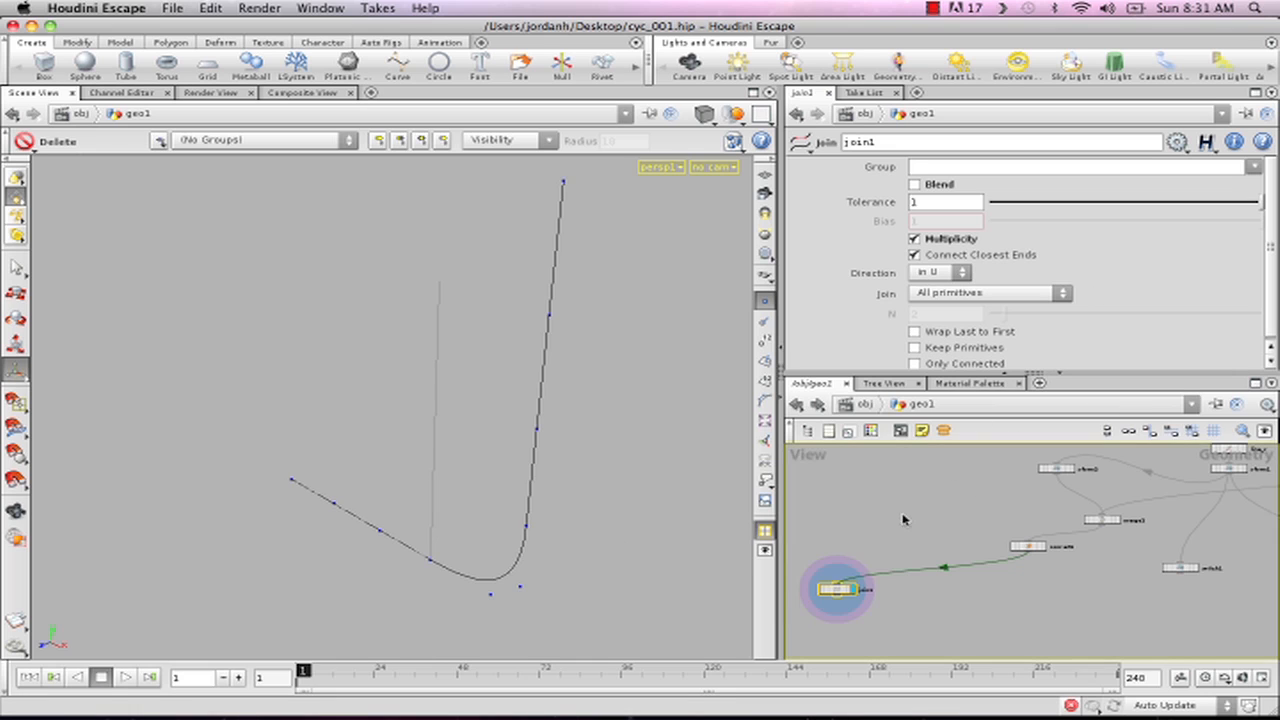
- Test the joined NURBS curve by varying xform2's Y translation, and restore it to 1
middle_drag(962, 518, 955, 534)
click(1050, 485)
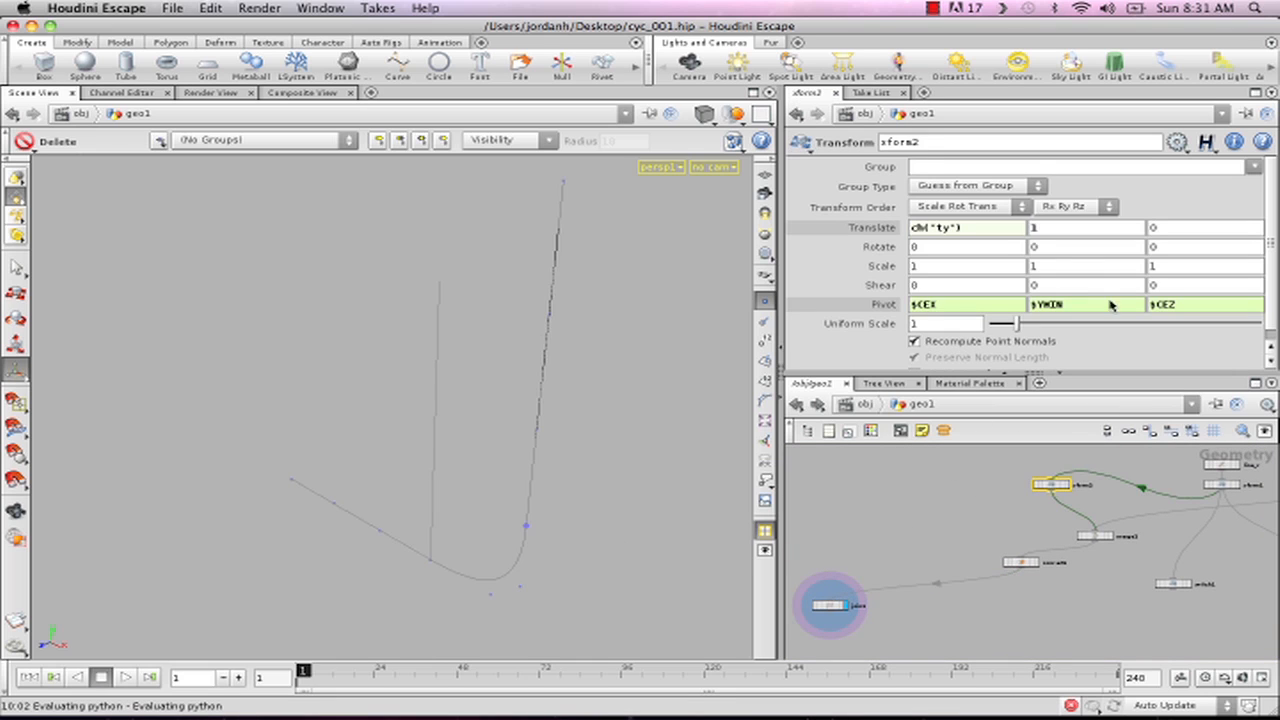
middle_drag(1040, 236, 3, 590)
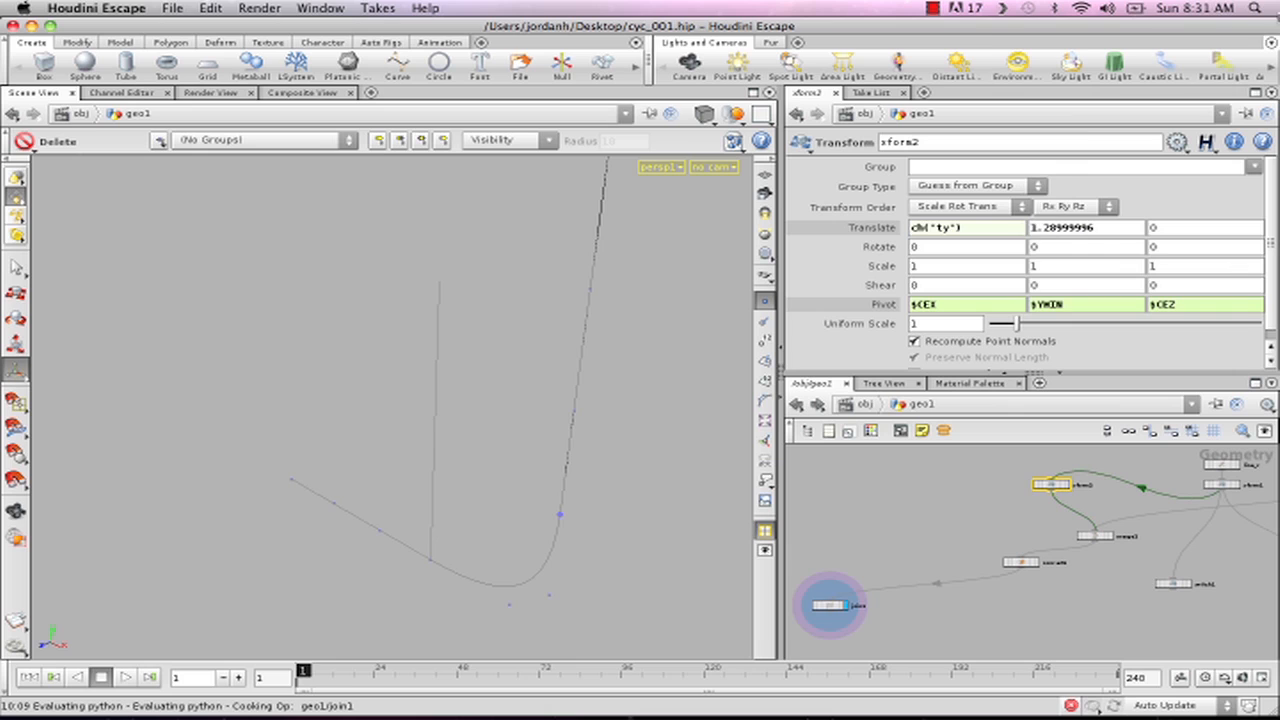
drag(1113, 235, 843, 235)
text(1)
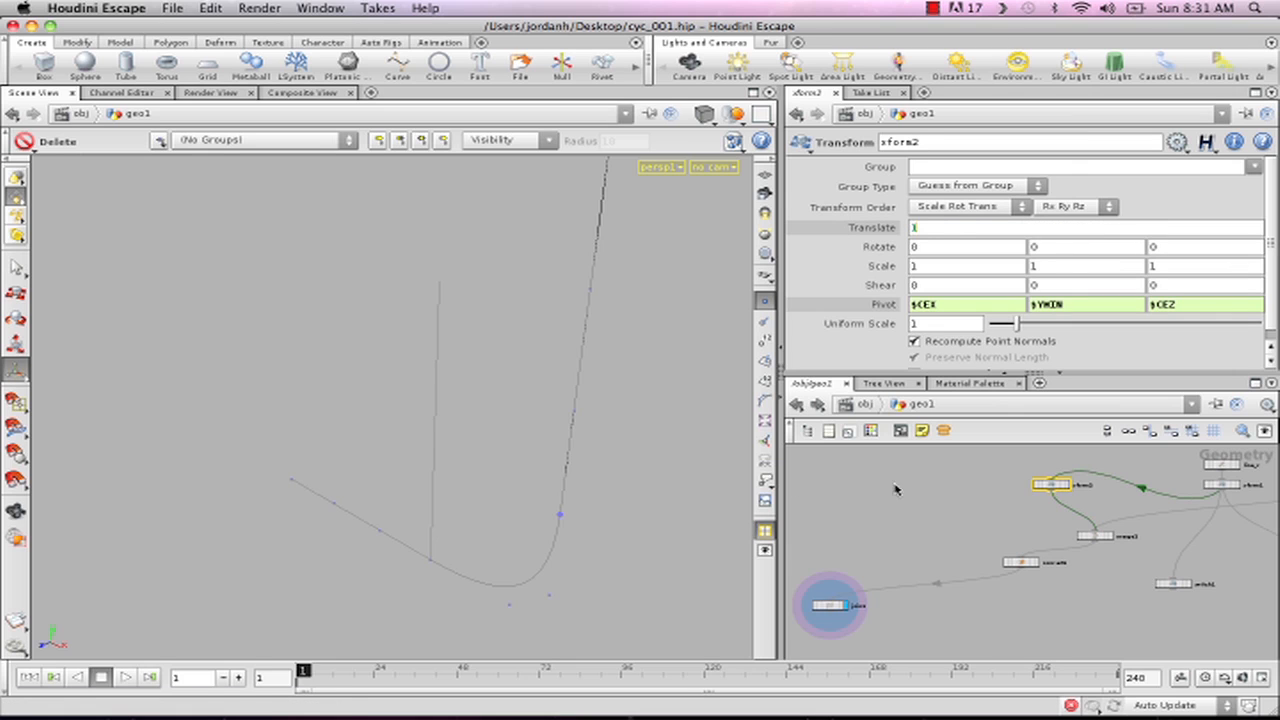
key(Return)
click(916, 588)
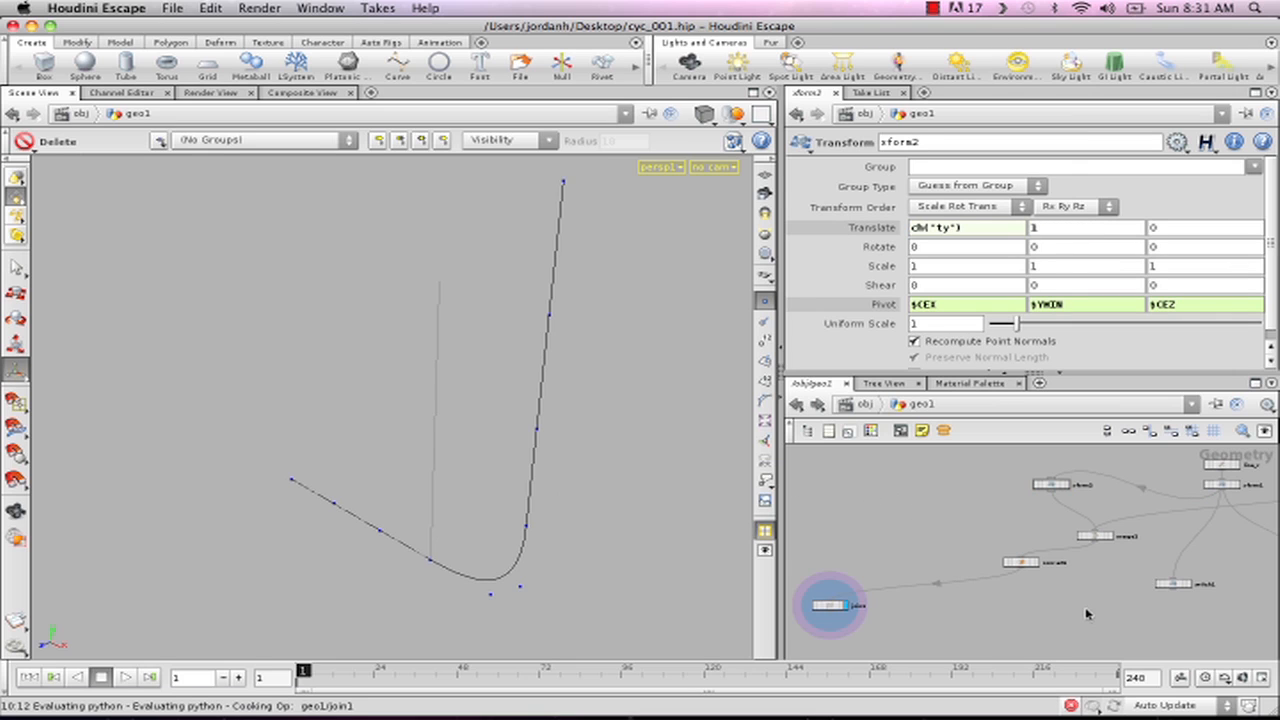
- Maximize the network editor, stack convert1 and join1 beneath merge2, and move switch1 closer to merge1
scroll(1090, 610, down, 5)
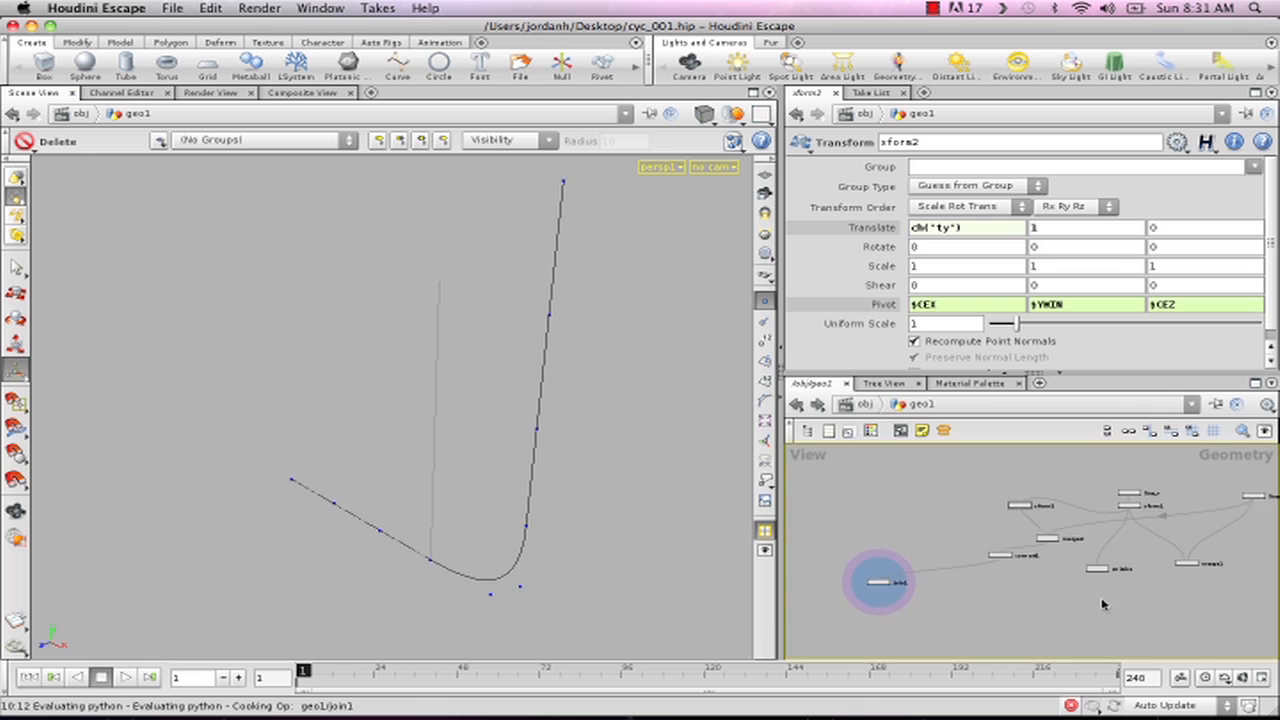
click(1255, 383)
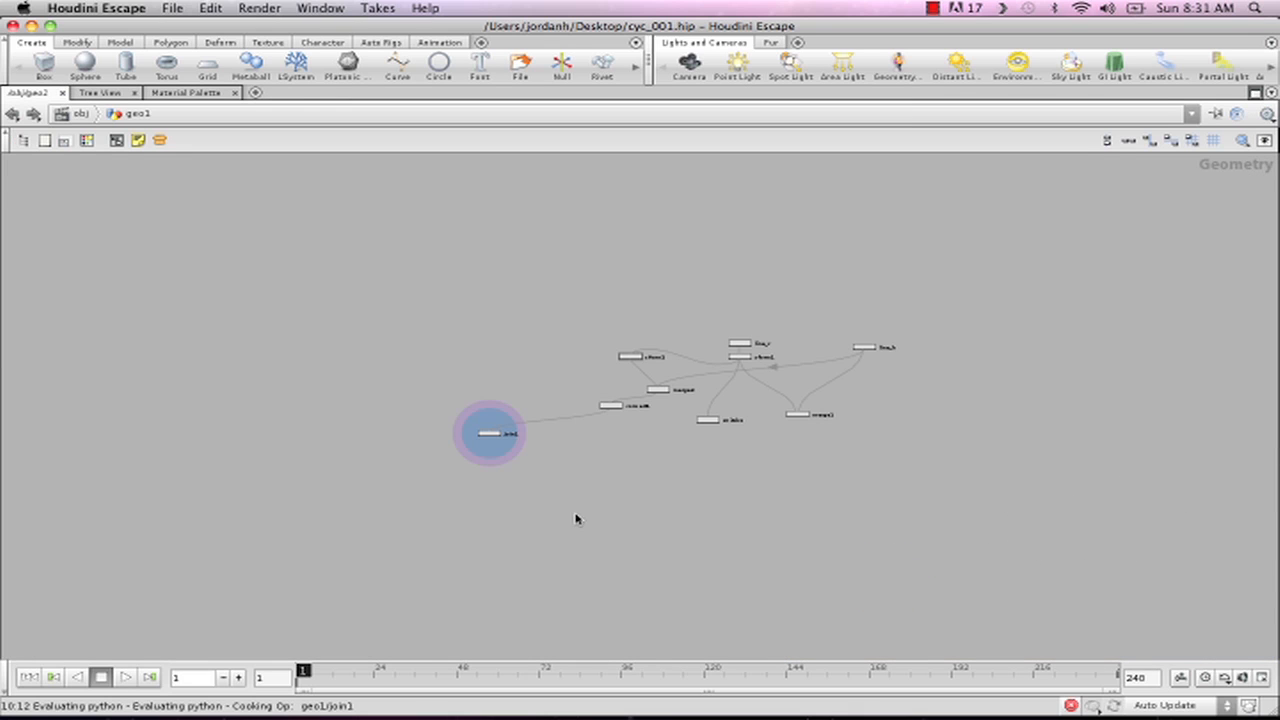
key(h)
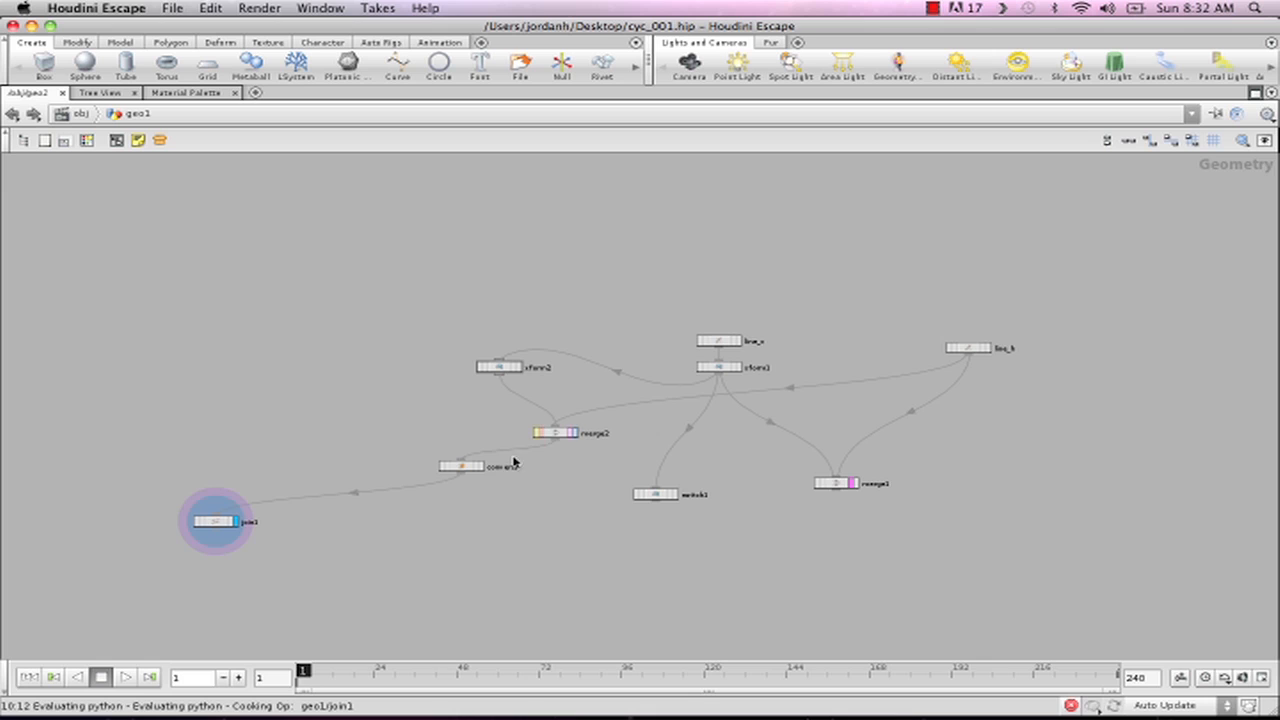
drag(466, 467, 561, 459)
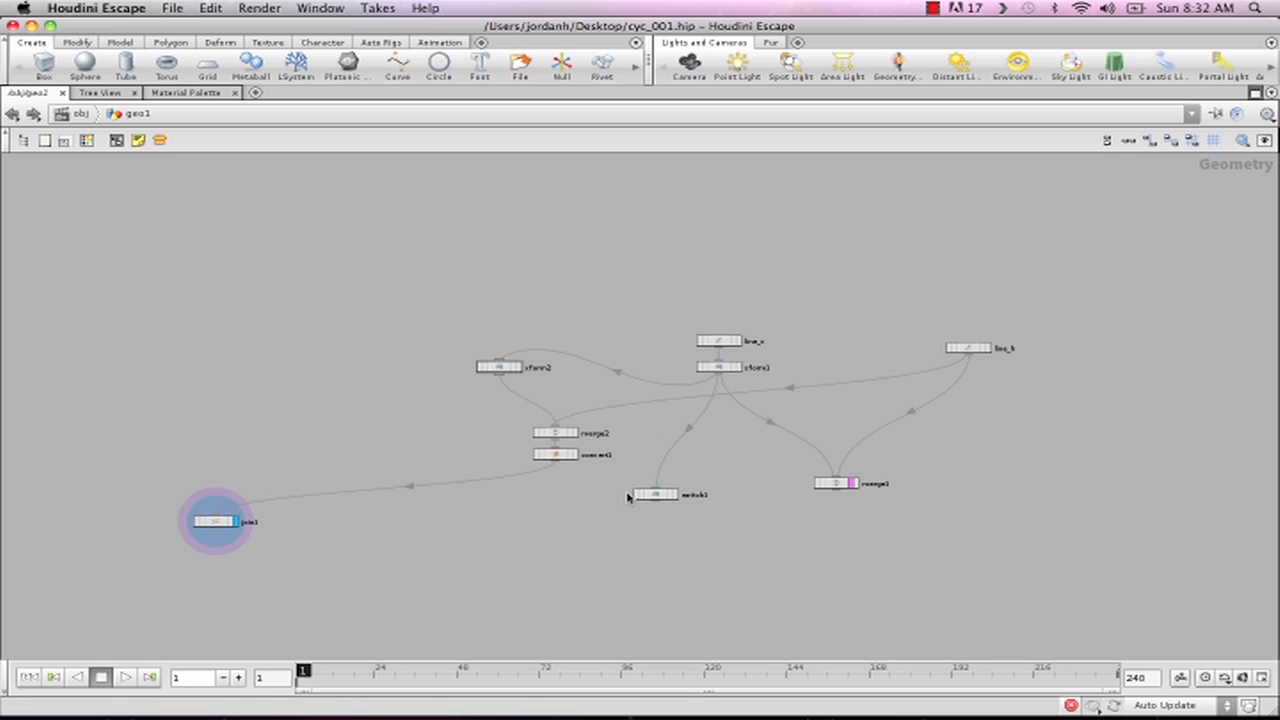
drag(660, 495, 745, 495)
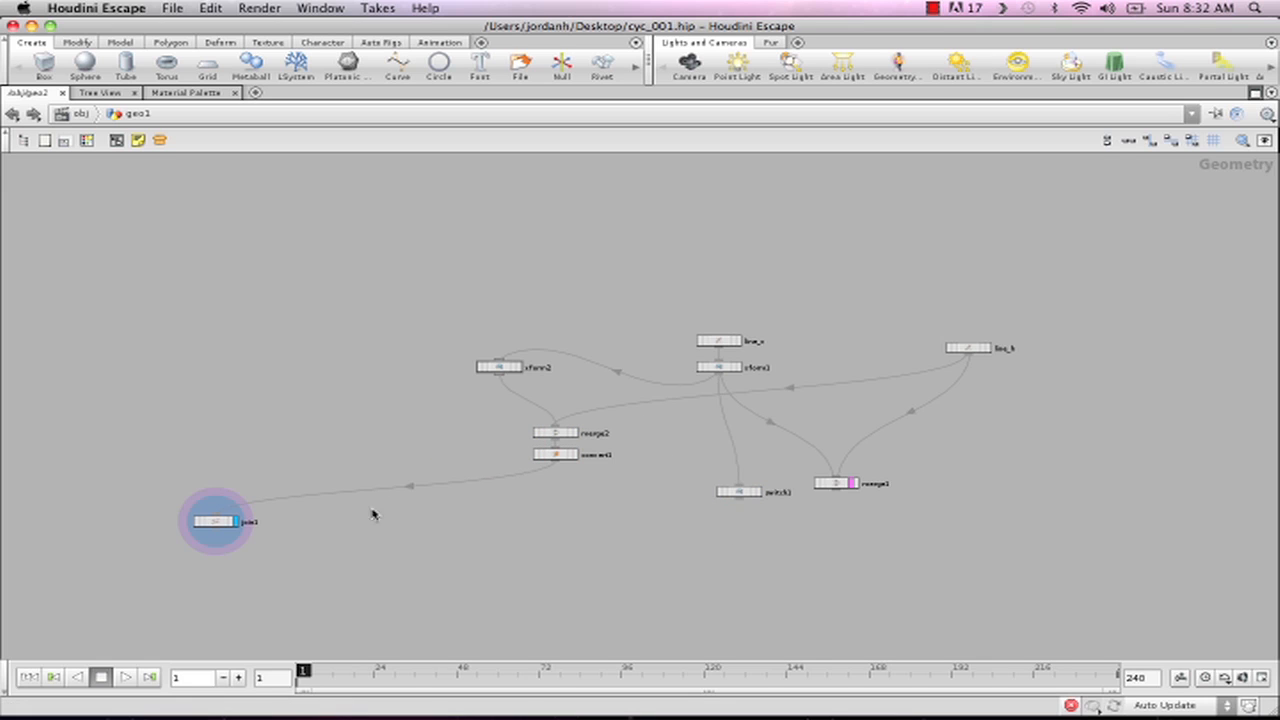
drag(226, 524, 566, 481)
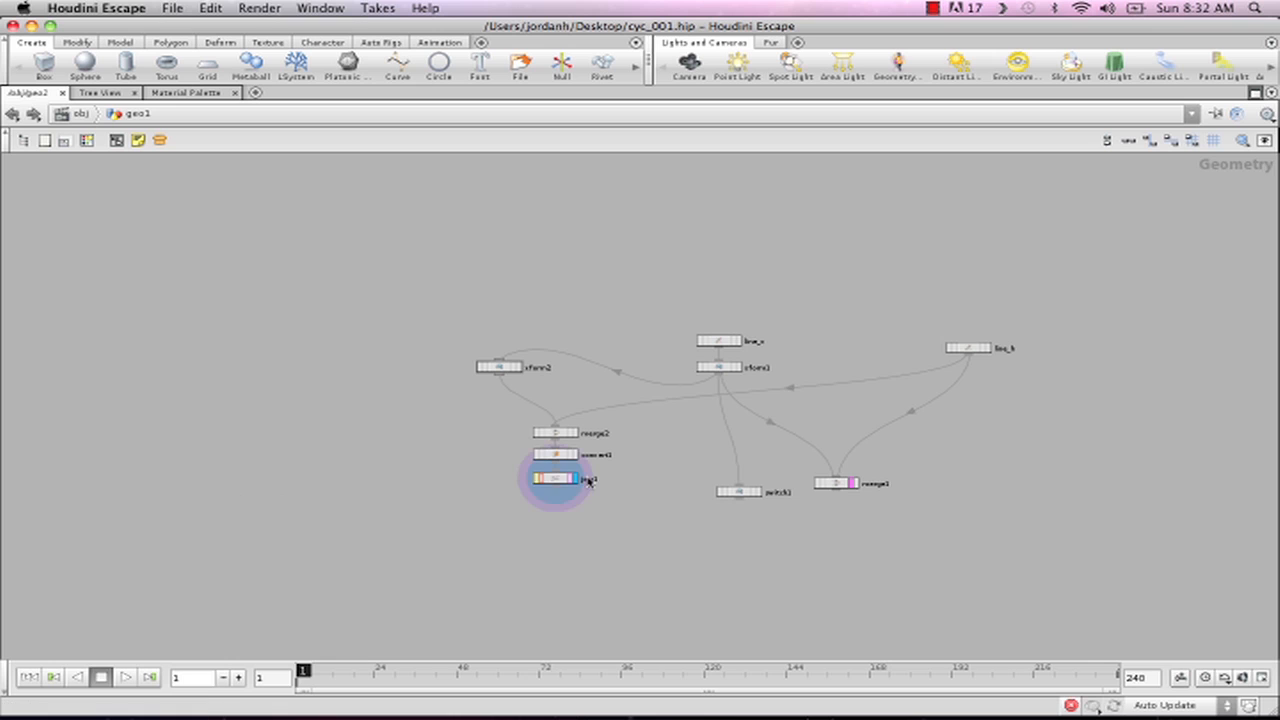
- Reposition switch1 midway between join1 and merge1
scroll(678, 522, up, 5)
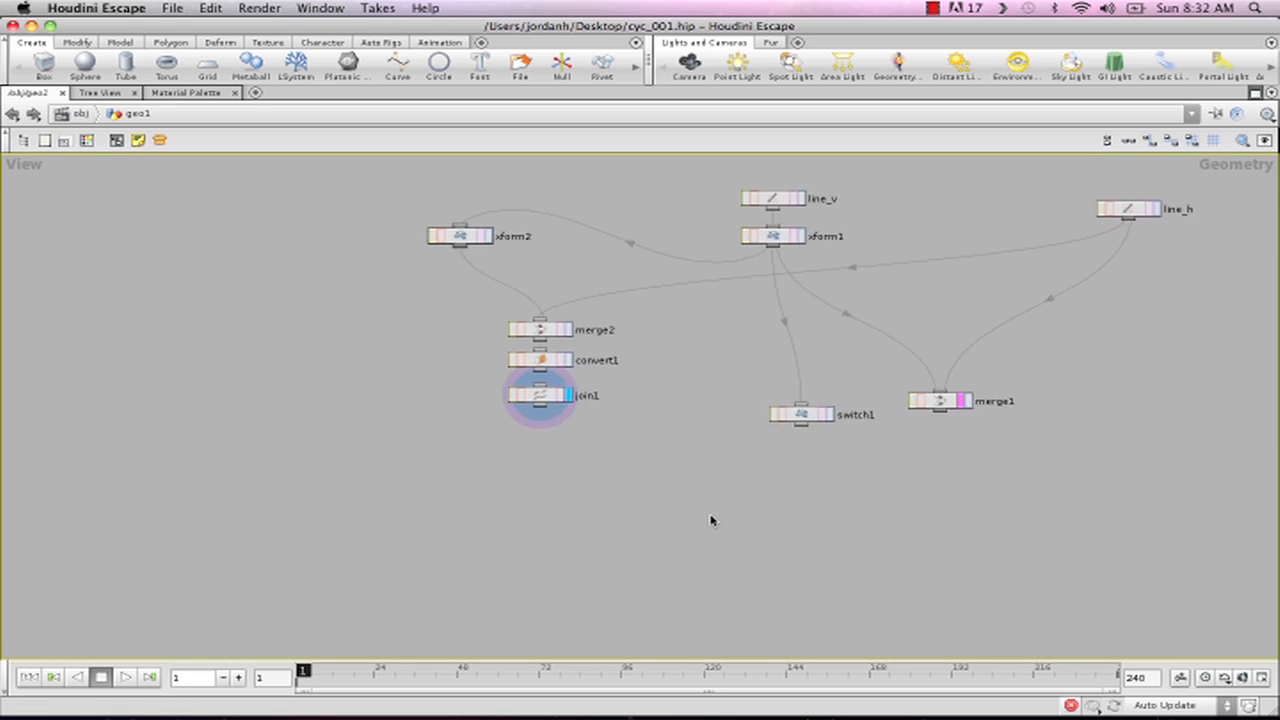
scroll(709, 519, up, 3)
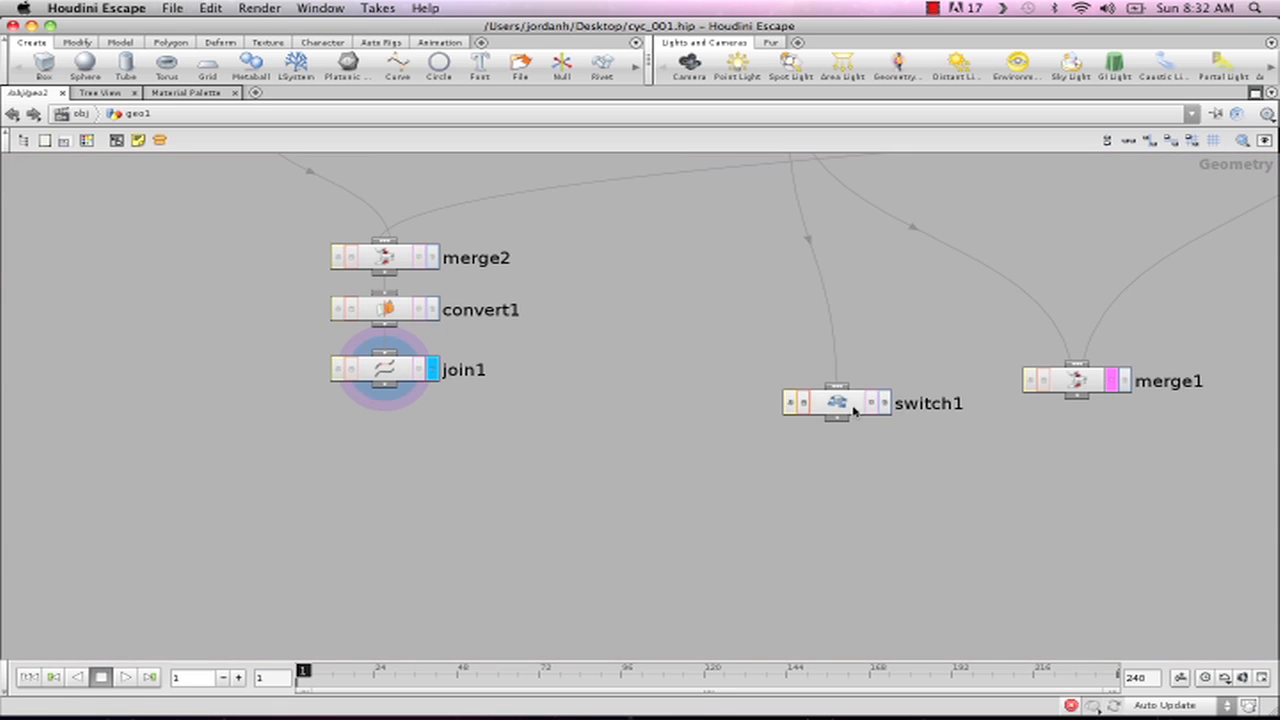
drag(834, 412, 653, 388)
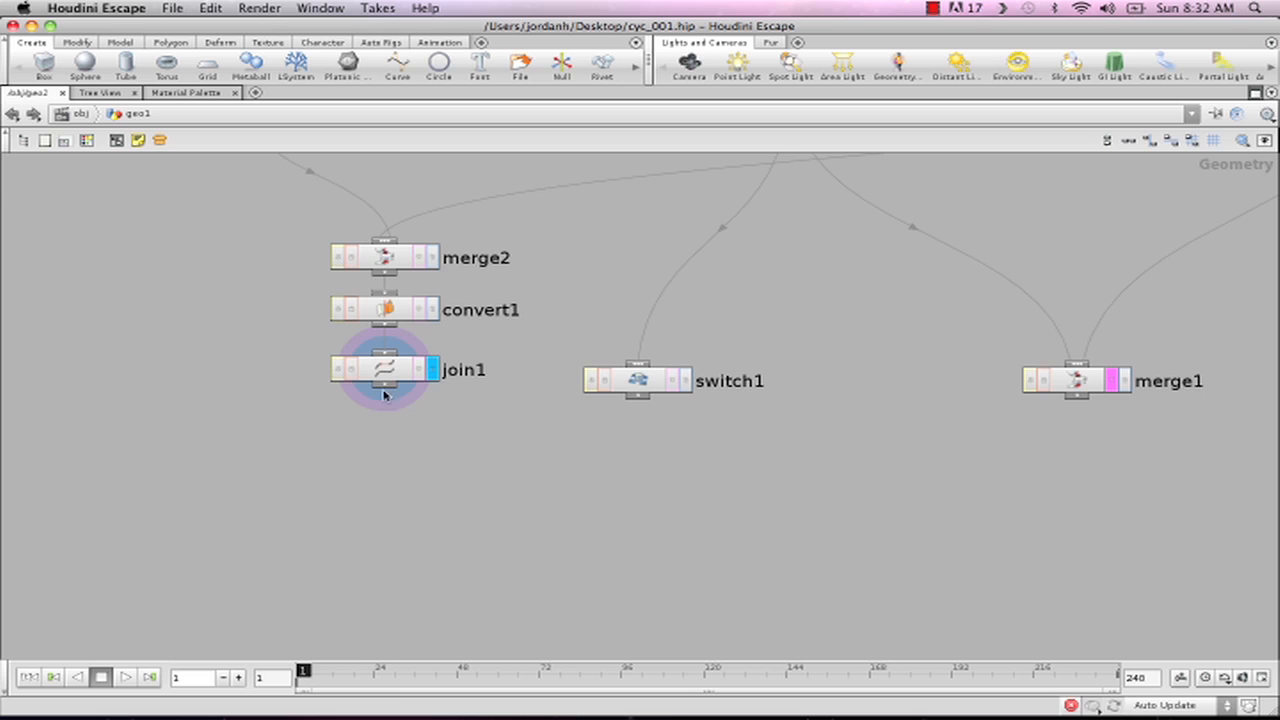
- Add a Revolve node in the empty area below join1 and switch1
key(Tab)
text(re)
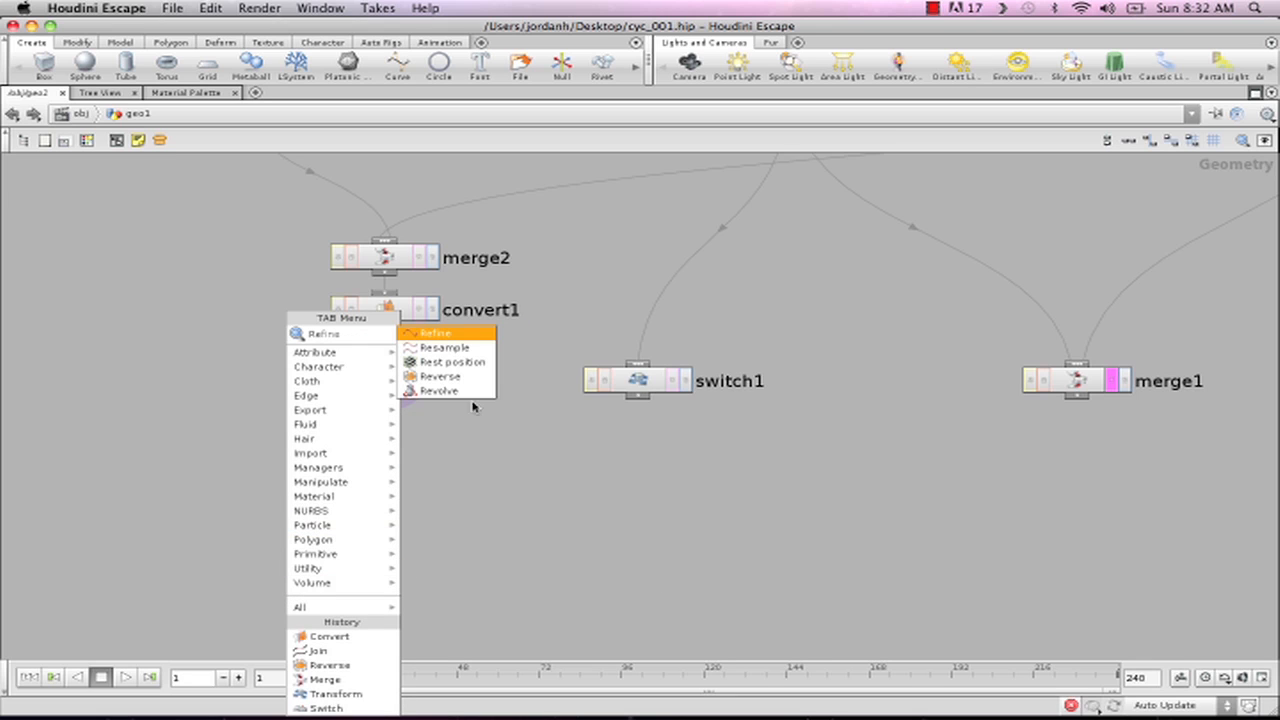
click(440, 391)
click(503, 576)
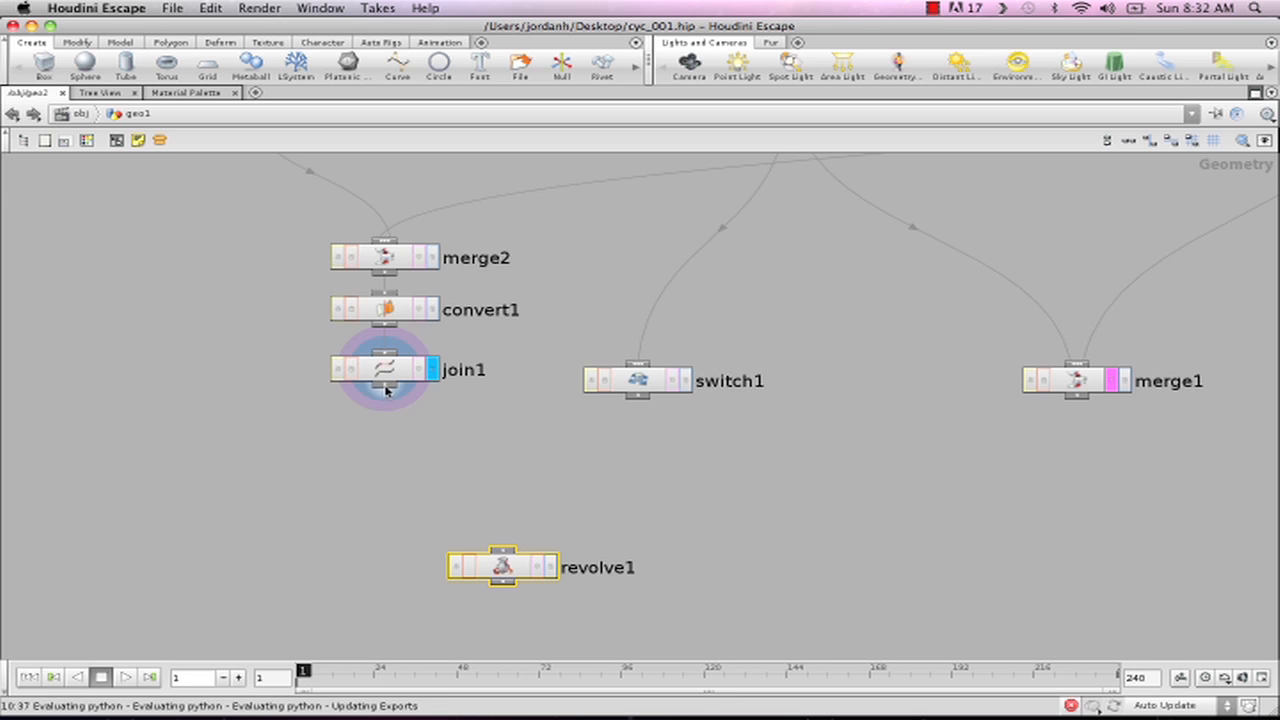
- Place a Null node beneath join1 and name it radius_bevel
click(338, 472)
key(Tab)
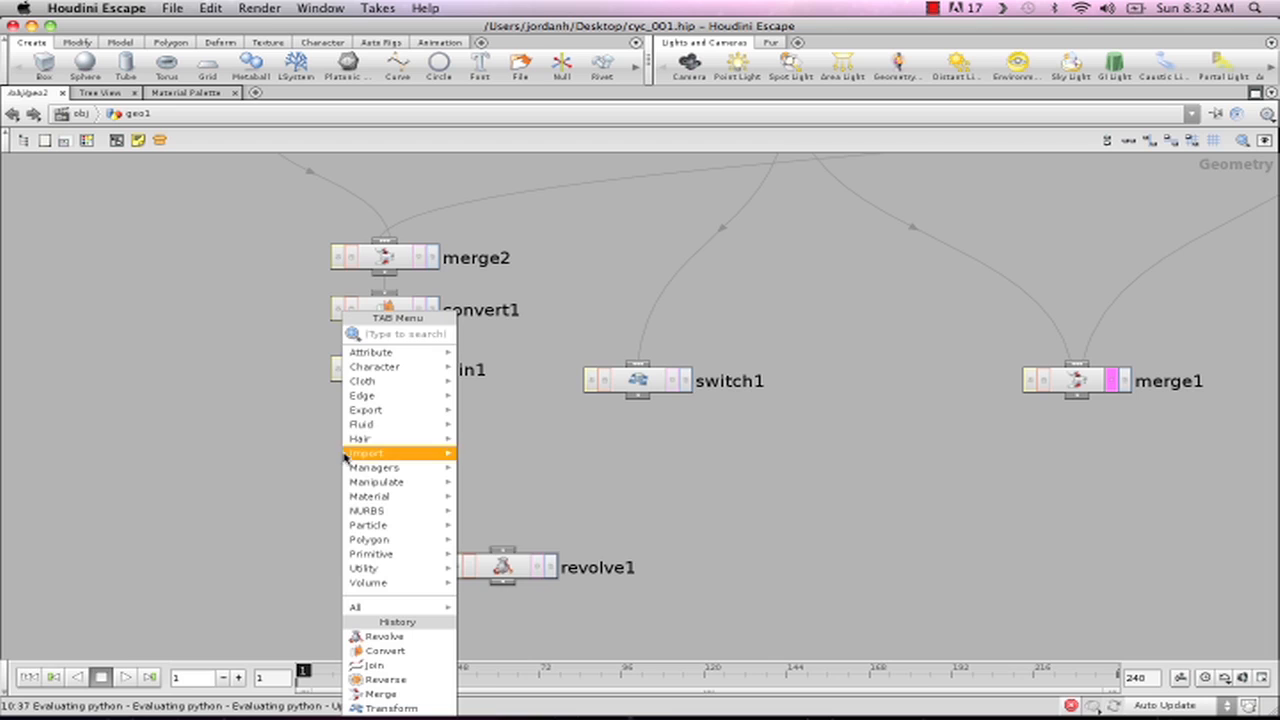
text(null)
key(Return)
click(372, 470)
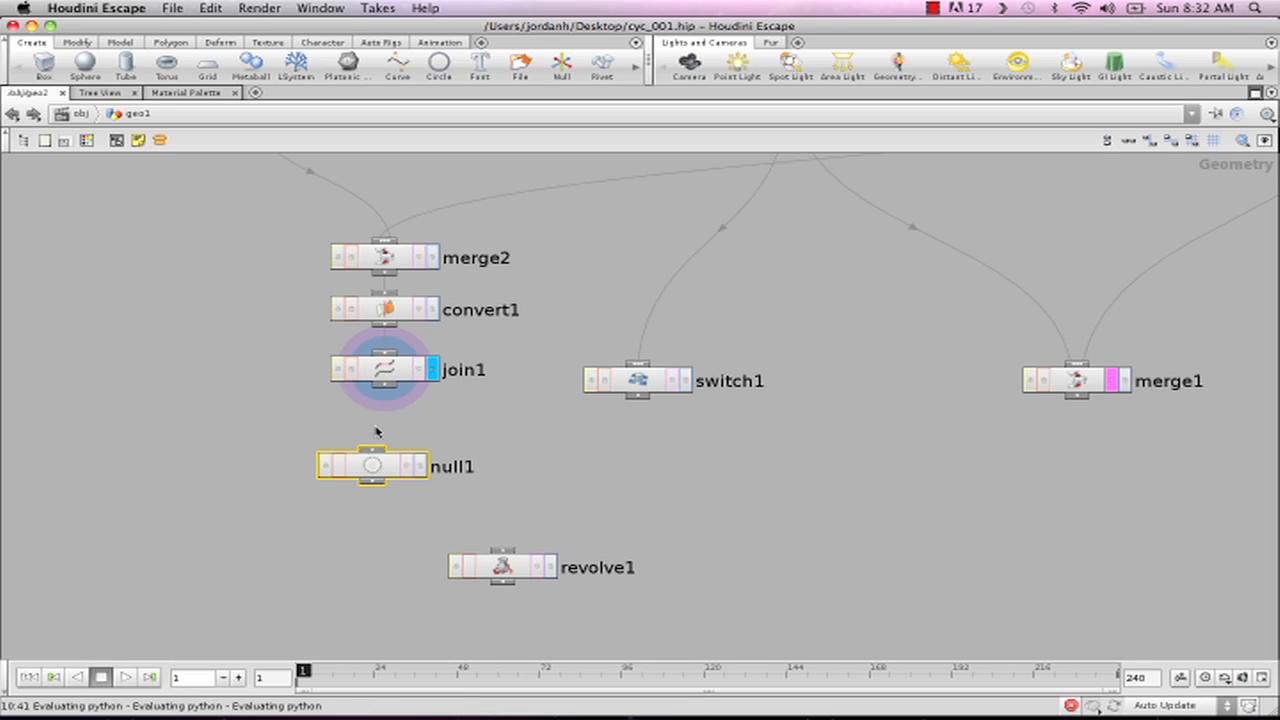
double_click(476, 467)
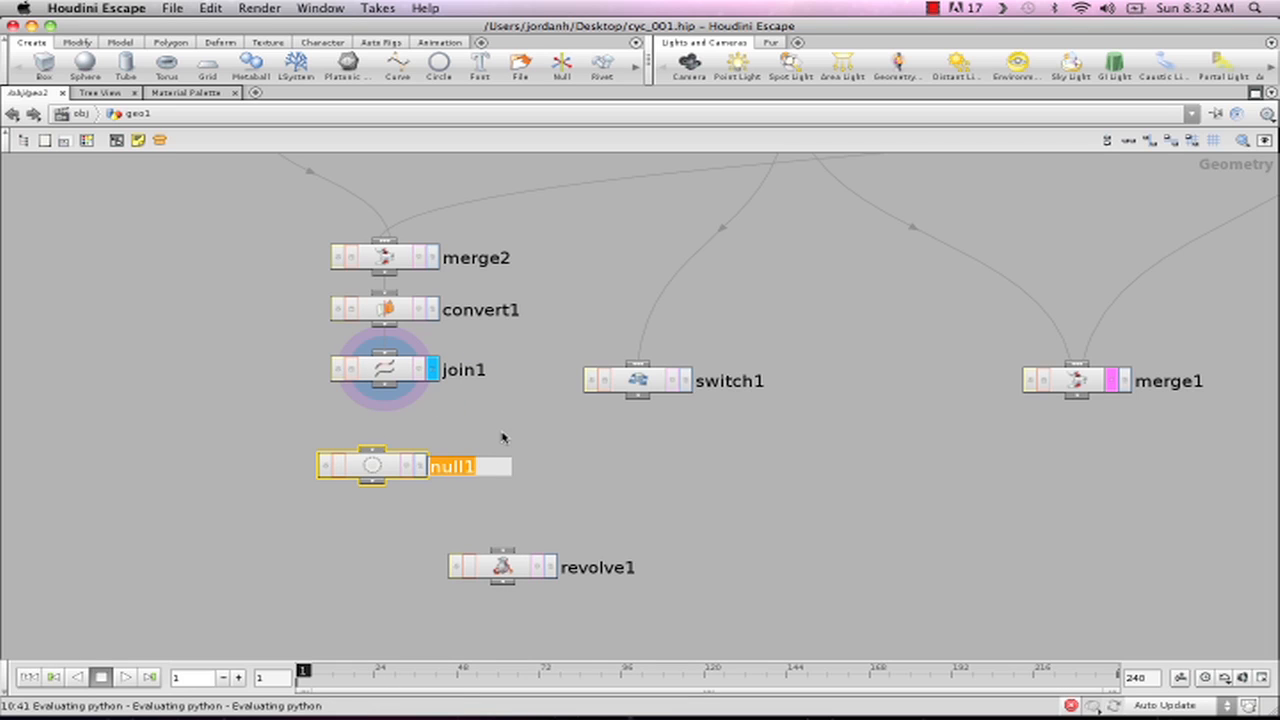
text(be)
text(ad)
text(ius_)
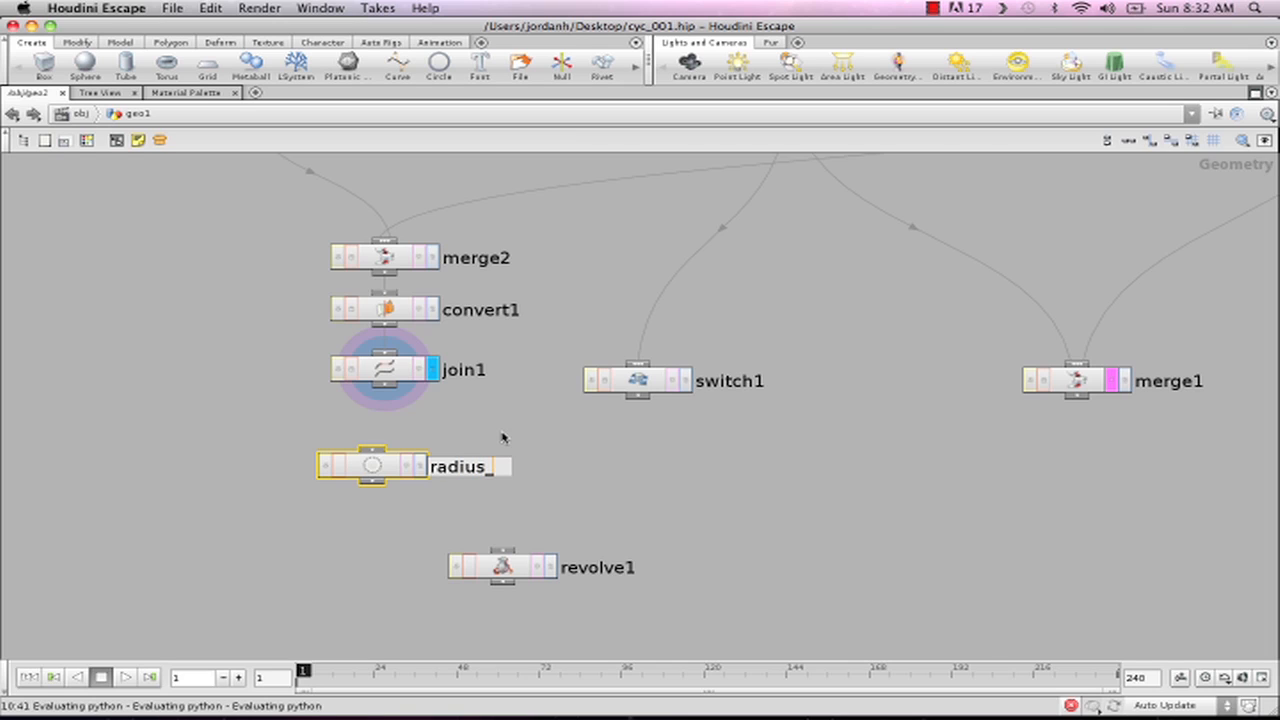
text(bevel)
key(Return)
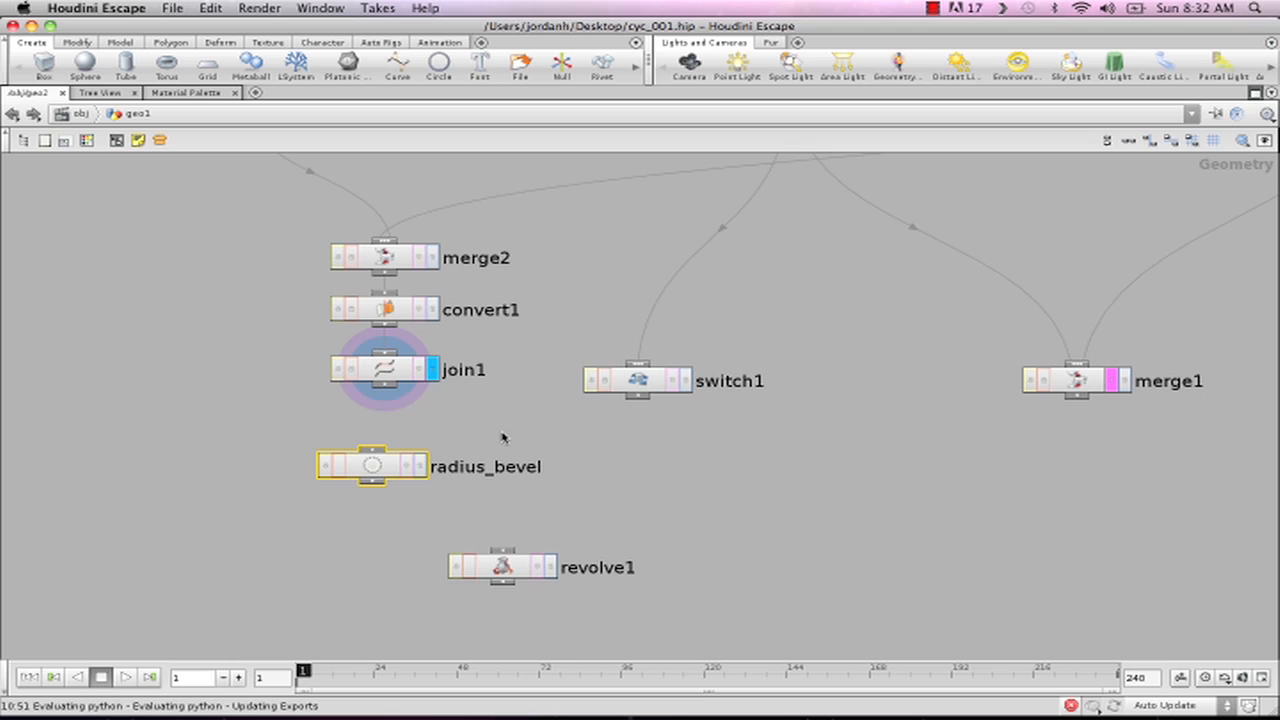
- Duplicate the radius_bevel null, place the copy beneath switch1 and rename it right_angle
drag(372, 474, 323, 476)
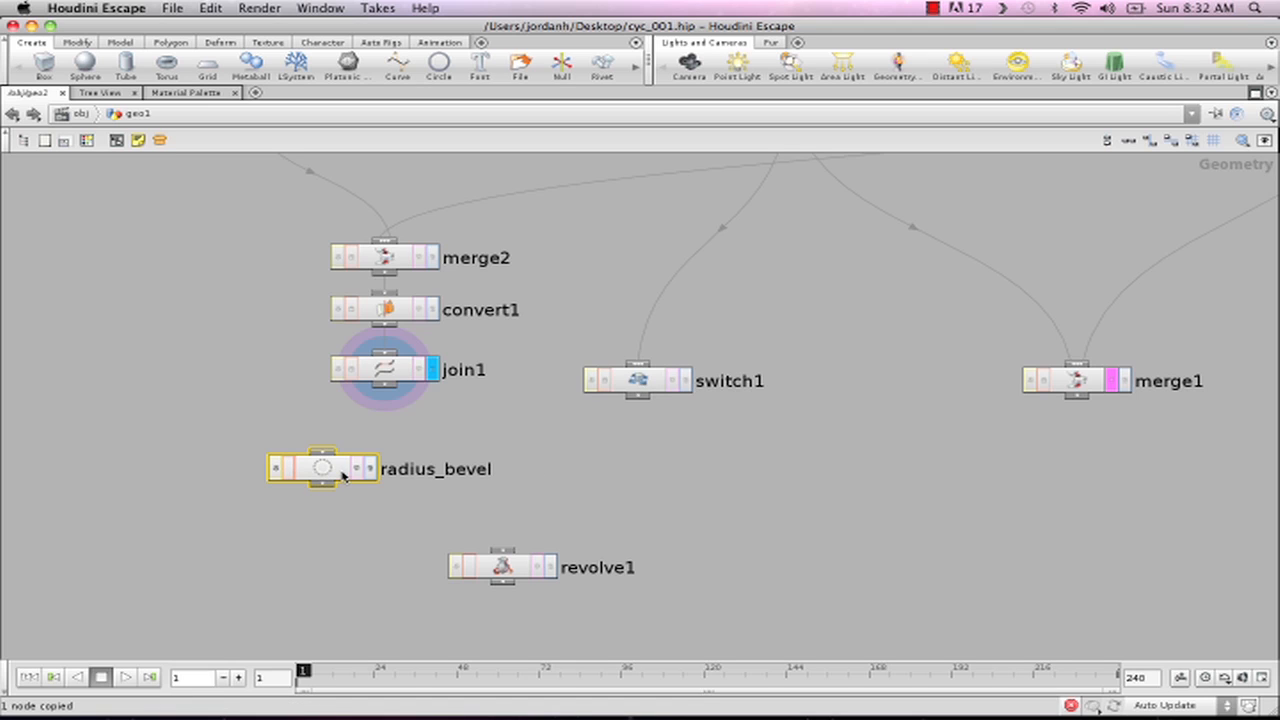
key(ctrl+v)
drag(600, 451, 697, 454)
double_click(790, 452)
drag(818, 451, 640, 450)
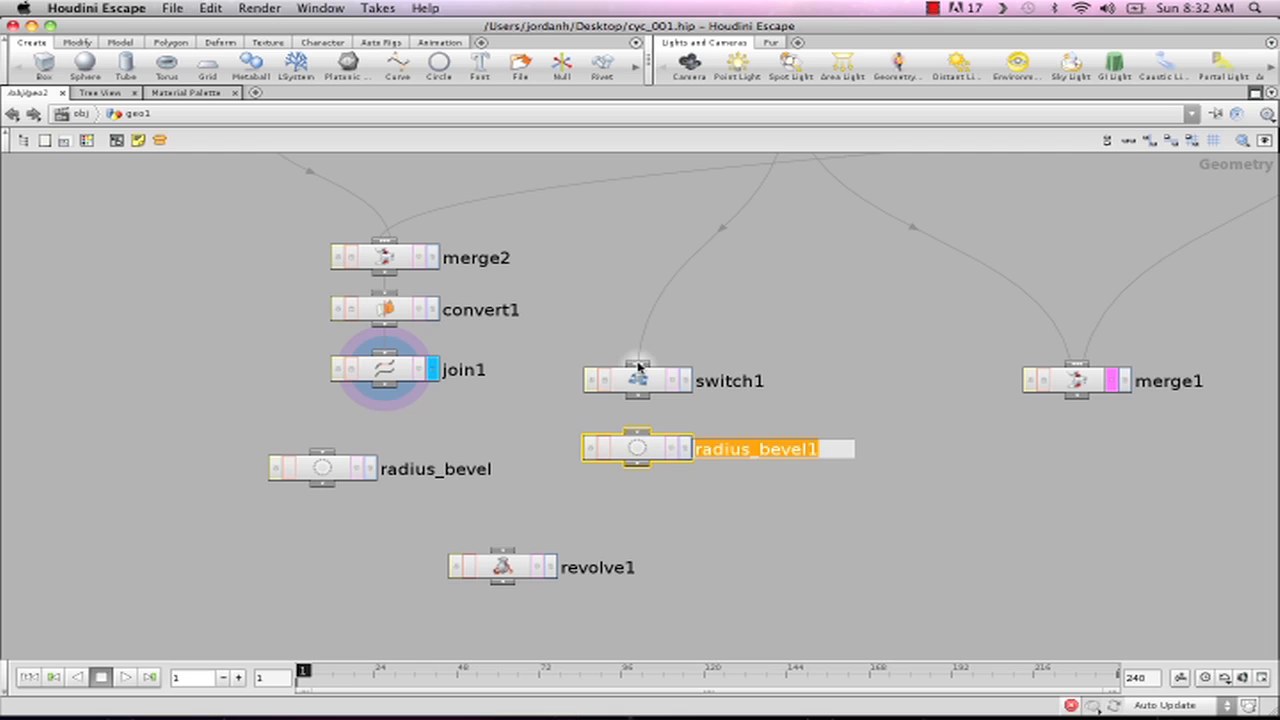
text(righ)
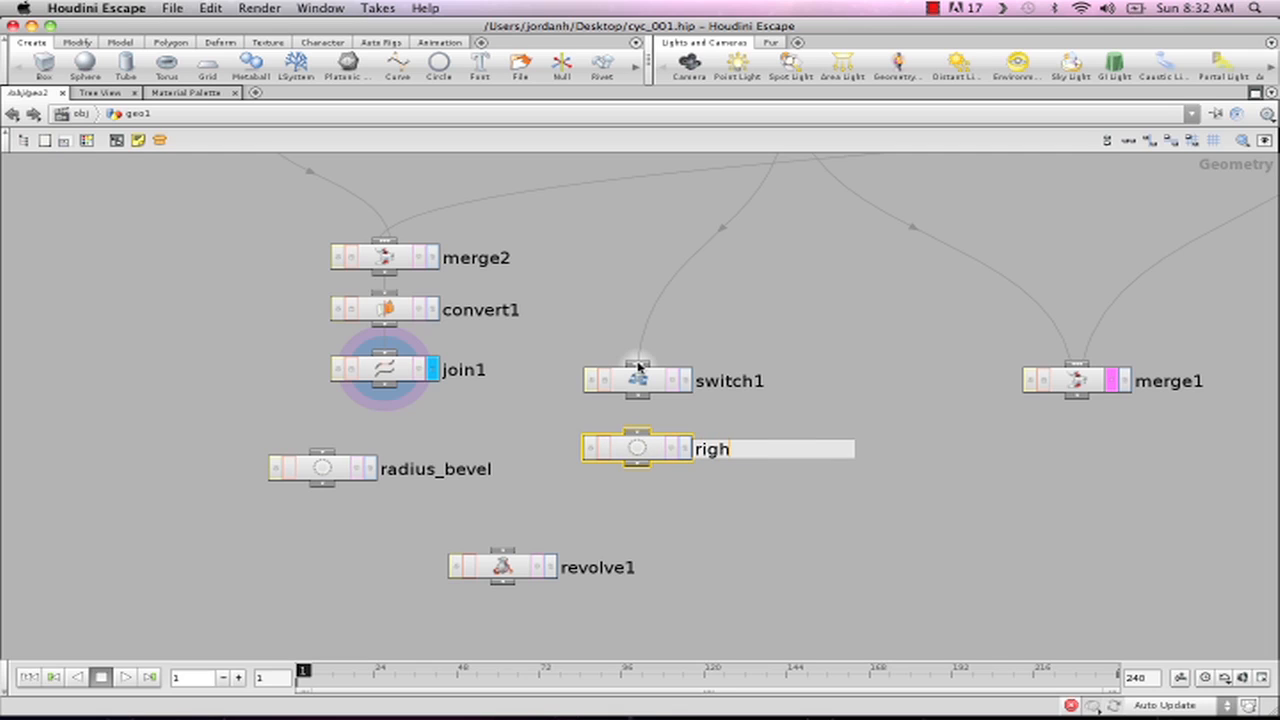
text(t_angle)
key(Return)
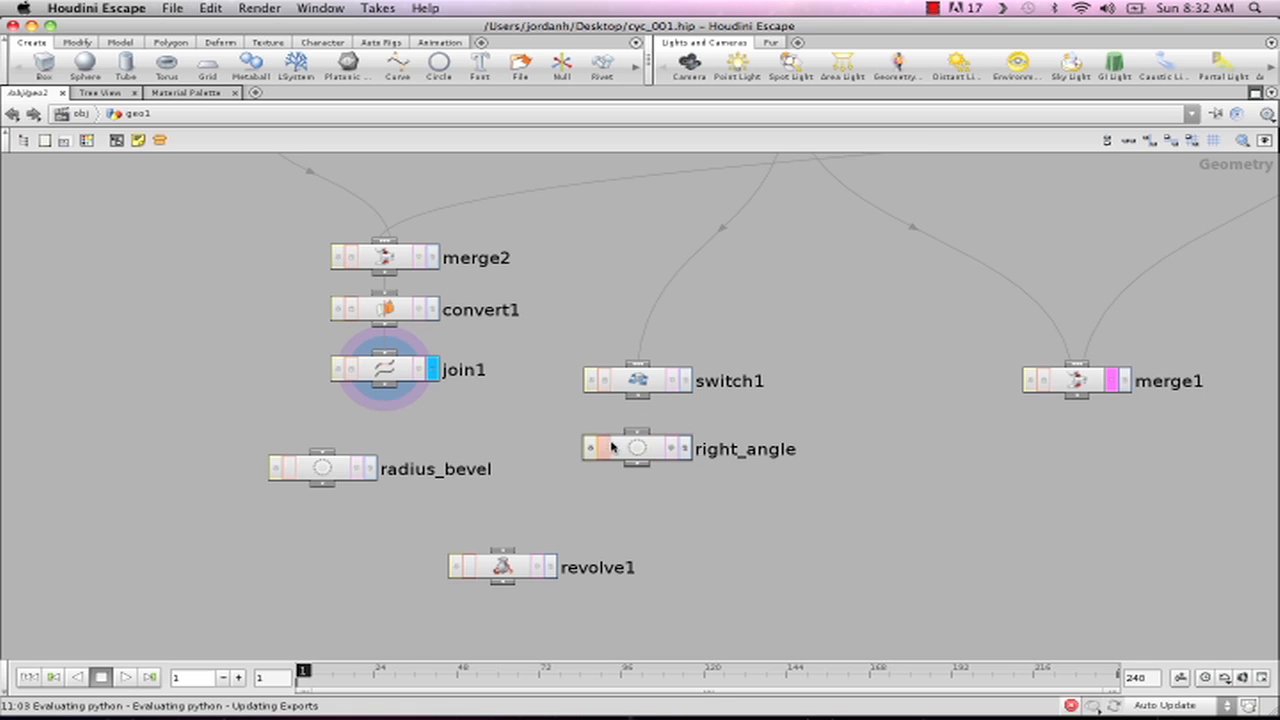
- Insert right_angle into switch1's input wire, and connect join1 through radius_bevel into switch1, with radius_bevel stacked beneath join1
drag(637, 452, 687, 276)
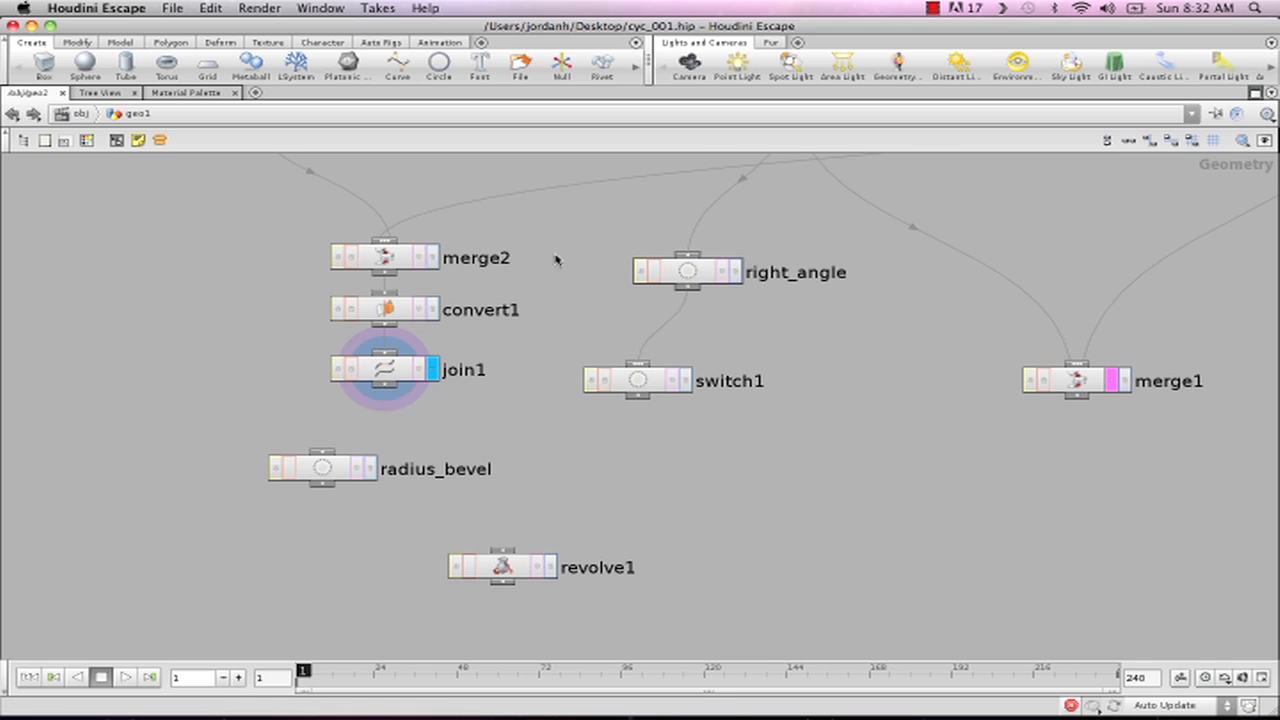
drag(634, 404, 748, 494)
click(387, 386)
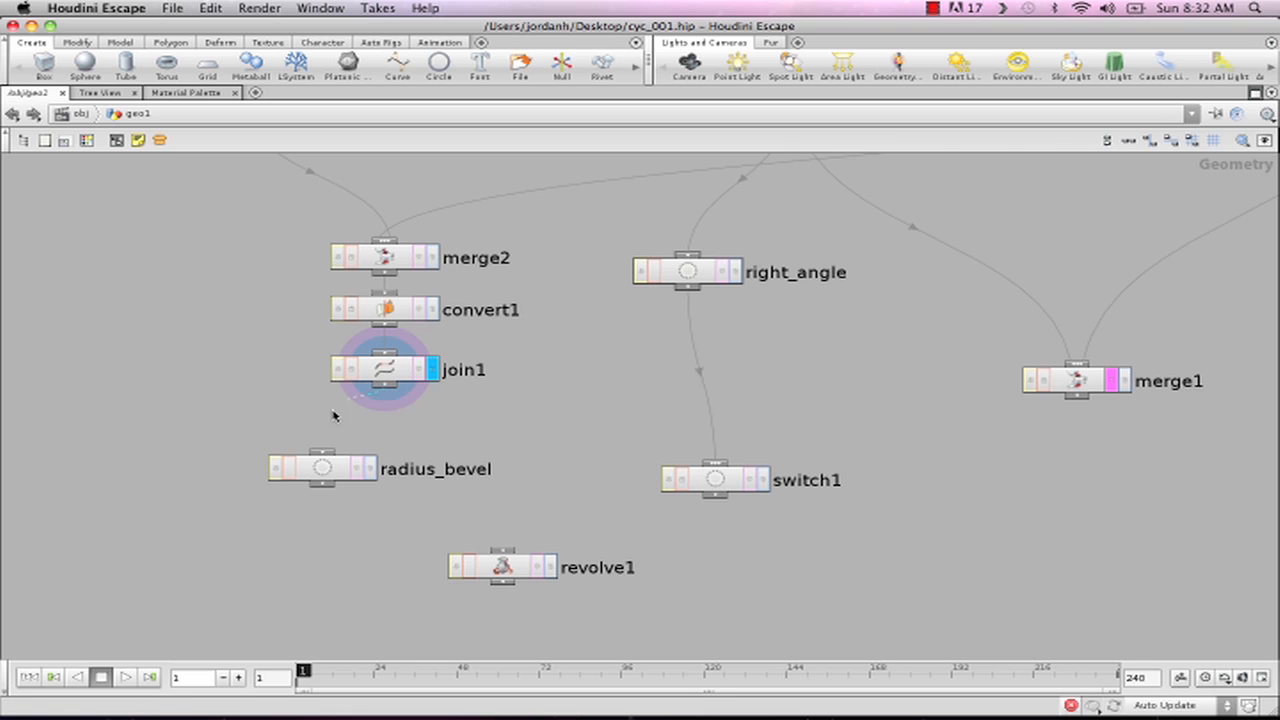
click(325, 452)
drag(331, 471, 523, 434)
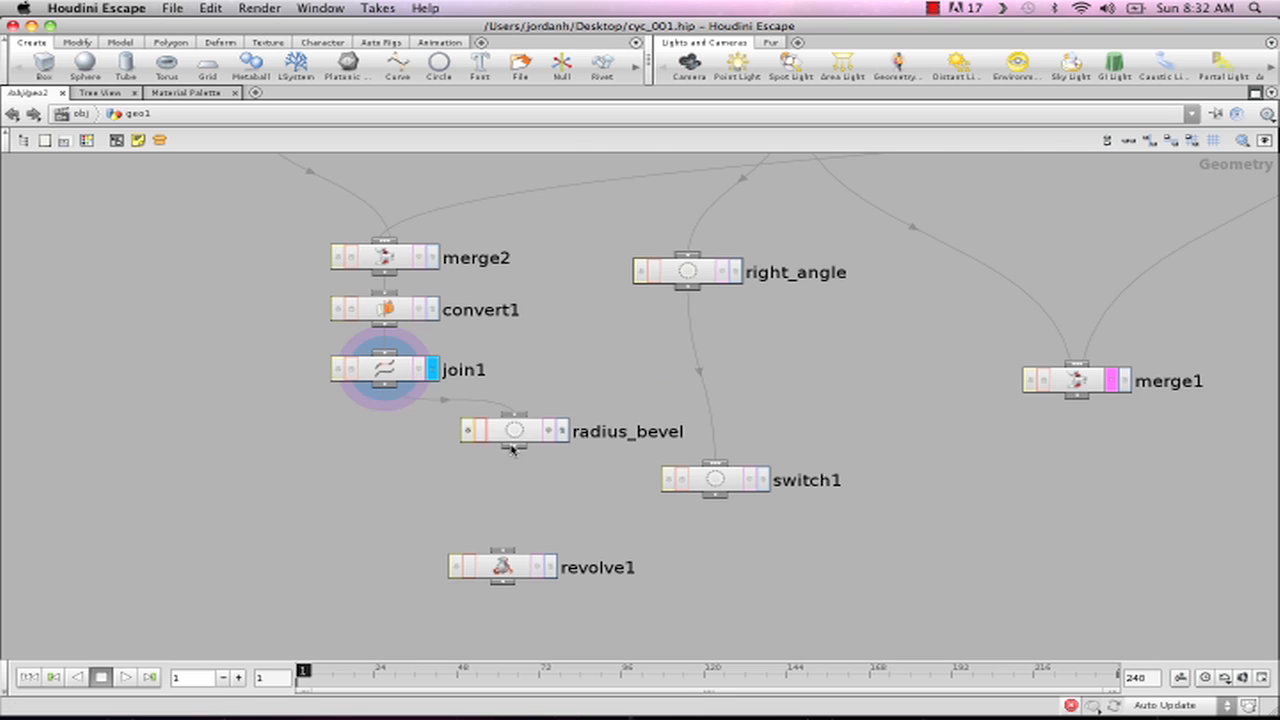
click(514, 447)
click(718, 465)
drag(515, 430, 410, 433)
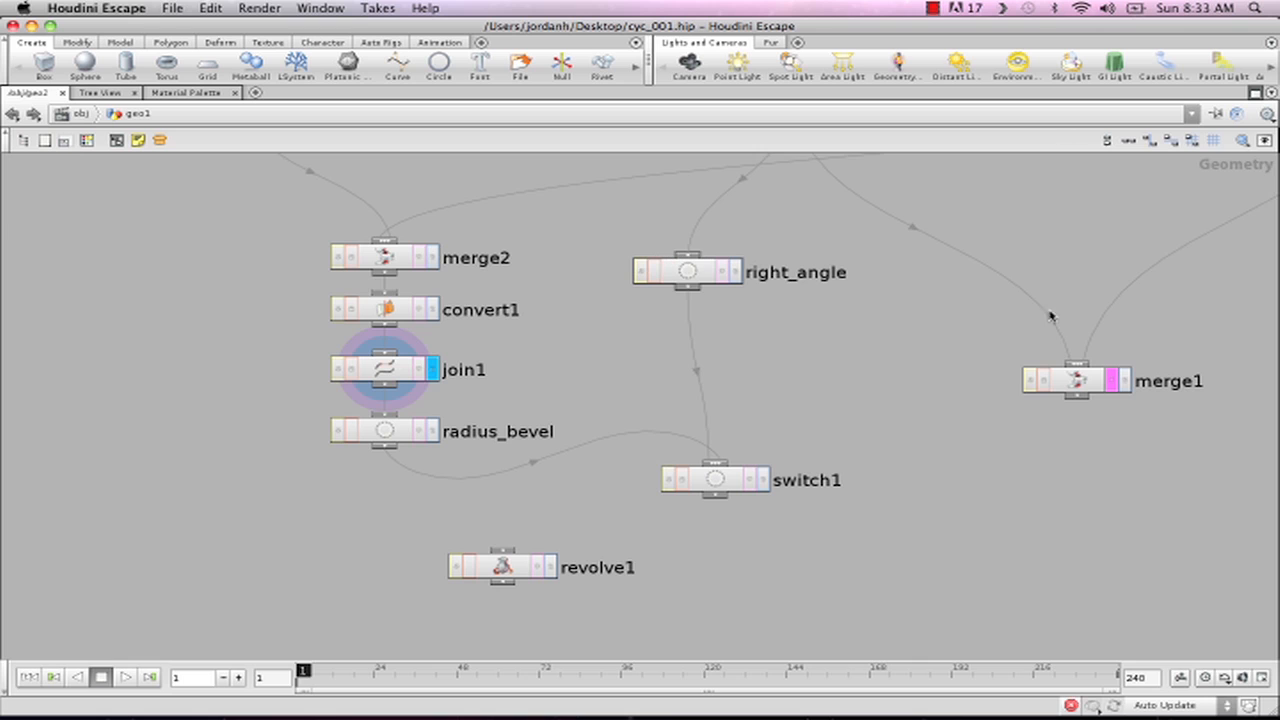
- Tidy the network by shifting line_h slightly toward xform1 and aligning right_angle above switch1
middle_drag(910, 329, 858, 418)
mouse_move(858, 418)
right_down()
mouse_move(794, 426)
mouse_move(852, 427)
right_up()
middle_drag(820, 422, 677, 408)
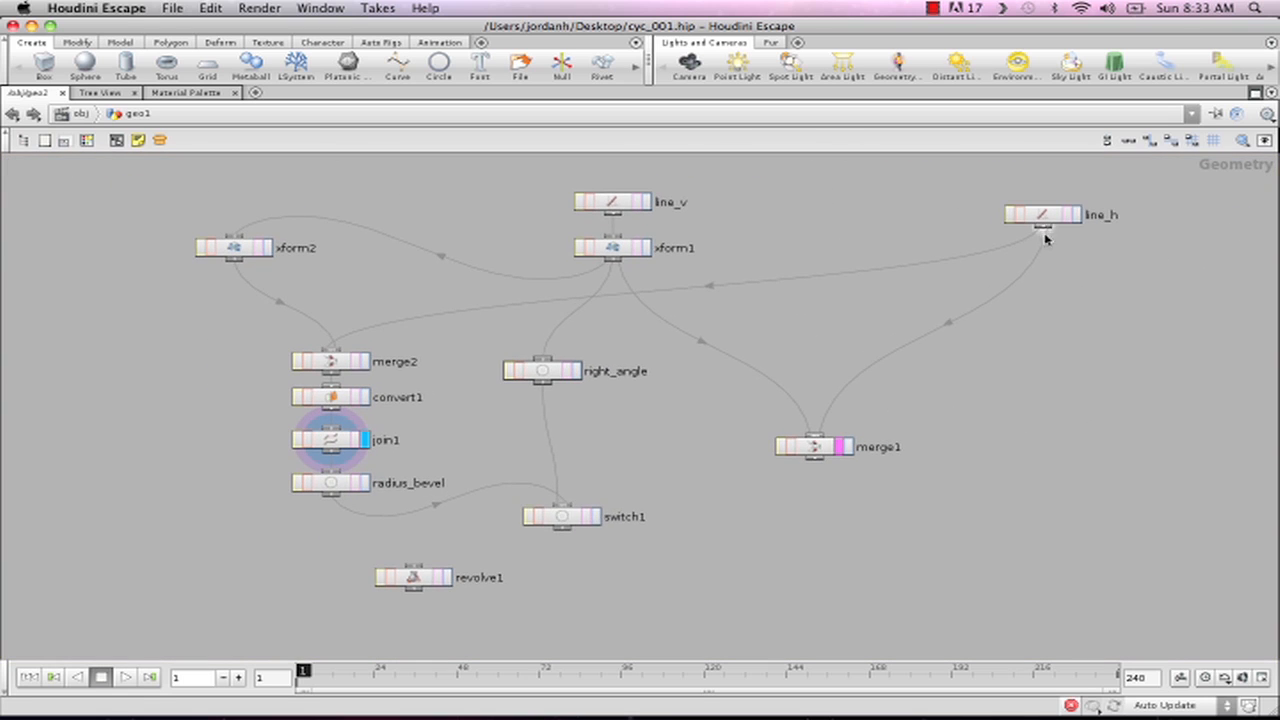
drag(1051, 223, 1024, 223)
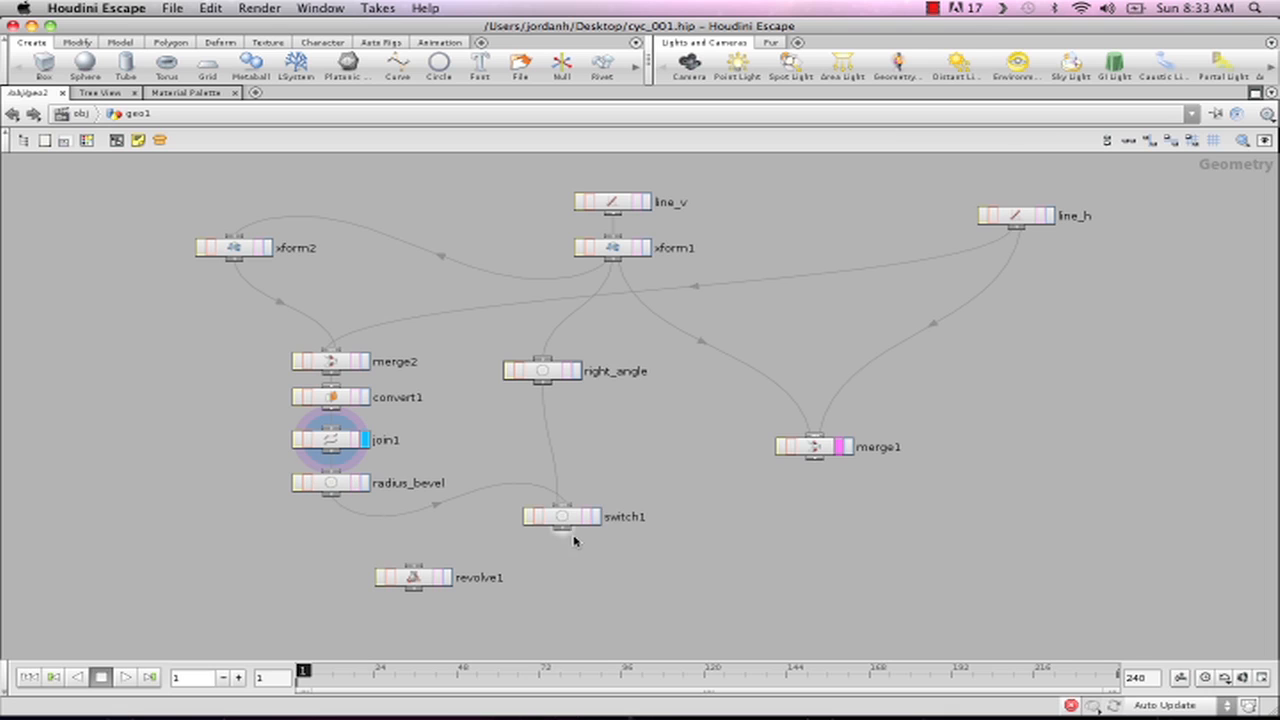
drag(545, 373, 566, 377)
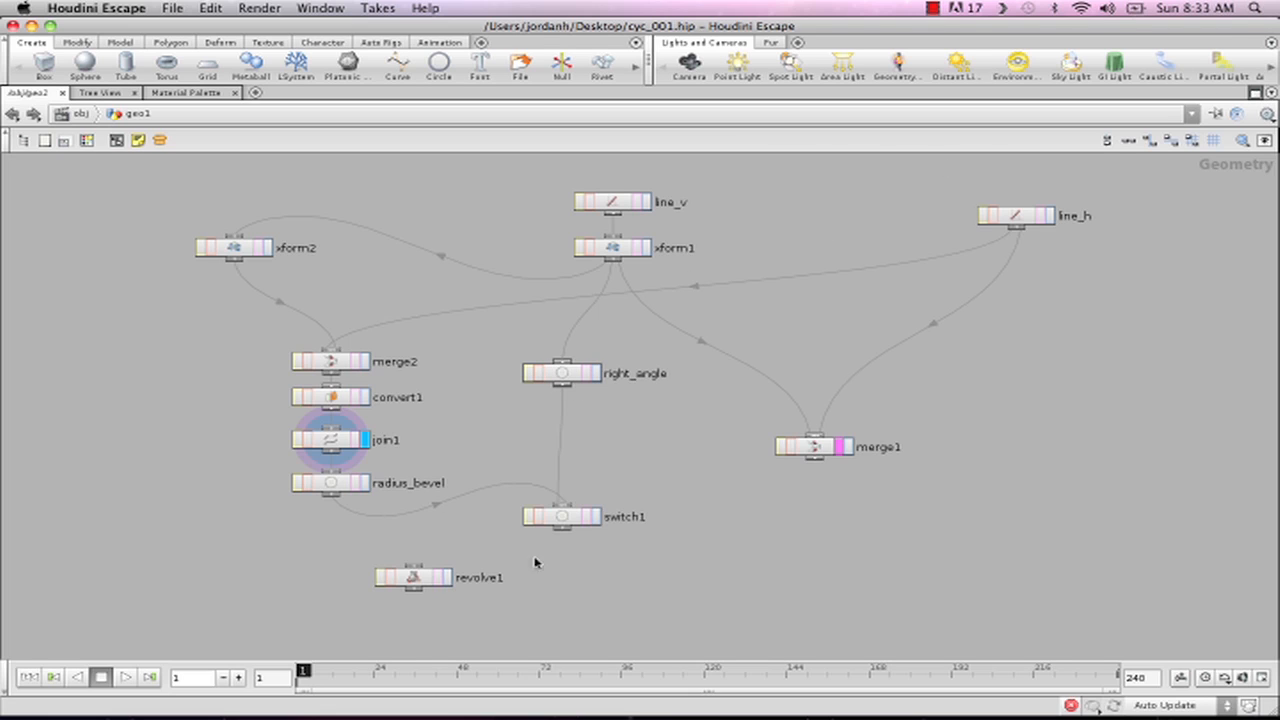
- Connect revolve1 directly beneath switch1, display its result, and restore the network editor to the multi-pane layout
drag(408, 588, 548, 573)
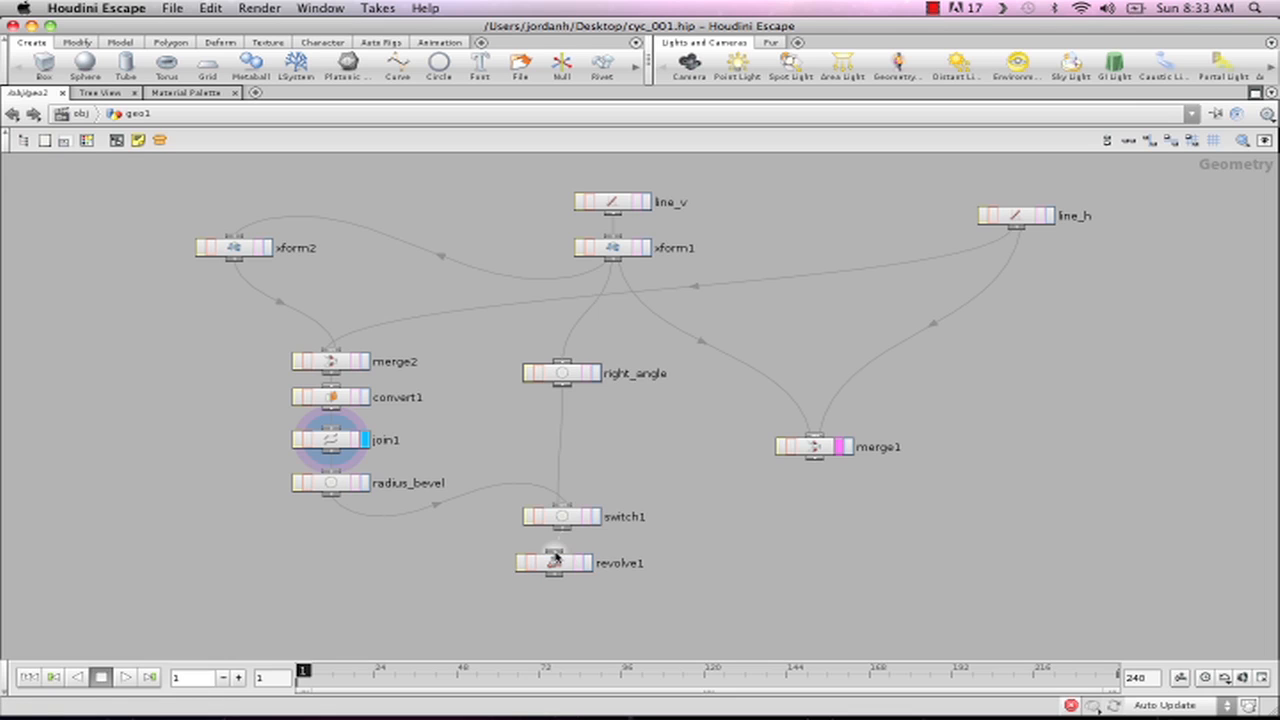
click(588, 563)
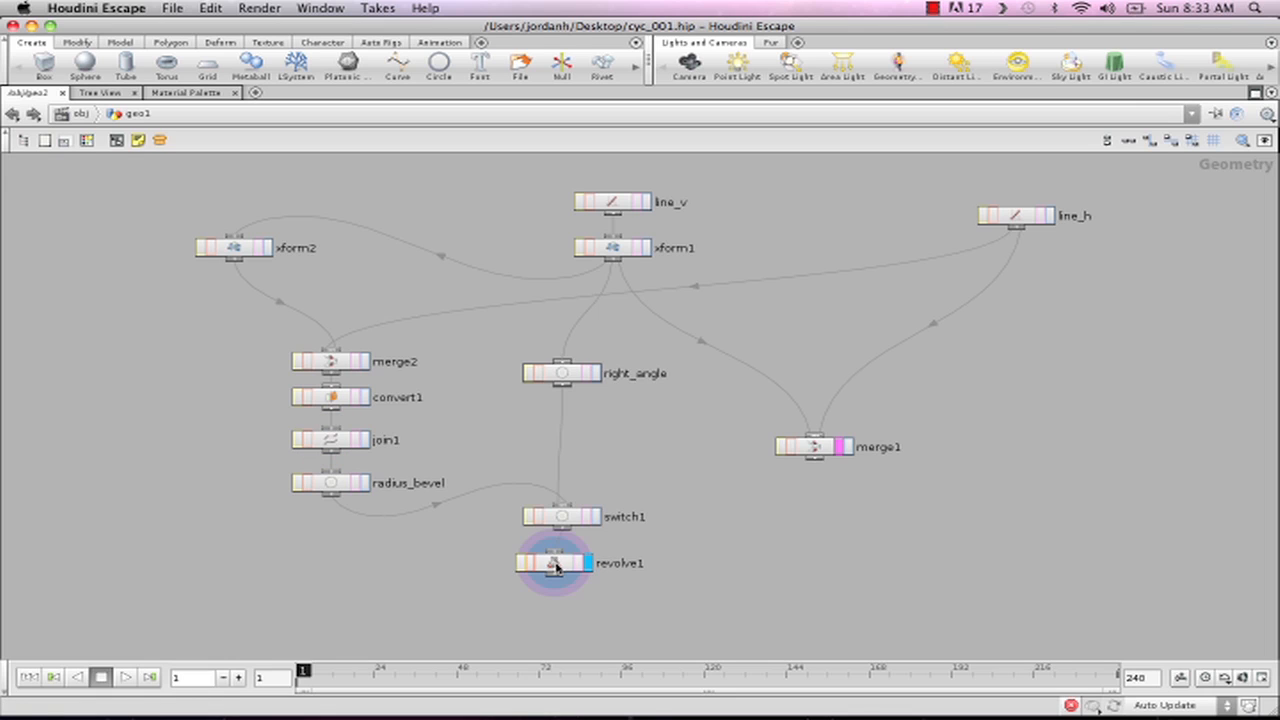
drag(555, 563, 563, 565)
click(1255, 93)
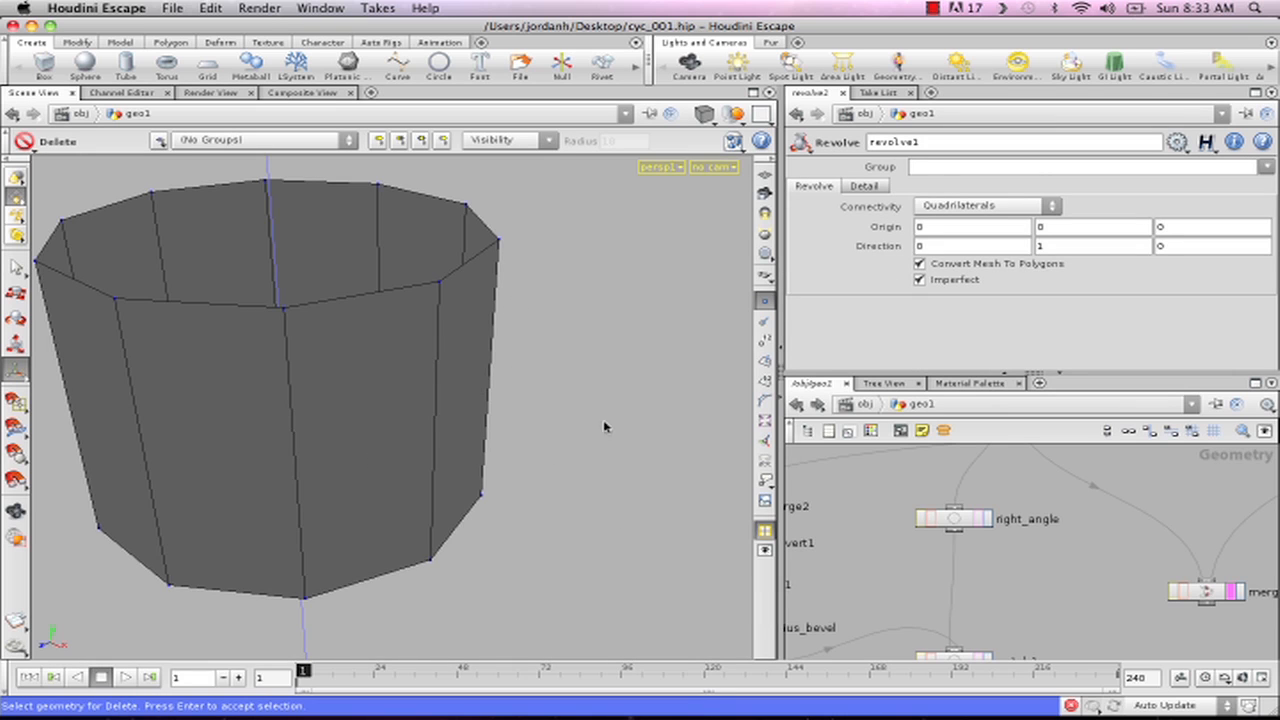
- Examine the revolved surface from several angles, and display switch1's output to check which profile it passes
key(Escape)
drag(300, 283, 472, 432)
alt+right_drag(472, 432, 437, 416)
click(434, 350)
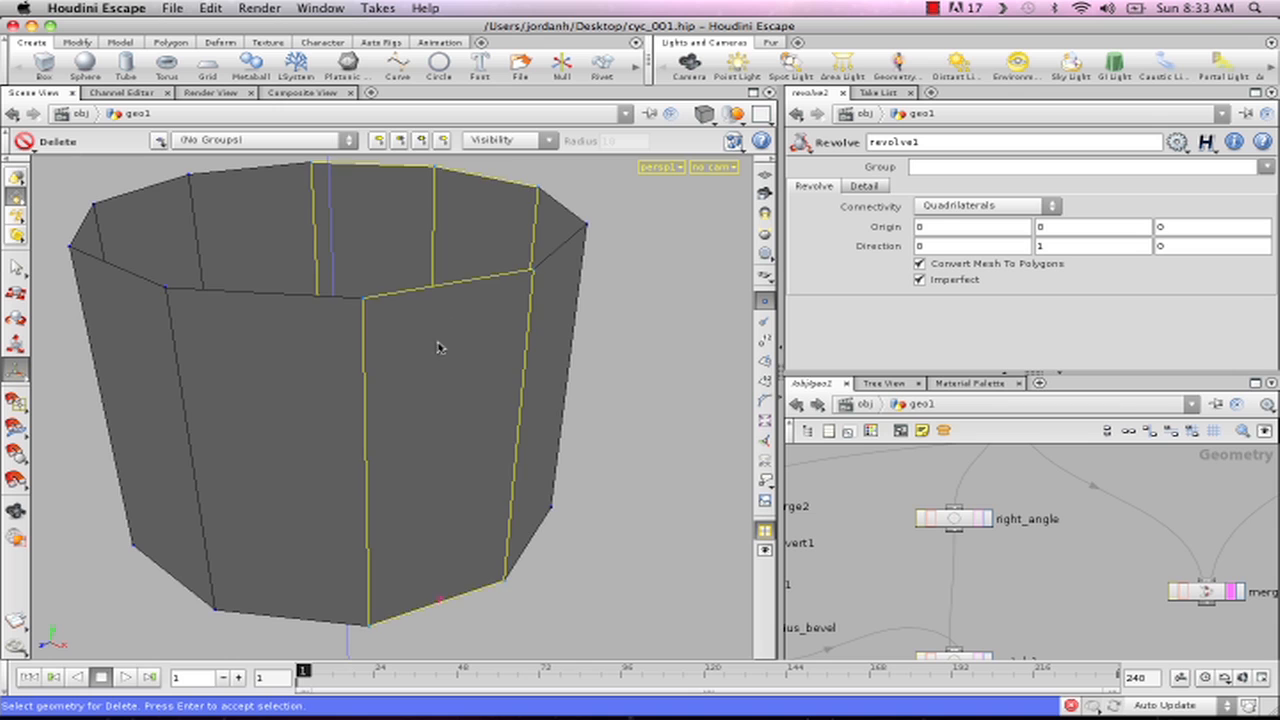
alt+middle_drag(400, 403, 441, 362)
alt+right_drag(441, 362, 340, 560)
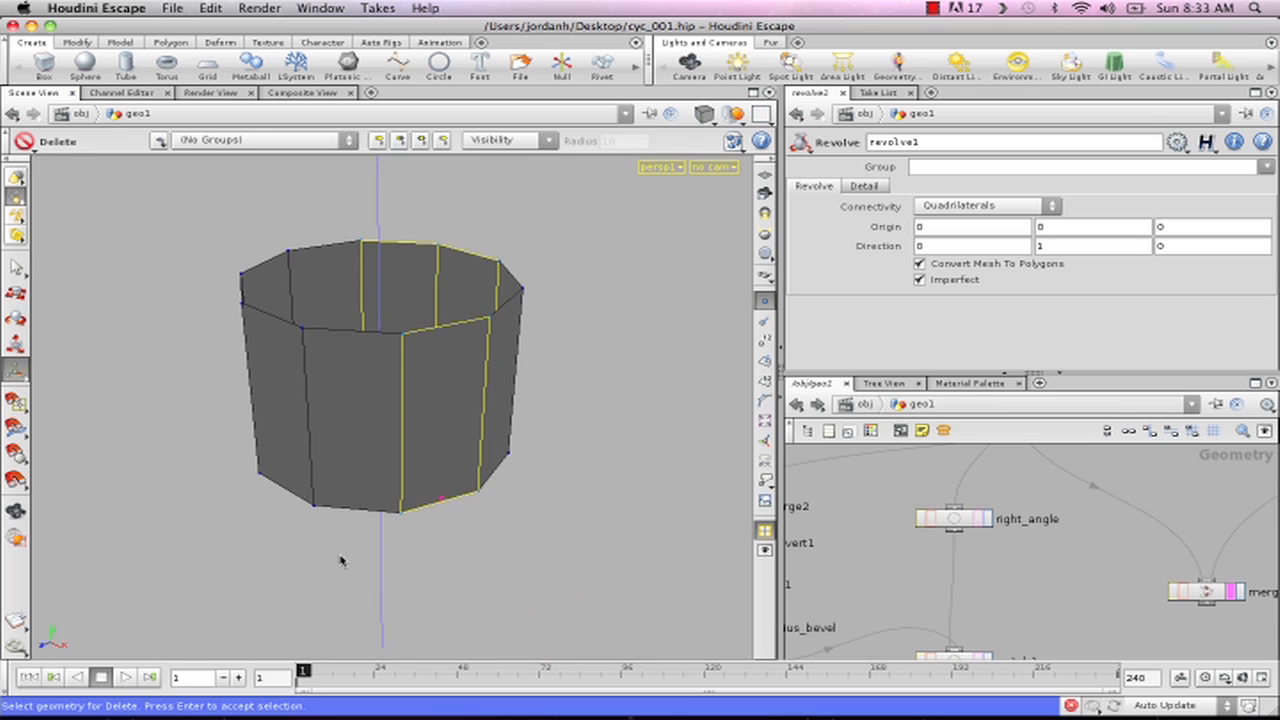
alt+drag(468, 612, 450, 580)
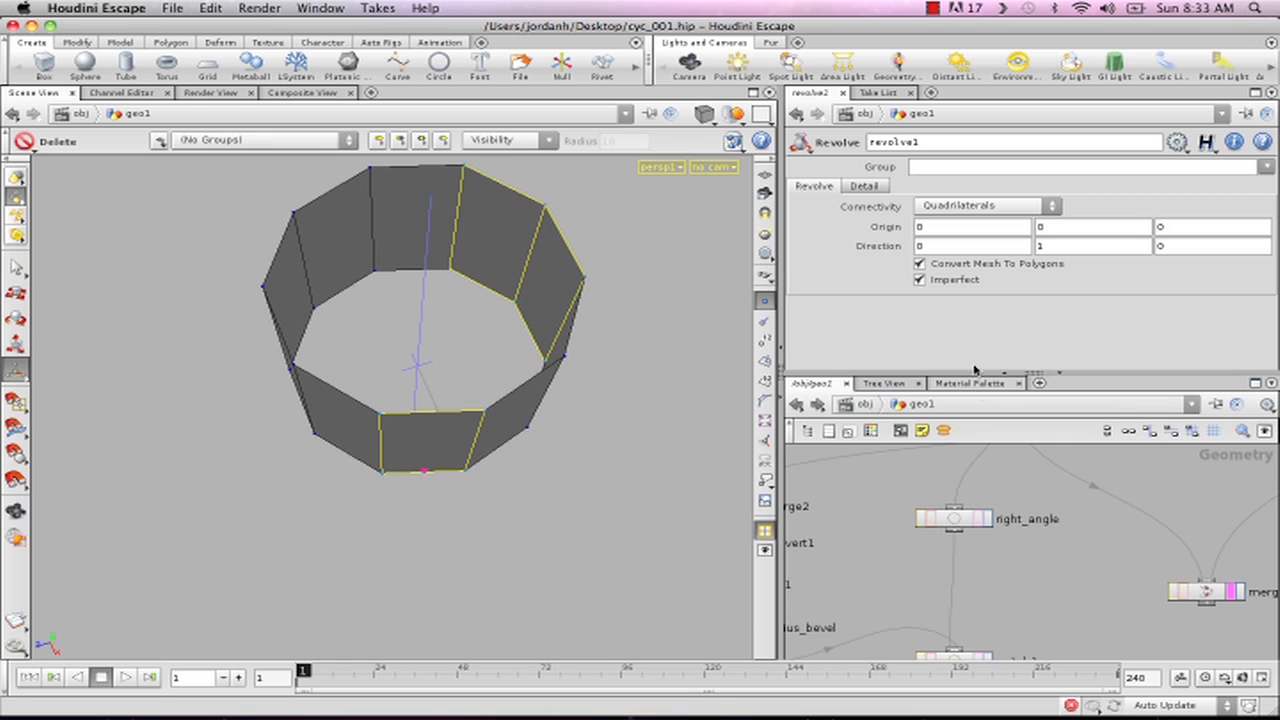
middle_drag(1110, 573, 1130, 518)
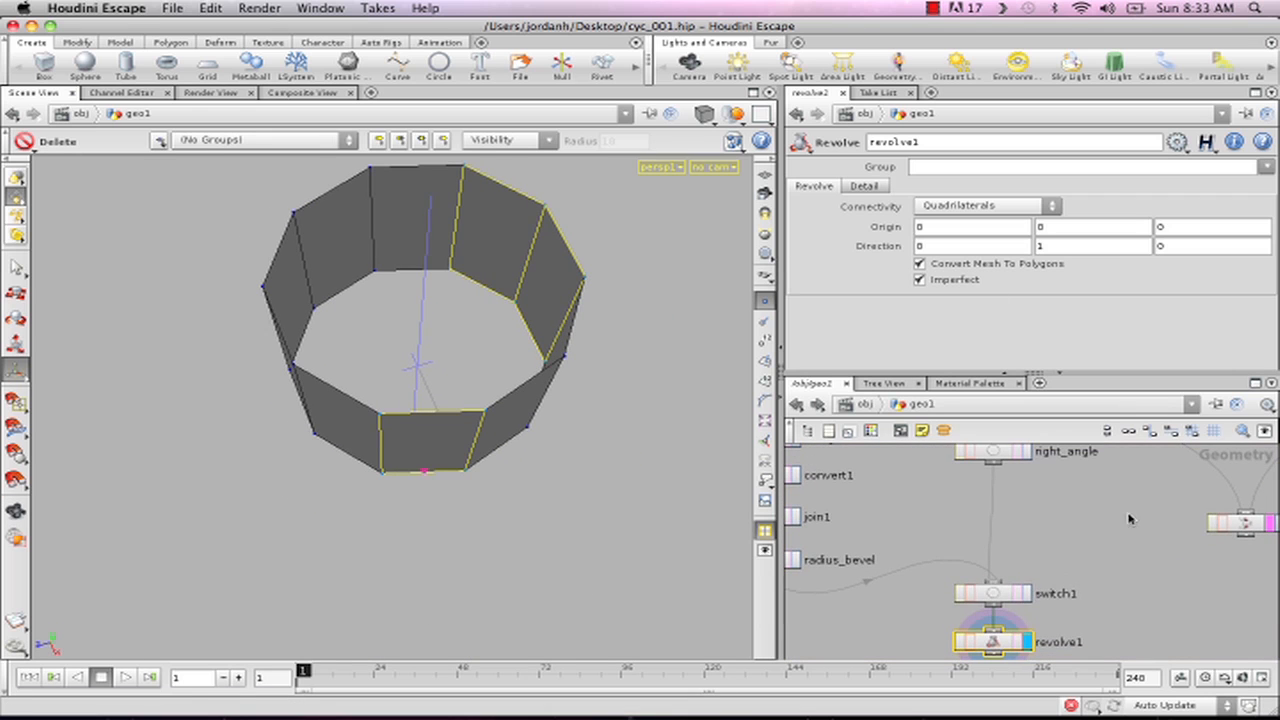
click(1027, 598)
click(1003, 594)
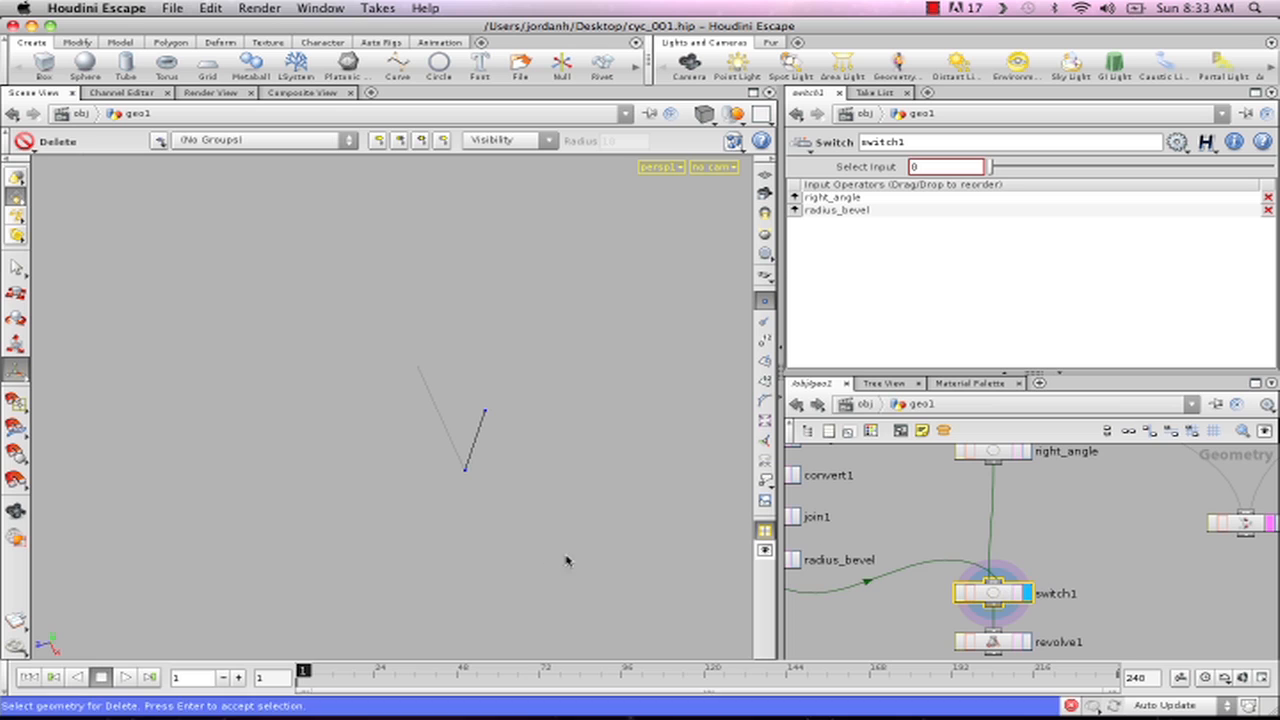
- Connect merge1's output to right_angle's input, and display revolve1 with its parameters
middle_drag(1111, 540, 1085, 547)
scroll(1085, 547, down, 5)
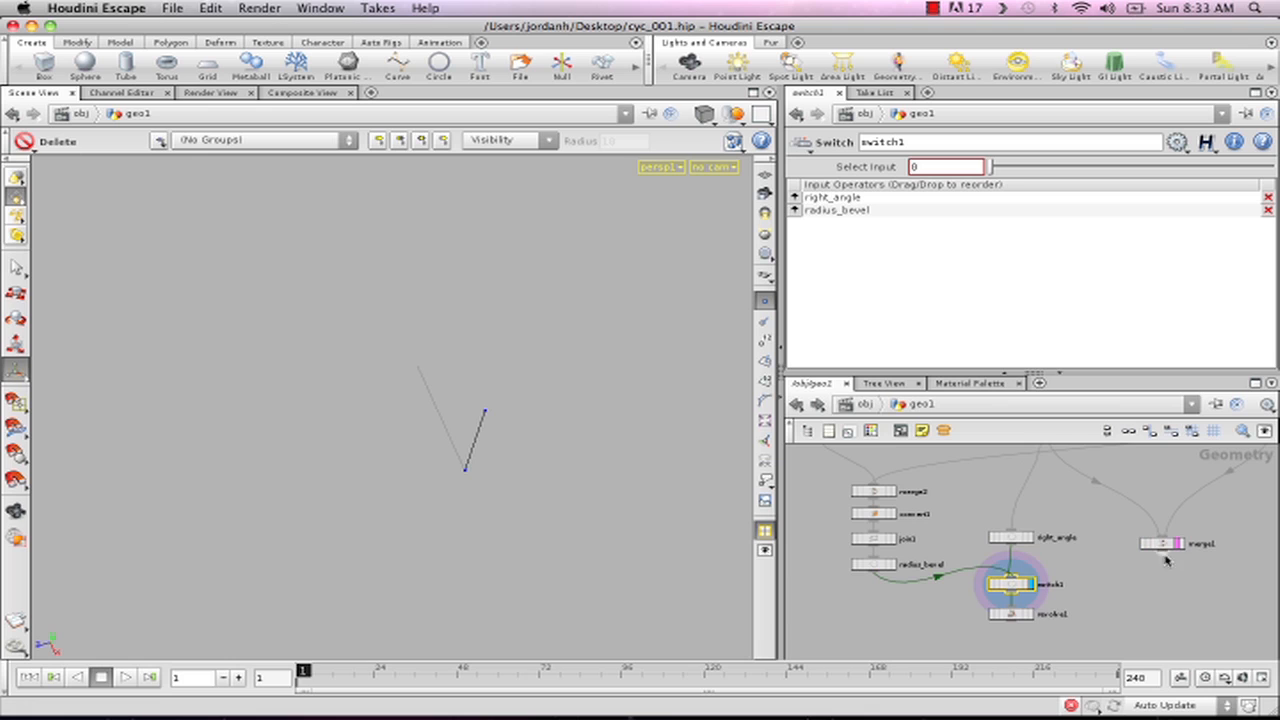
click(1011, 530)
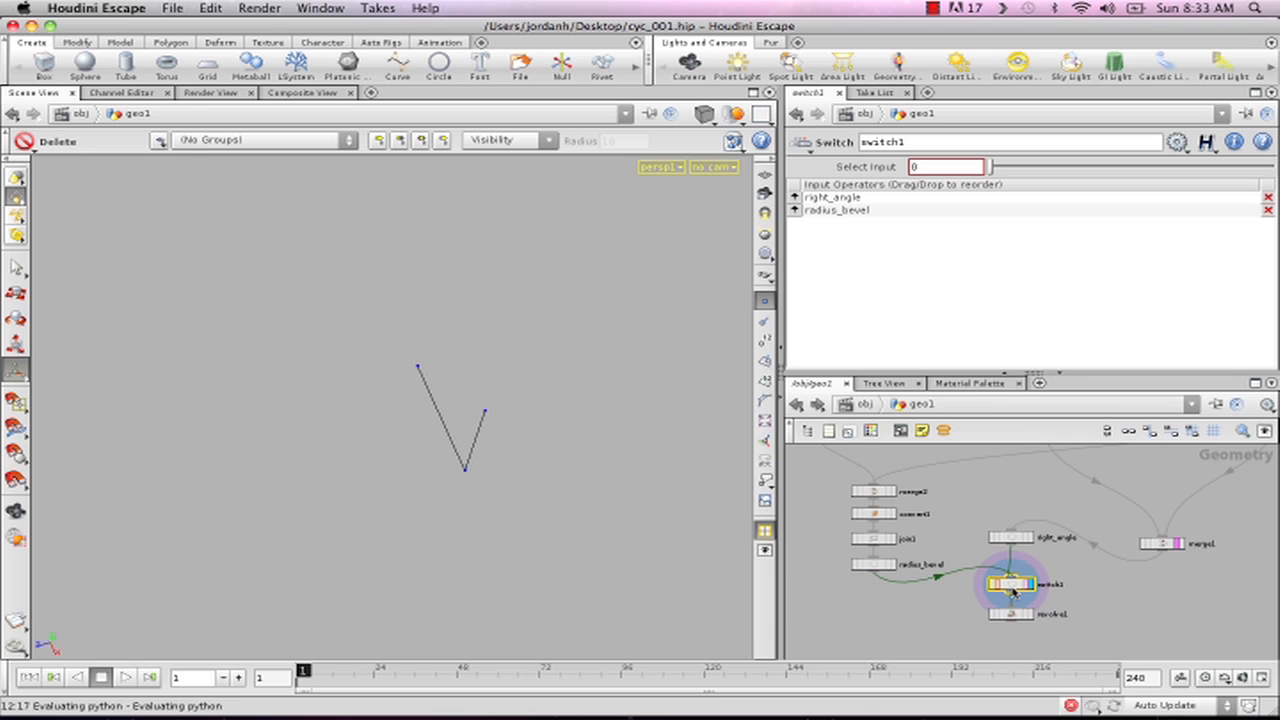
click(1031, 615)
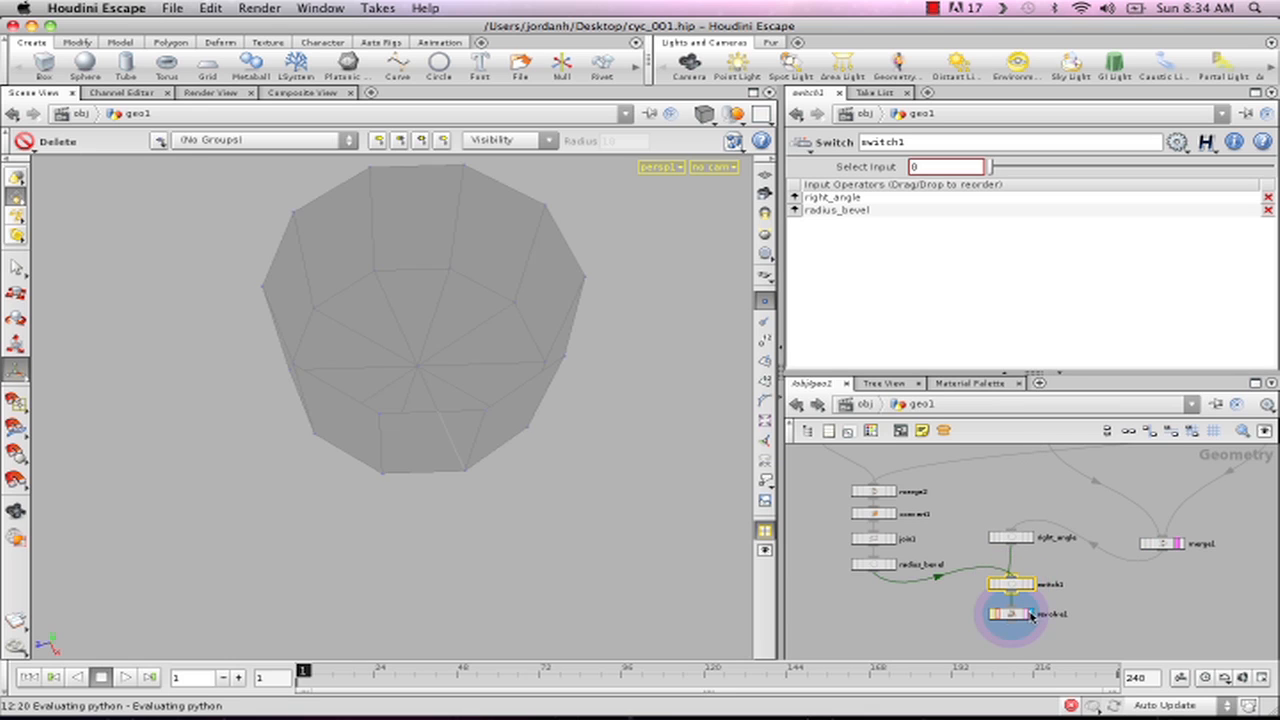
click(1020, 614)
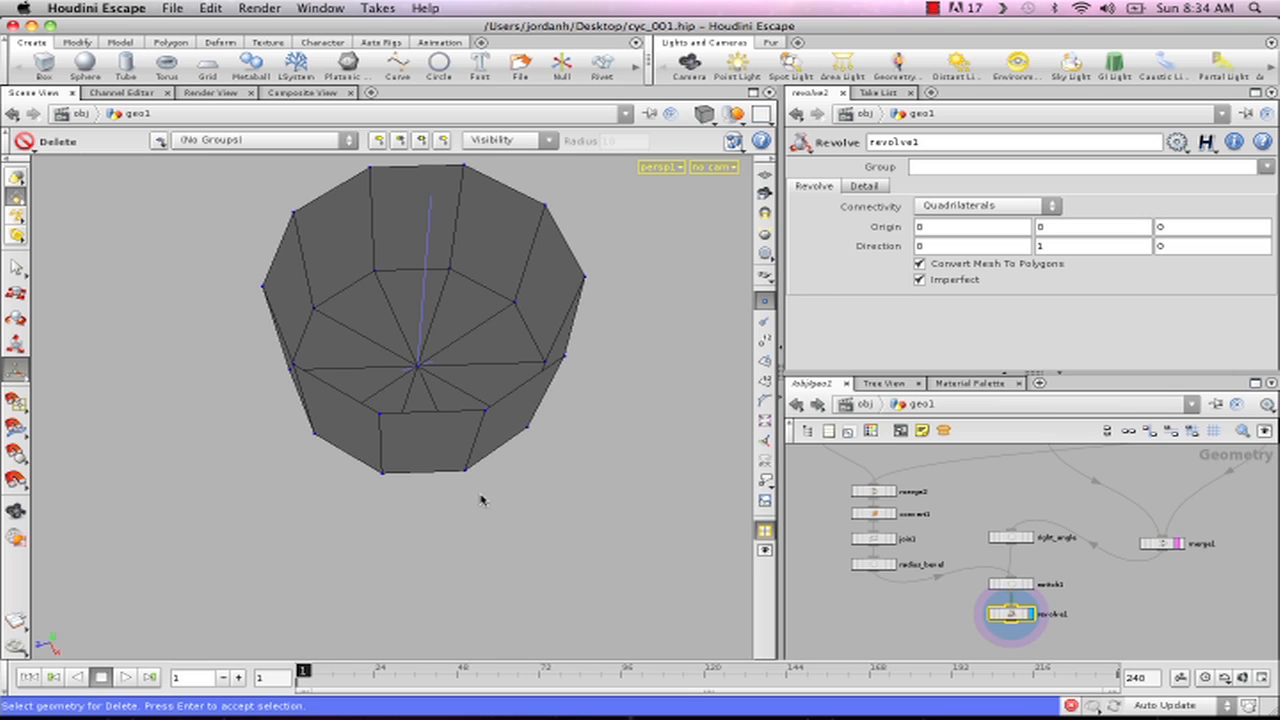
- Set switch1's Select Input to 1 and inspect the surface revolved from the radius_bevel profile
click(1010, 584)
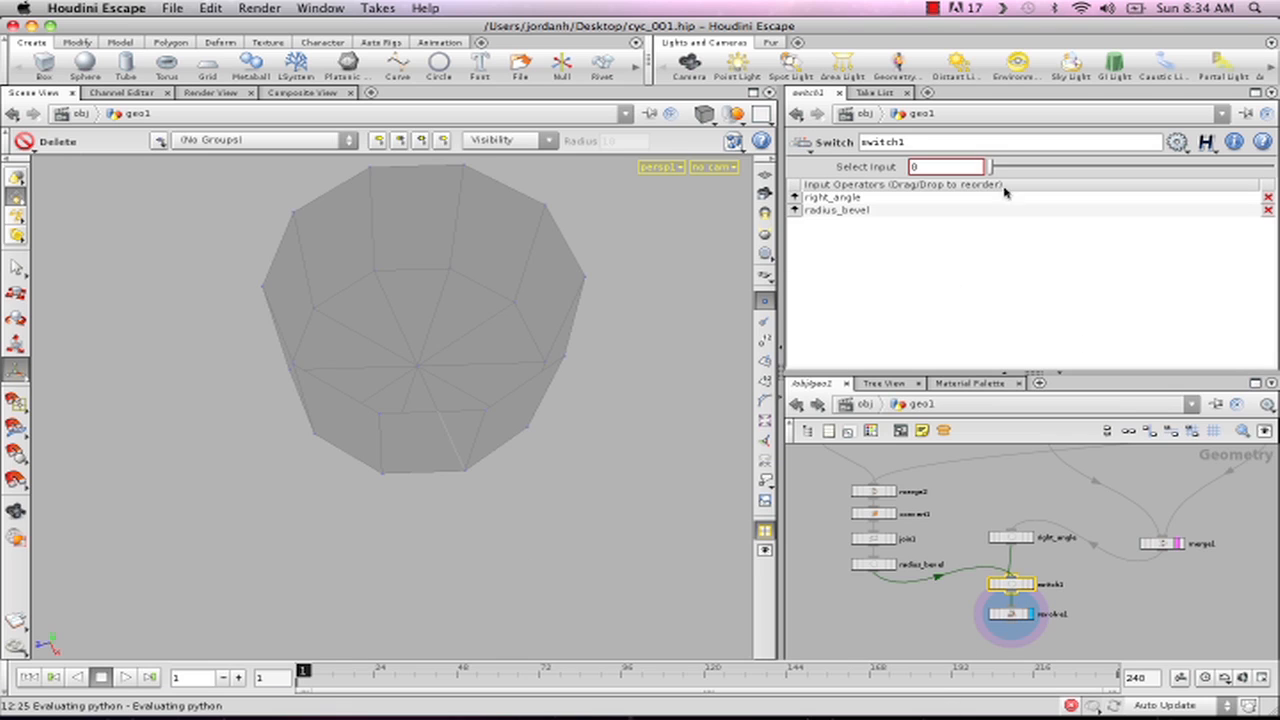
drag(988, 168, 1016, 168)
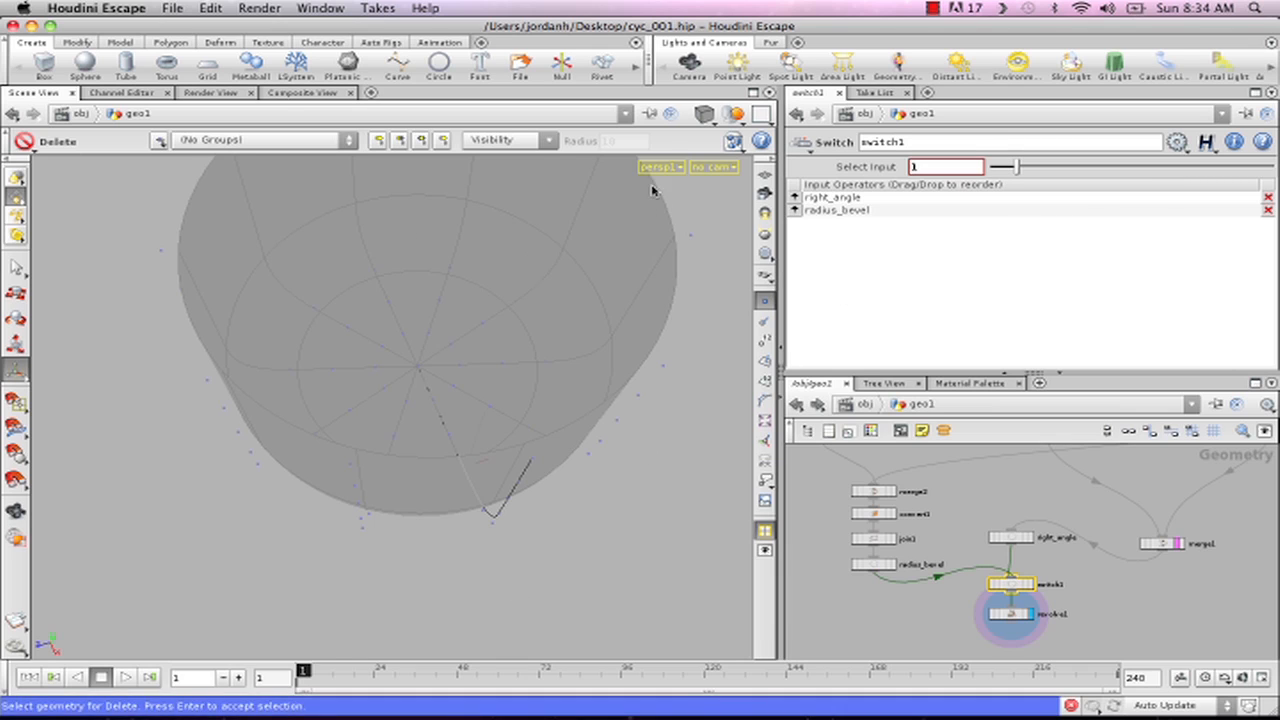
key(Escape)
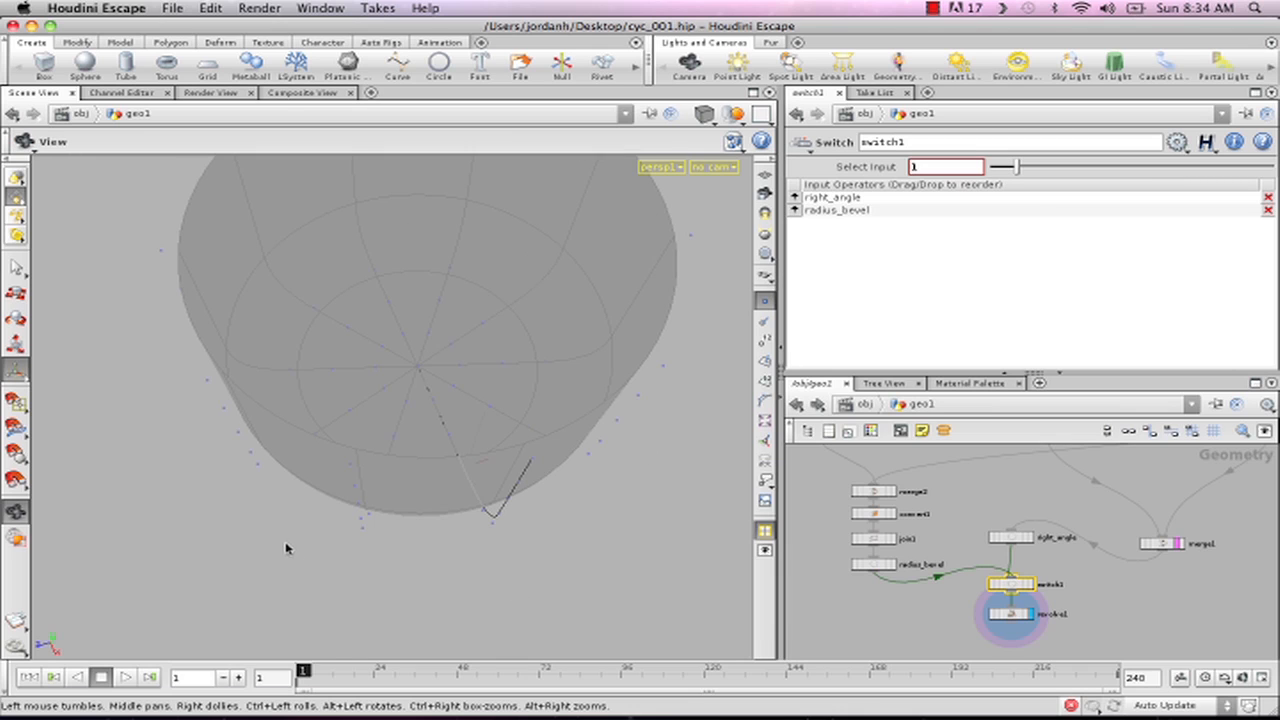
key(h)
drag(318, 495, 366, 463)
key(Delete)
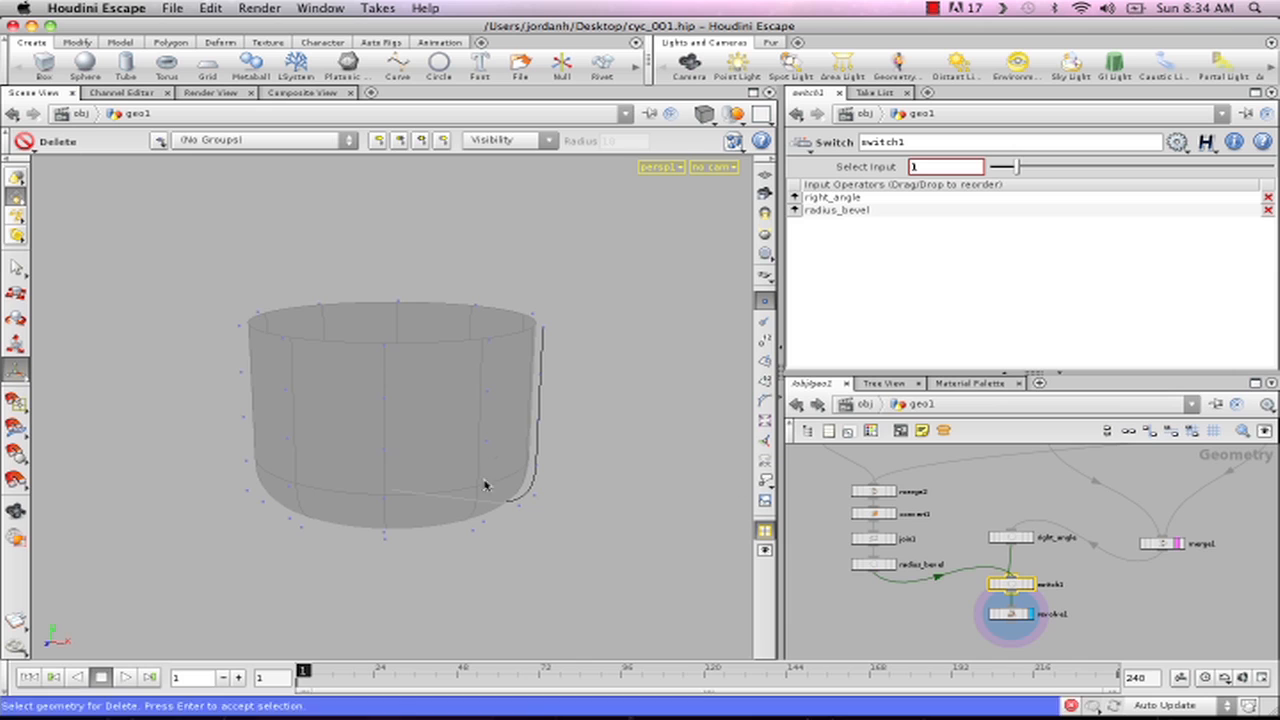
middle_drag(1007, 535, 971, 609)
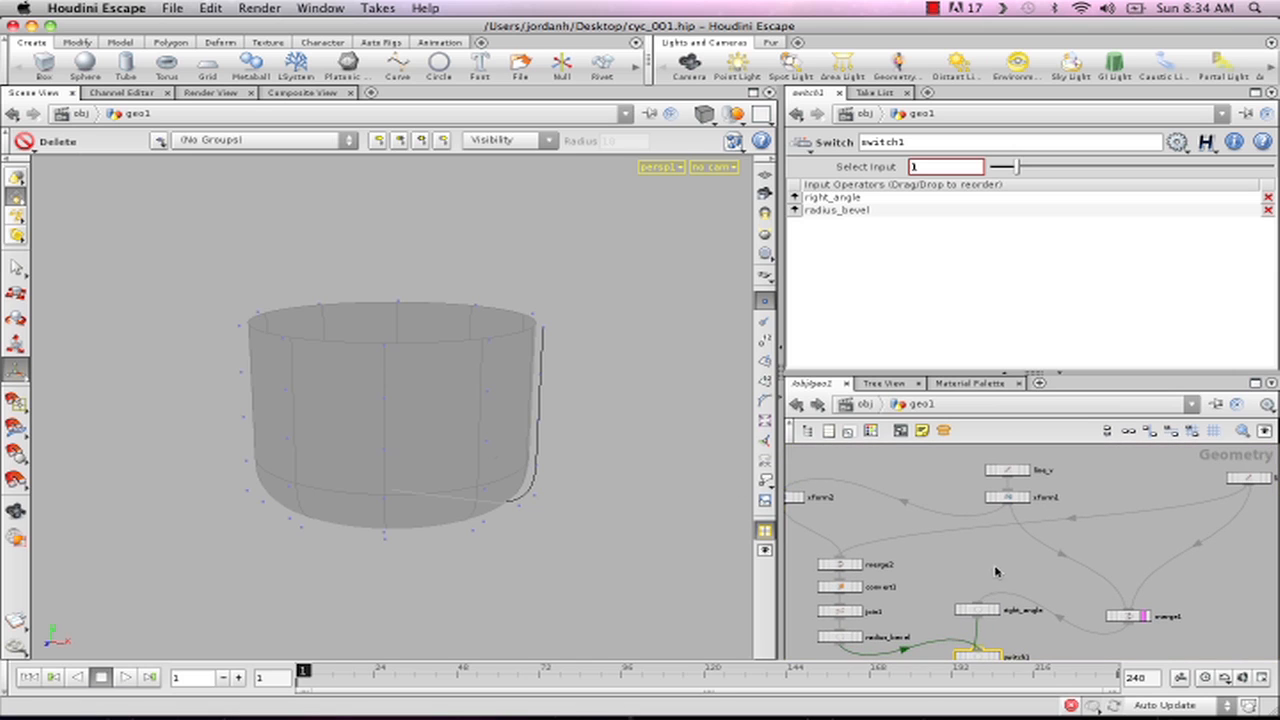
- Set line_v's Distance to 1 and adjust line_h's Distance to reshape the revolved profile
click(1010, 470)
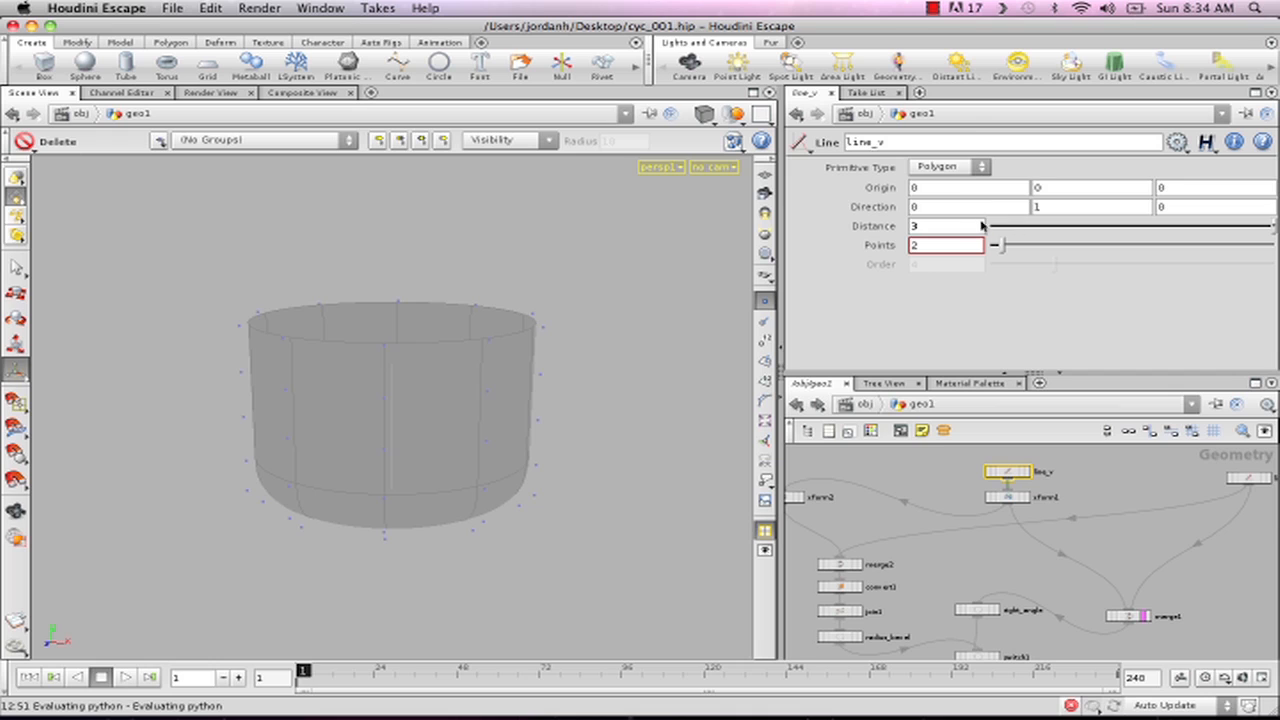
middle_drag(967, 226, 964, 165)
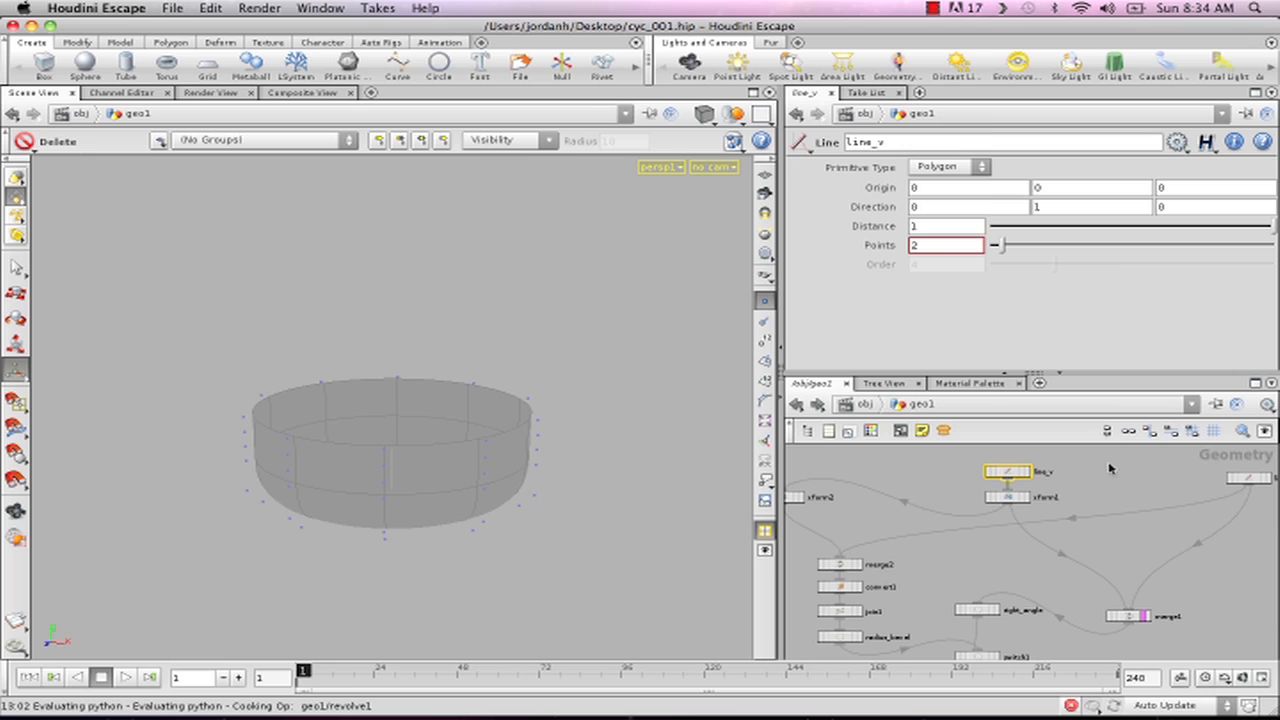
click(1262, 478)
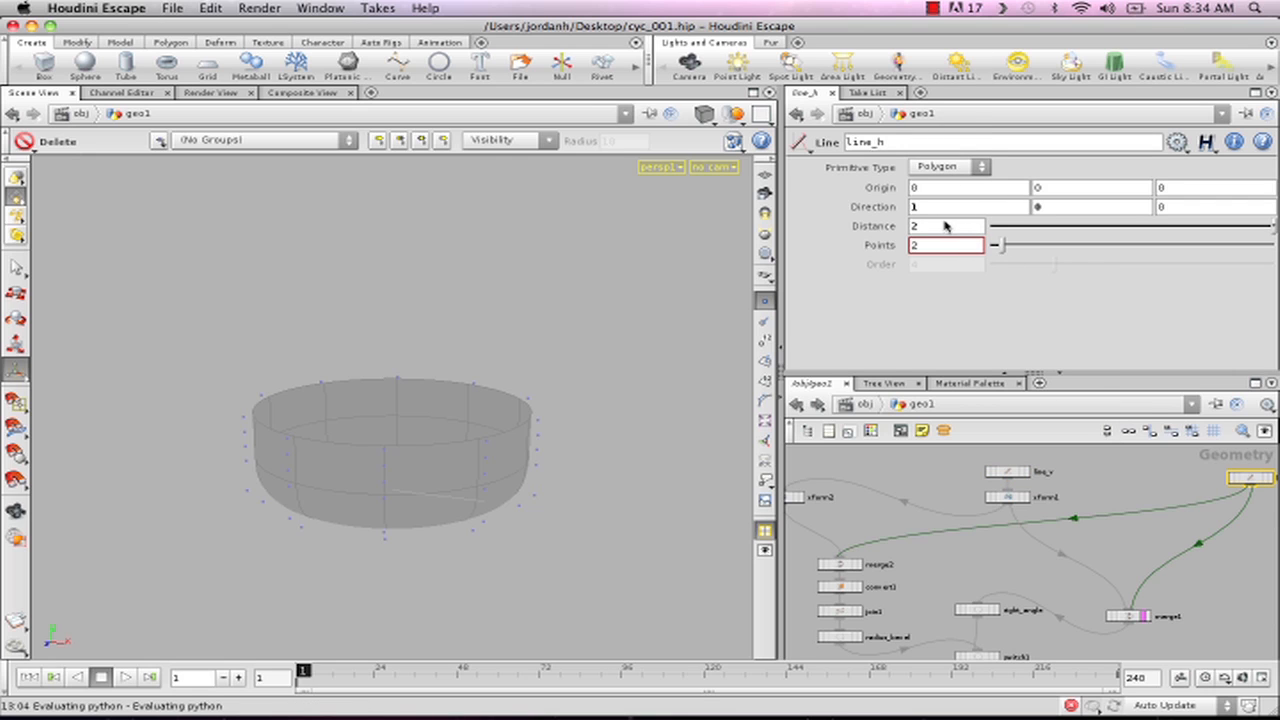
middle_drag(945, 226, 986, 197)
- Select revolve1, show the reference grid, and frame the whole revolved surface in the perspective view
click(956, 580)
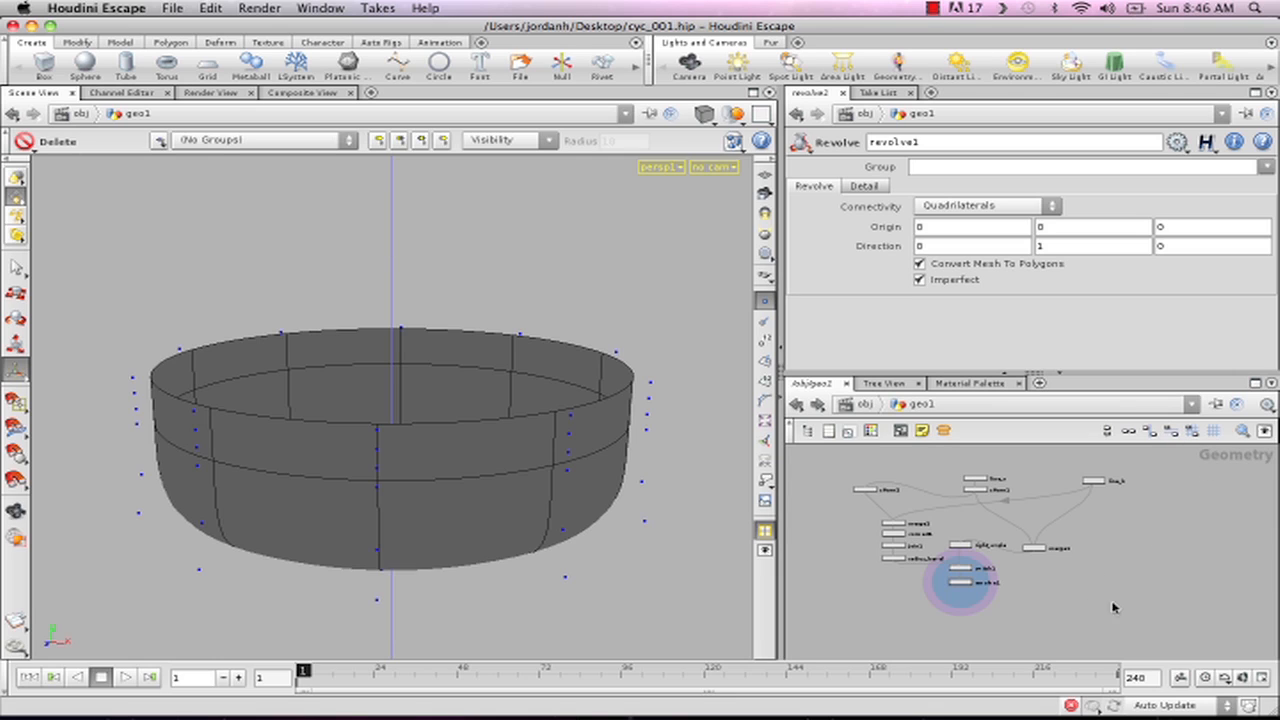
click(765, 175)
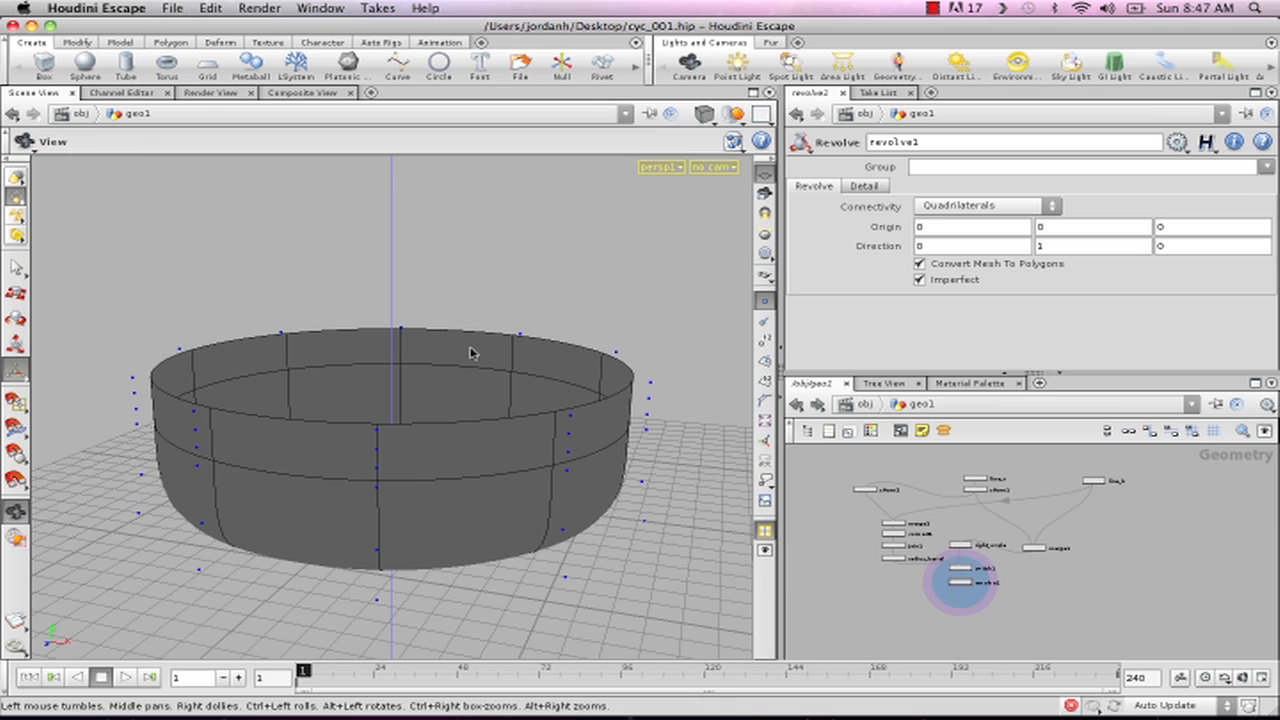
key(space+h)
right_drag(601, 402, 202, 431)
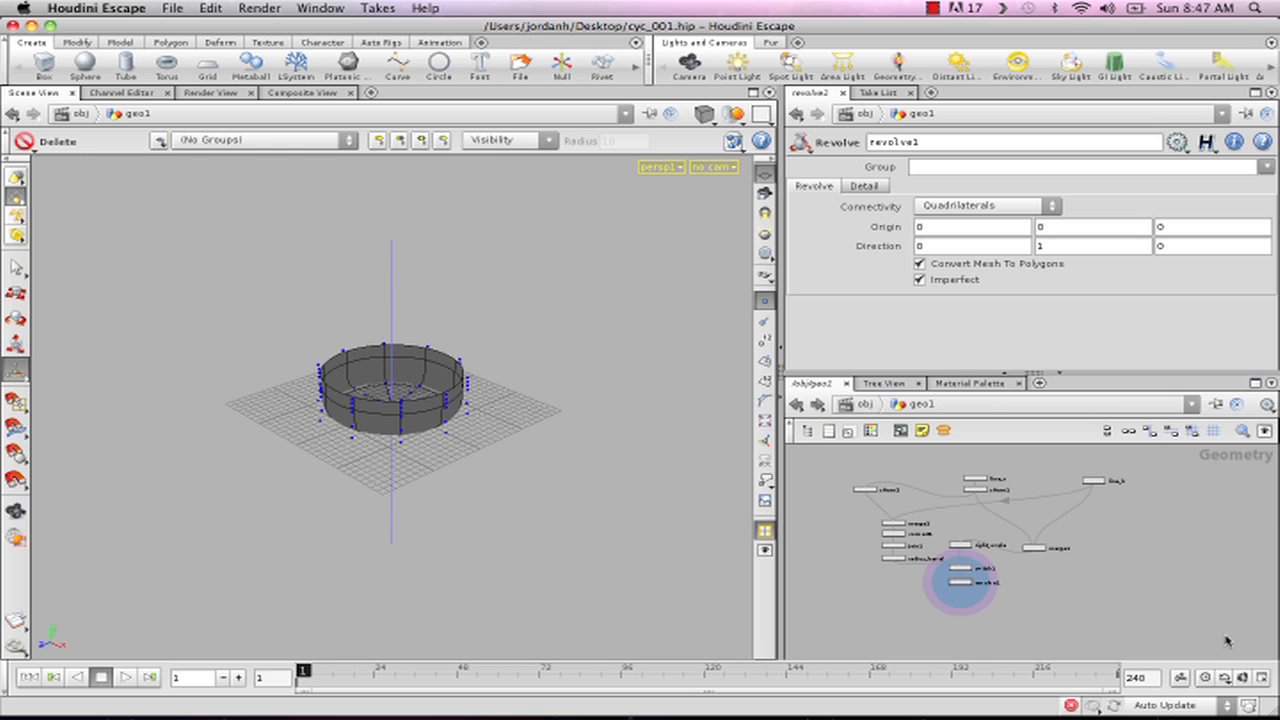
- Start a new Curve in the viewport and set its Primitive Type to NURBS
key(Tab)
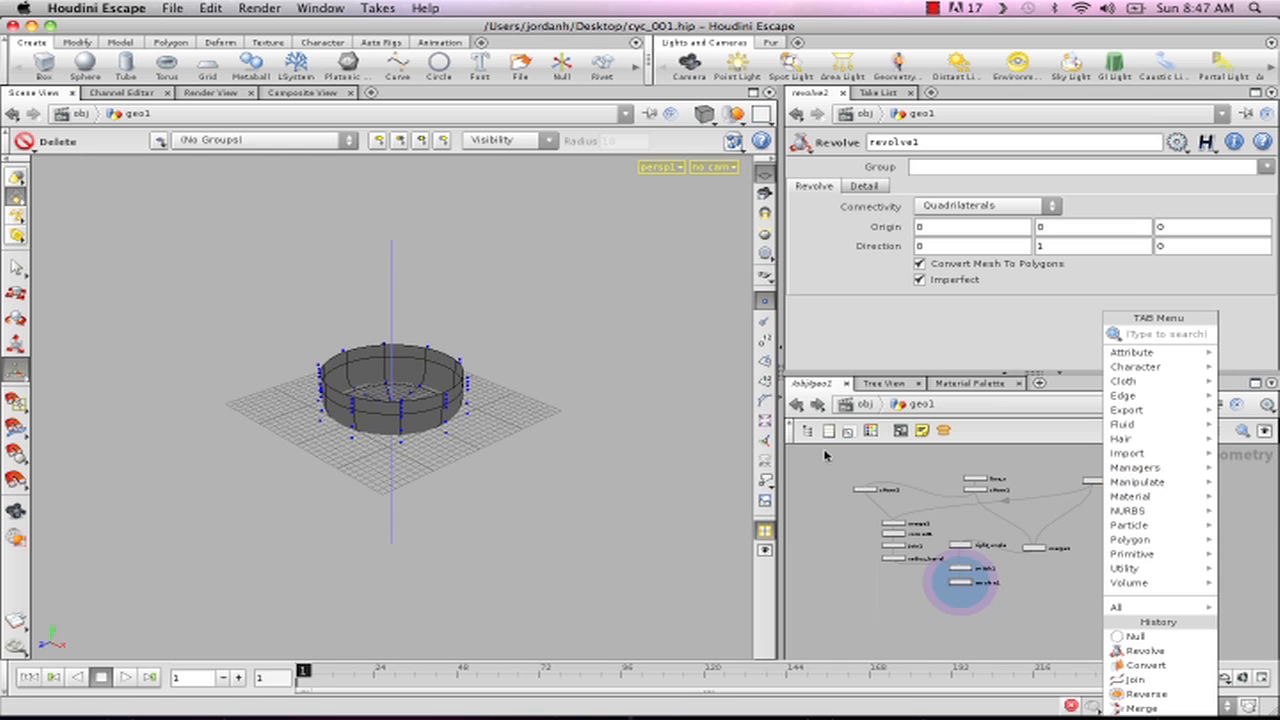
click(440, 227)
key(c)
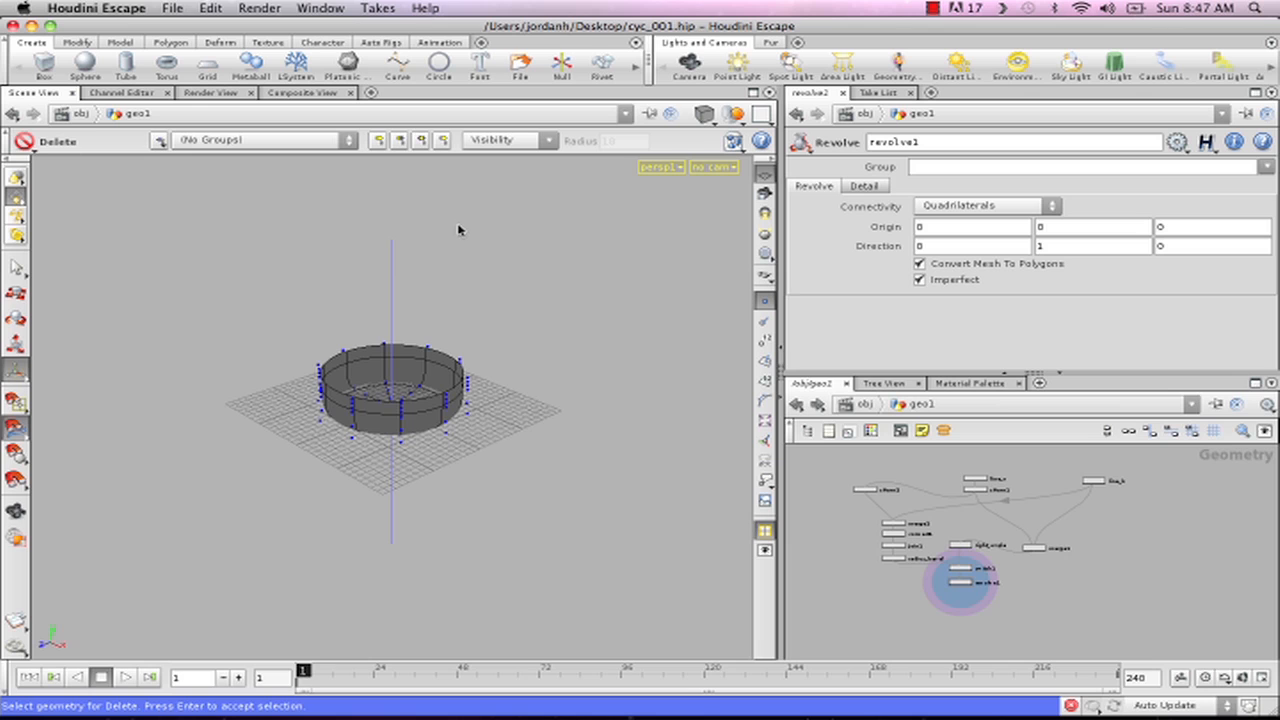
key(Tab)
text(c)
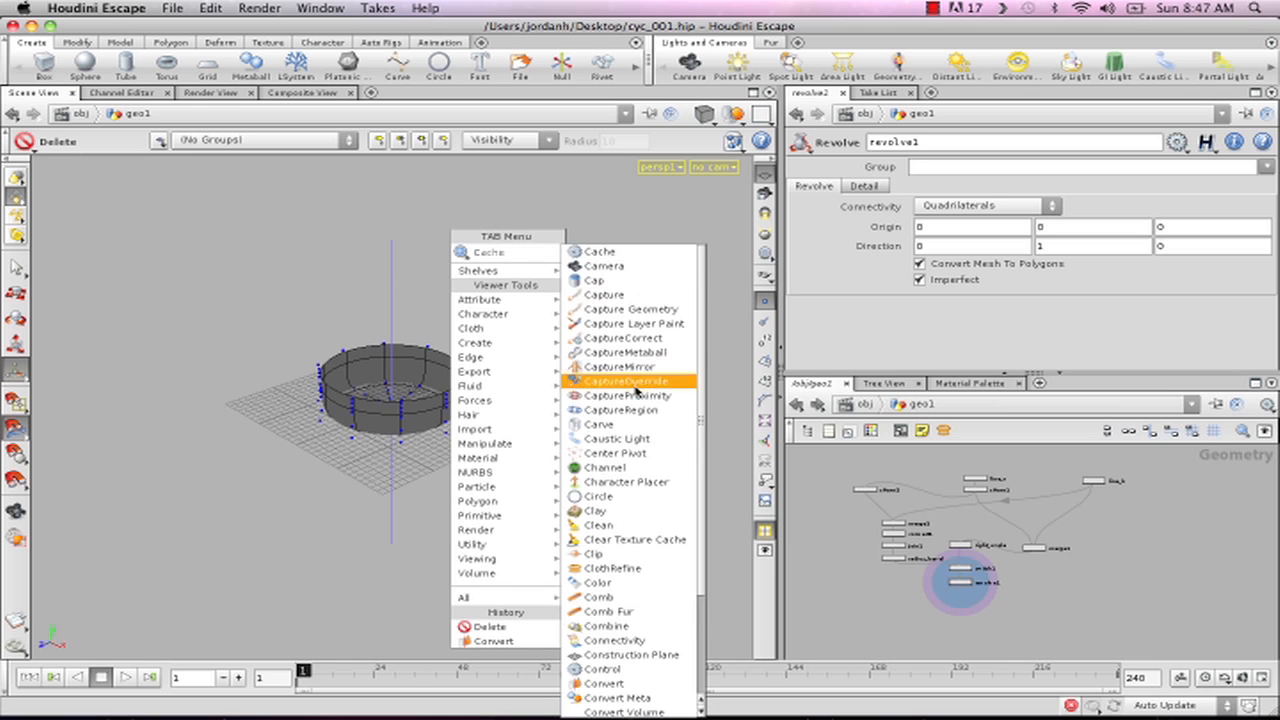
text(urve)
click(632, 254)
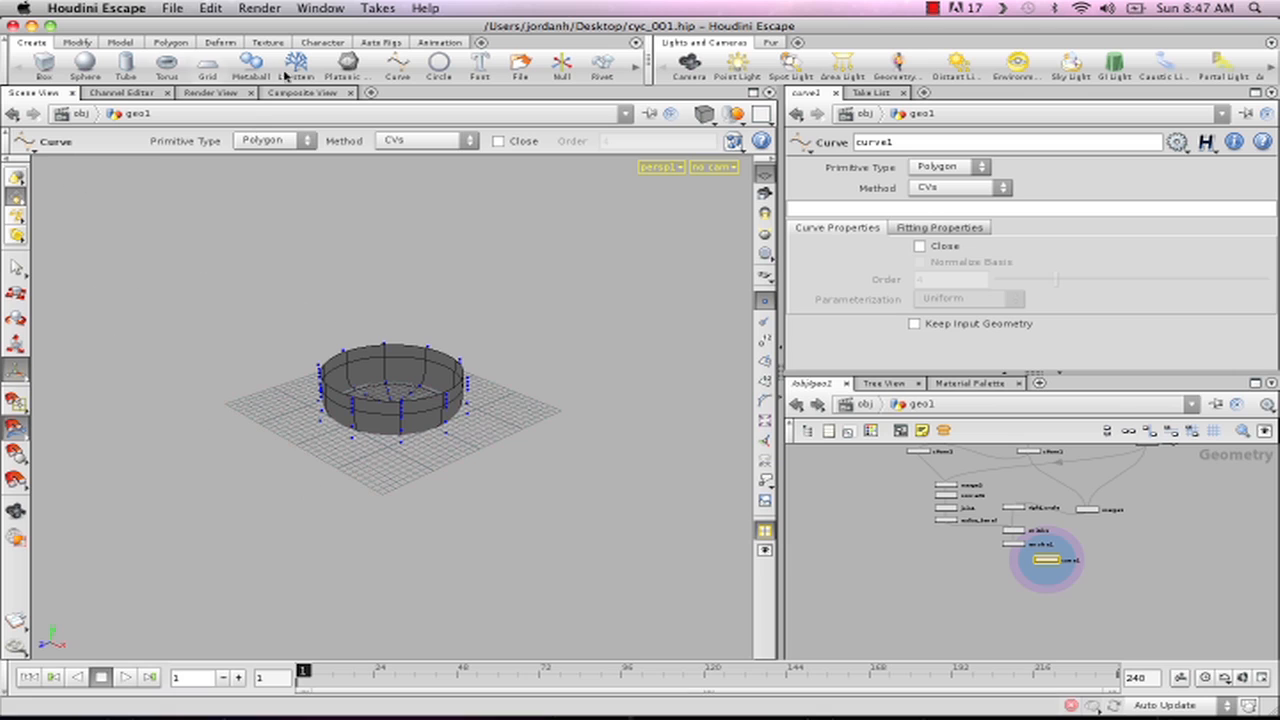
click(274, 141)
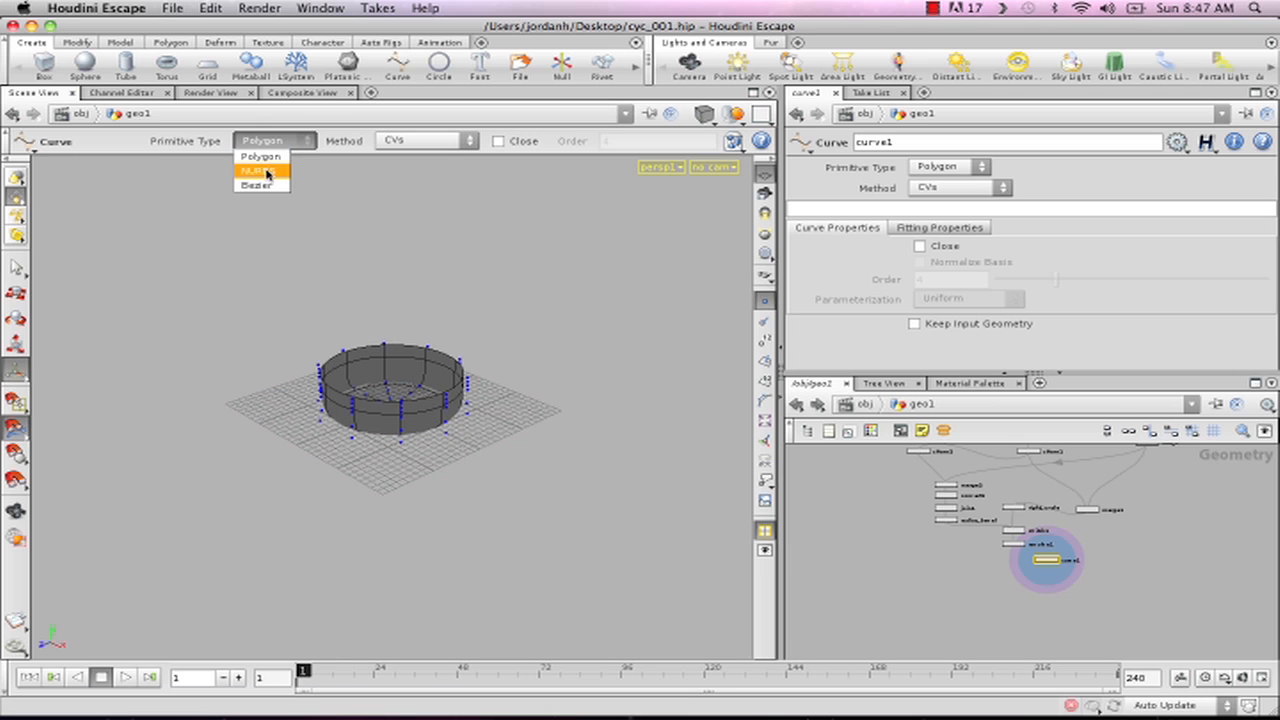
click(264, 169)
- Draw a six-point open NURBS curve sweeping around behind and beside the revolved surface
click(409, 268)
click(148, 320)
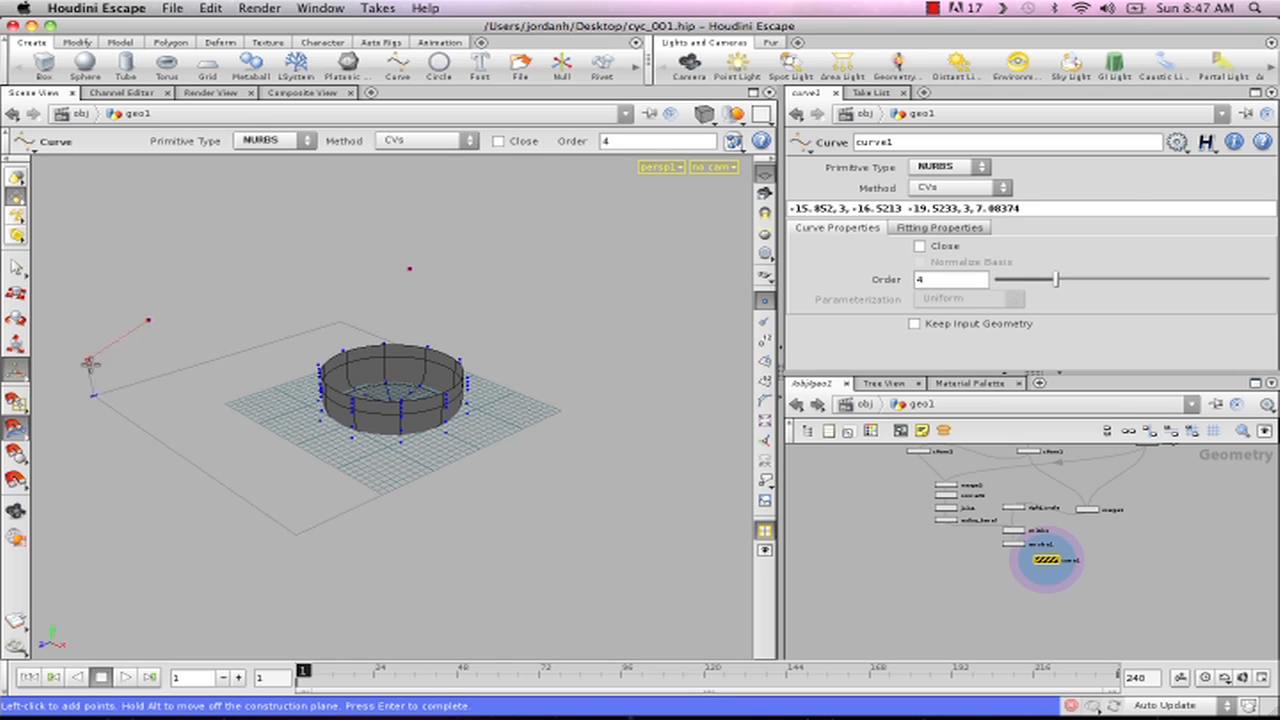
click(222, 335)
click(478, 296)
click(558, 320)
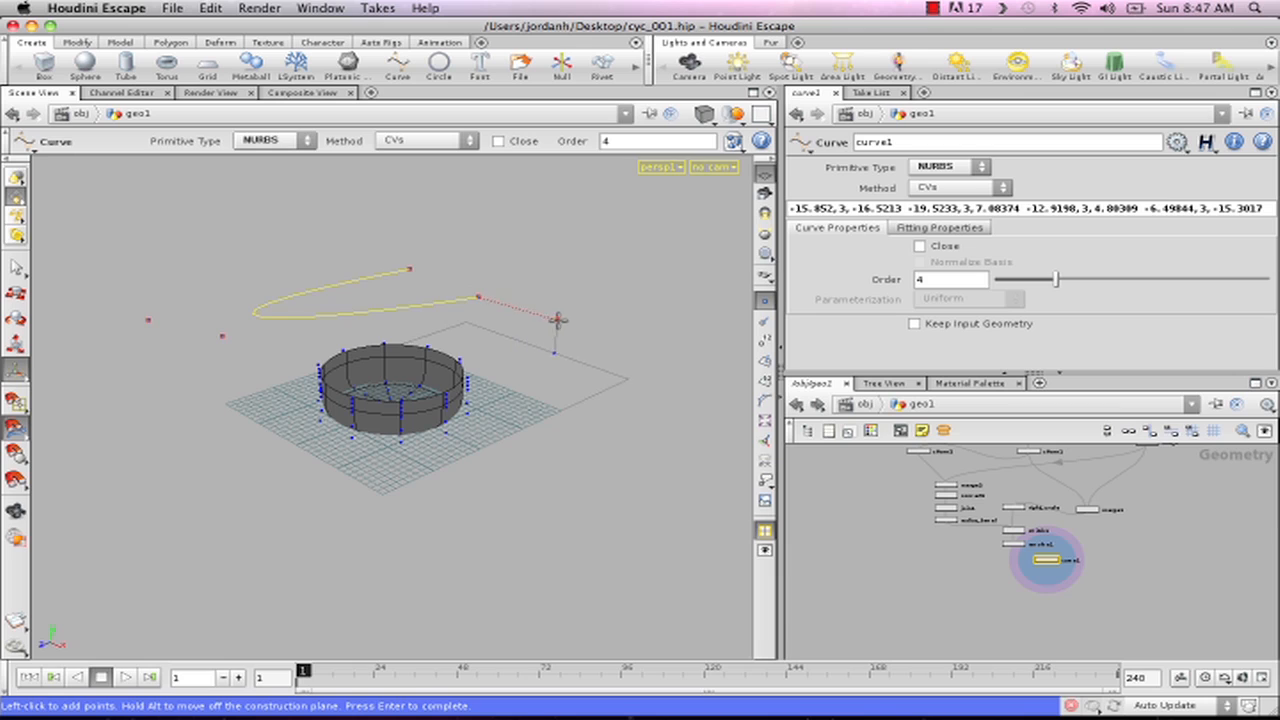
click(610, 387)
key(Return)
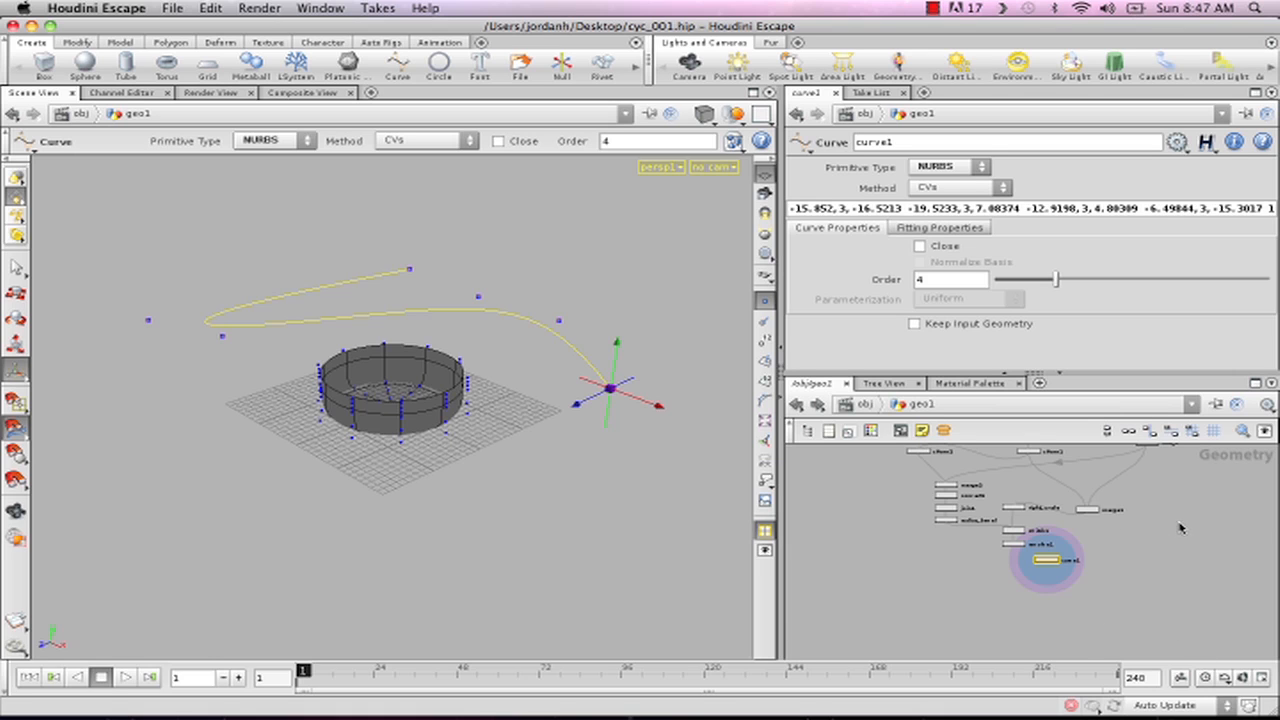
- Move curve1 to the empty area beyond line_h in the network and place a Sweep node below it
middle_drag(1166, 527, 1063, 569)
right_drag(1185, 577, 1212, 577)
drag(922, 613, 922, 609)
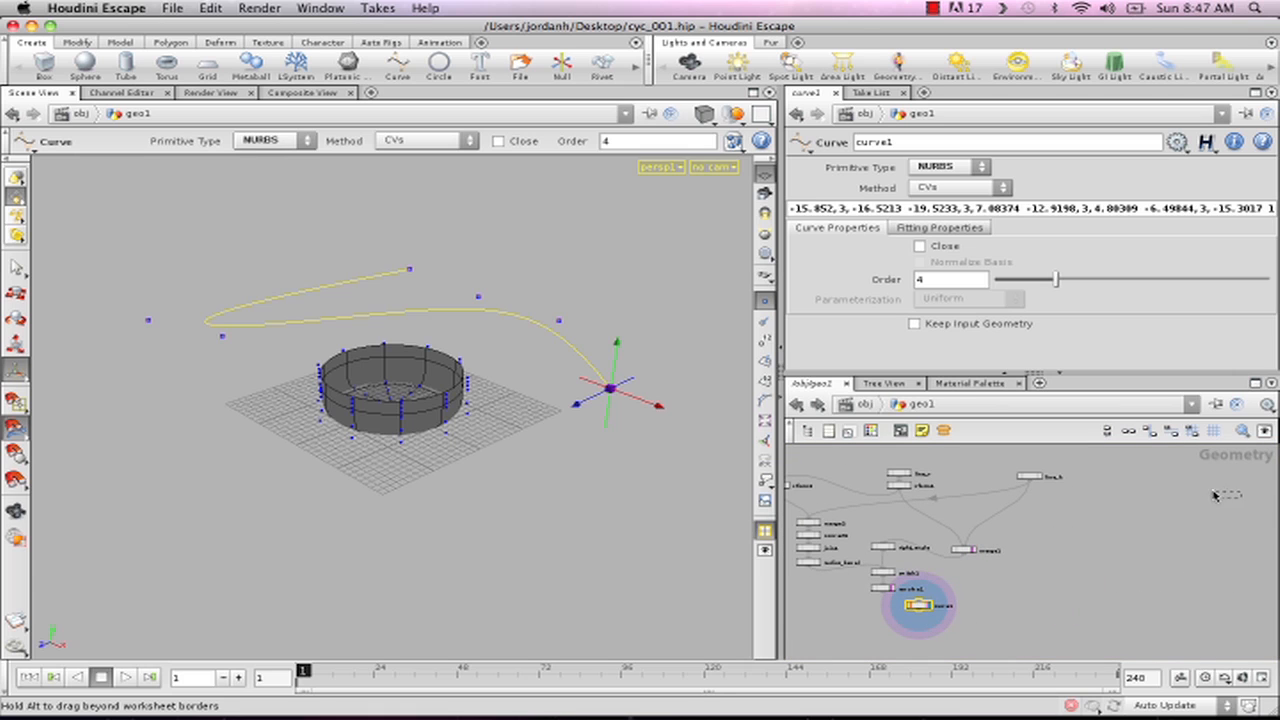
drag(1216, 503, 1217, 503)
key(Tab)
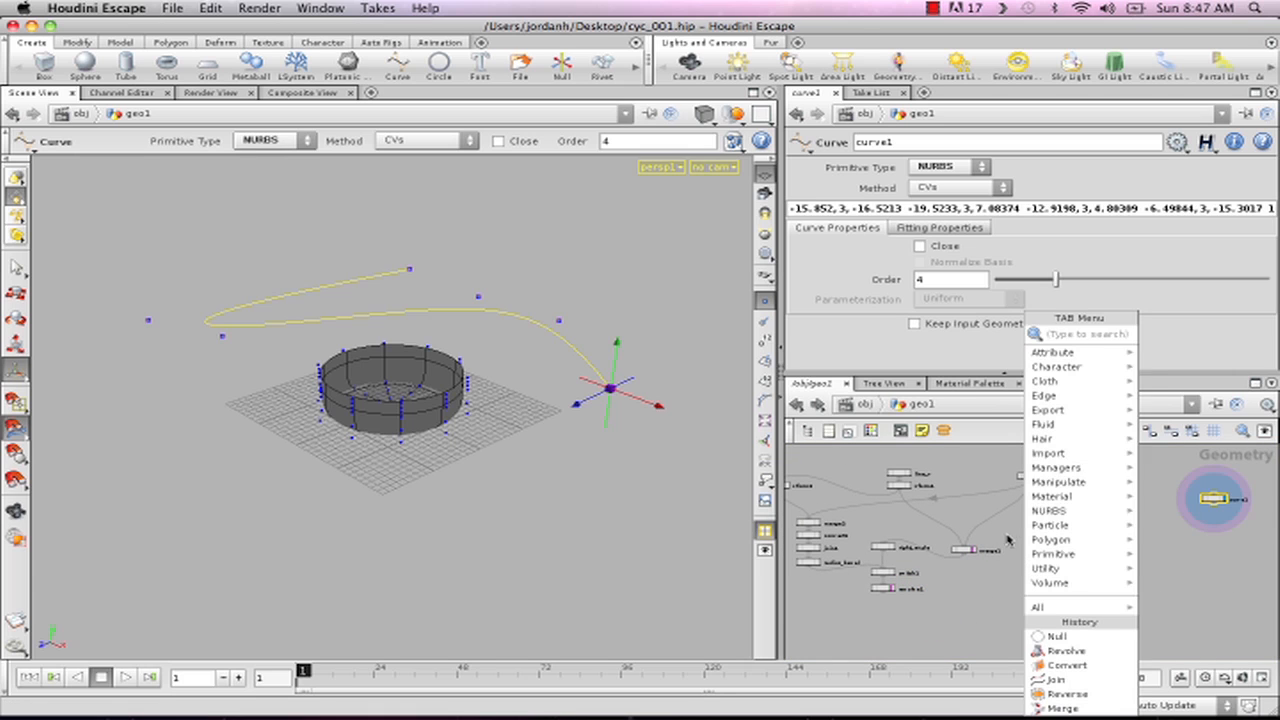
text(s)
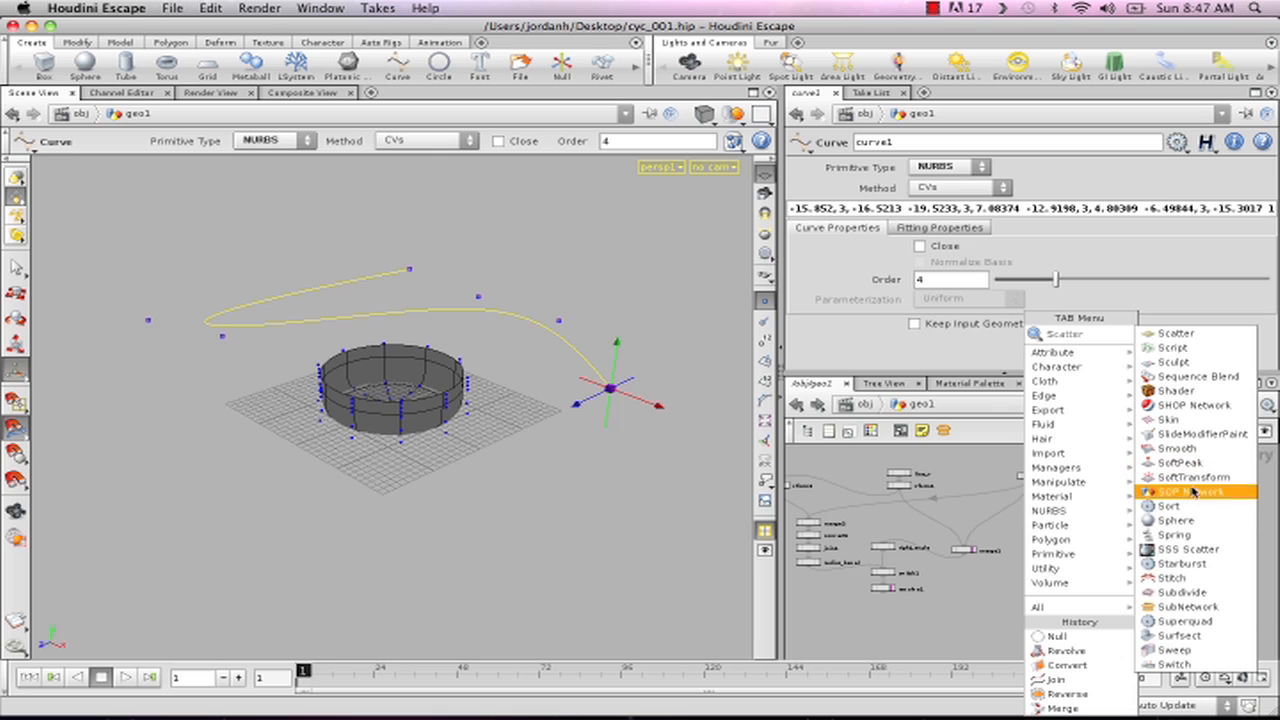
click(1202, 652)
click(1167, 572)
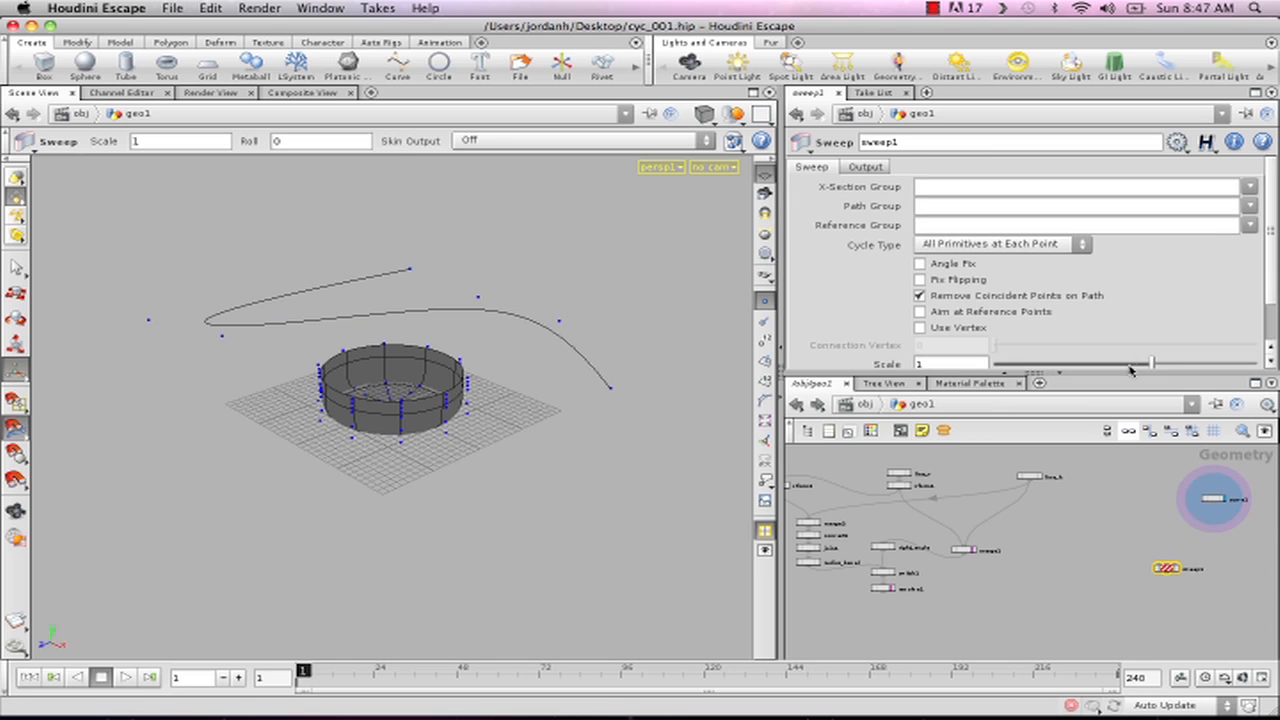
- Examine sweep1's input connectors and its placement relative to curve1 in the network
click(1213, 502)
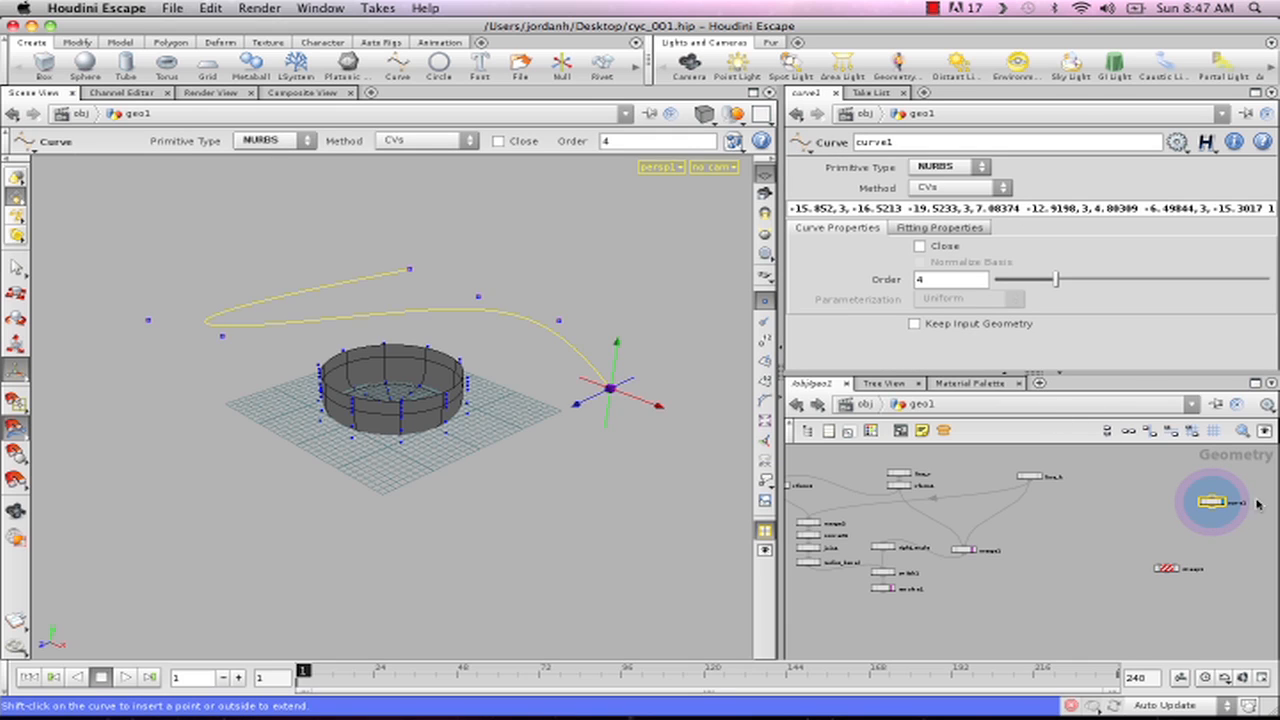
middle_drag(1113, 565, 1055, 489)
right_drag(1055, 489, 1135, 487)
middle_drag(1106, 488, 975, 473)
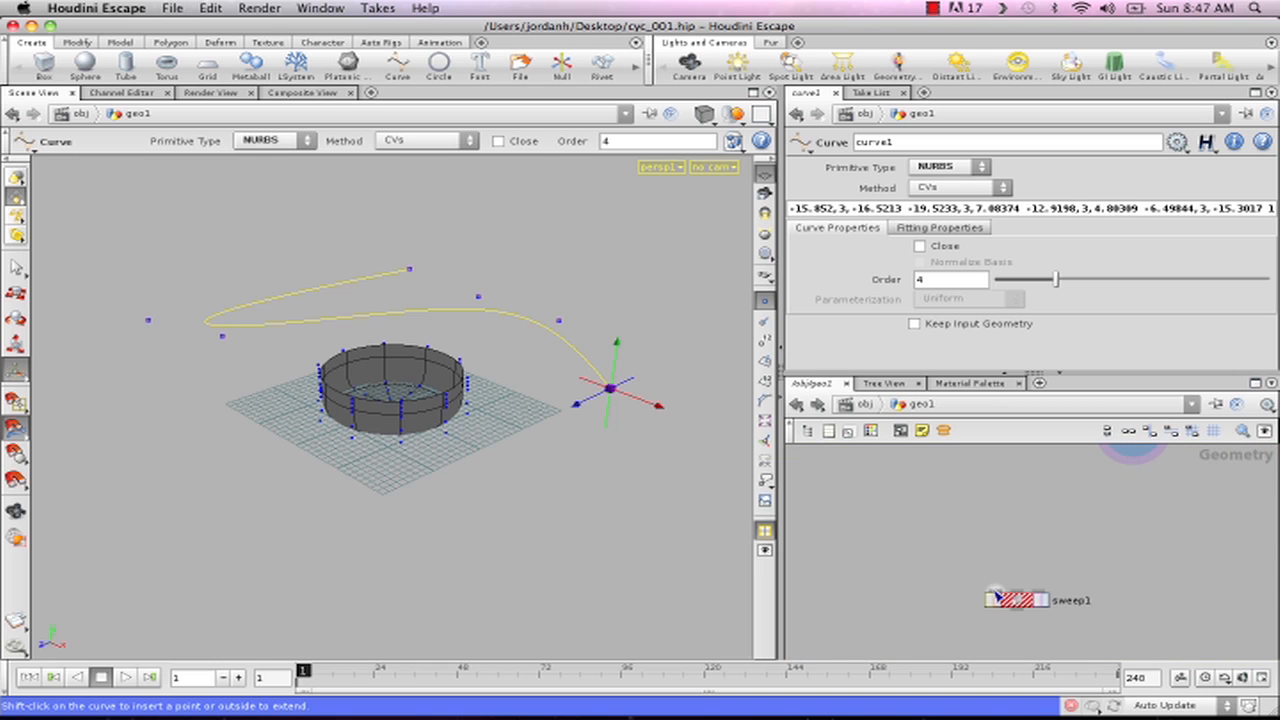
middle_drag(1024, 515, 1051, 526)
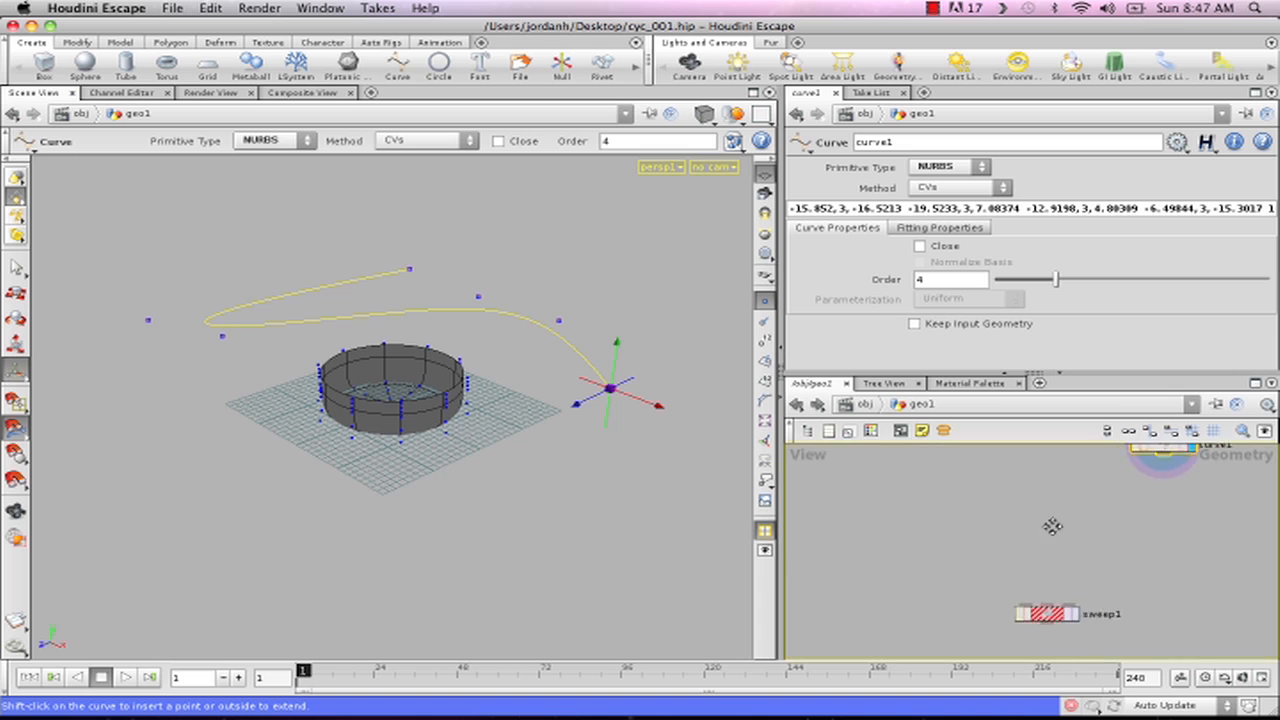
right_drag(1037, 534, 1003, 537)
middle_drag(1083, 512, 1178, 497)
right_drag(1060, 535, 1021, 537)
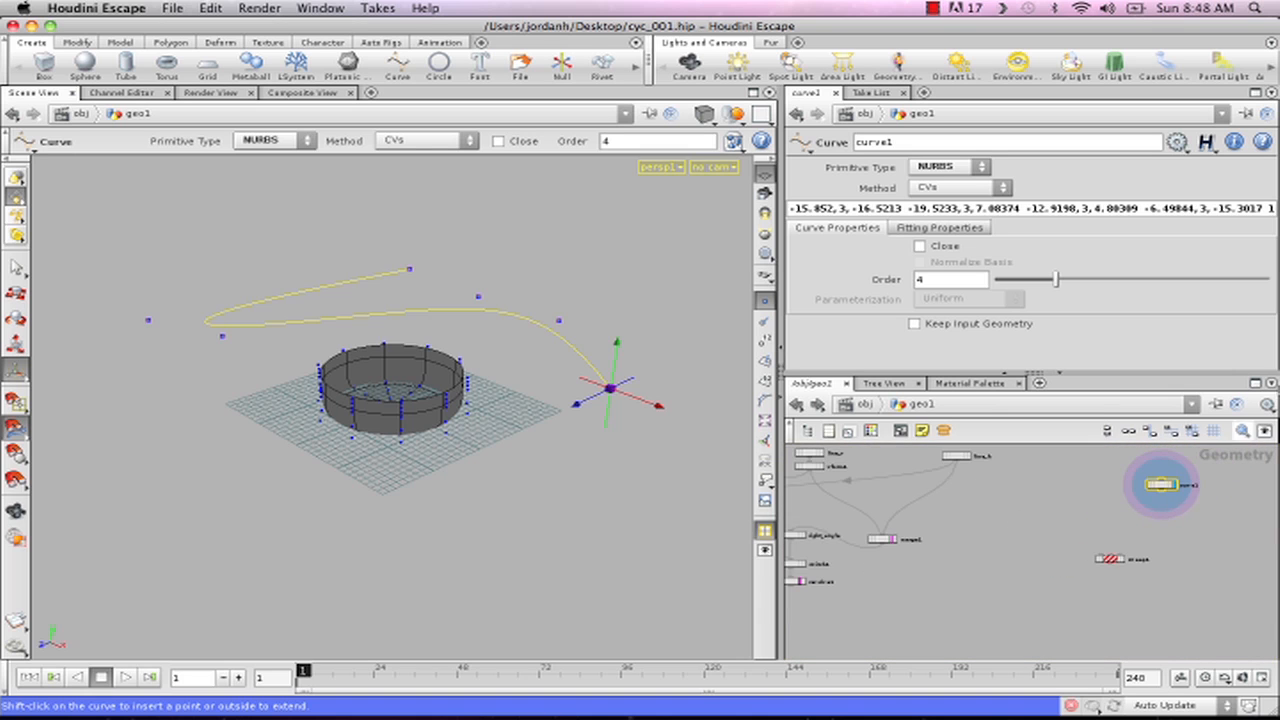
- Maximize the network editor and move curve1 and sweep1 together closer to the merge1 node
click(1256, 383)
middle_drag(641, 458, 684, 457)
right_drag(692, 457, 717, 487)
middle_drag(717, 487, 706, 529)
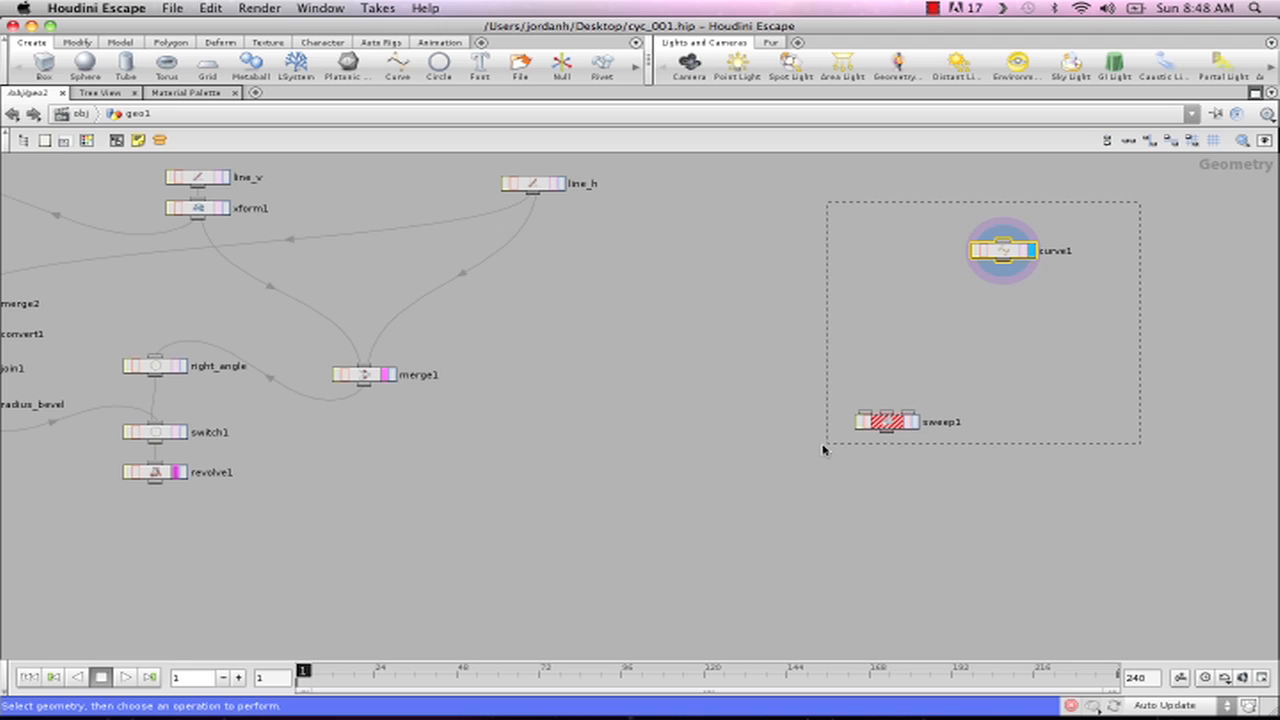
shift+click(896, 413)
drag(889, 424, 638, 484)
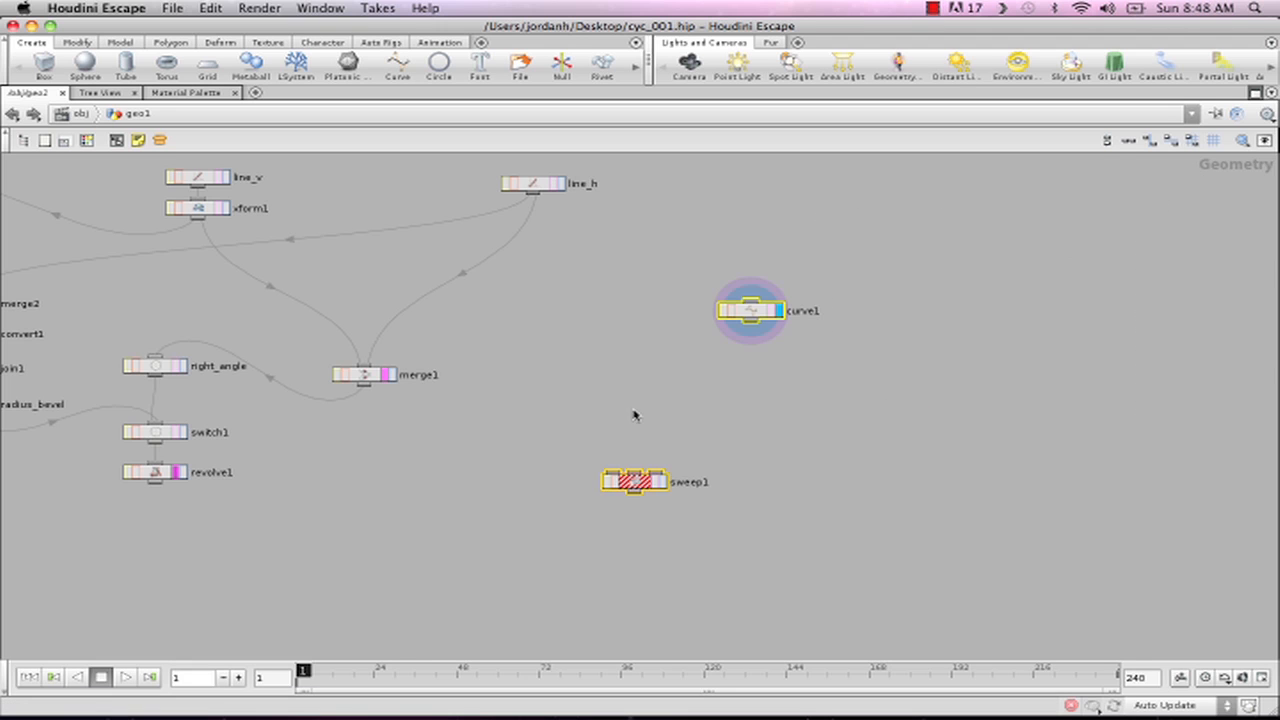
- Connect switch1 to sweep1's first input and curve1 to its second, display sweep1, and restore the multi-pane layout
middle_drag(556, 396, 769, 388)
right_drag(769, 388, 774, 362)
middle_drag(774, 362, 829, 344)
right_drag(829, 344, 521, 409)
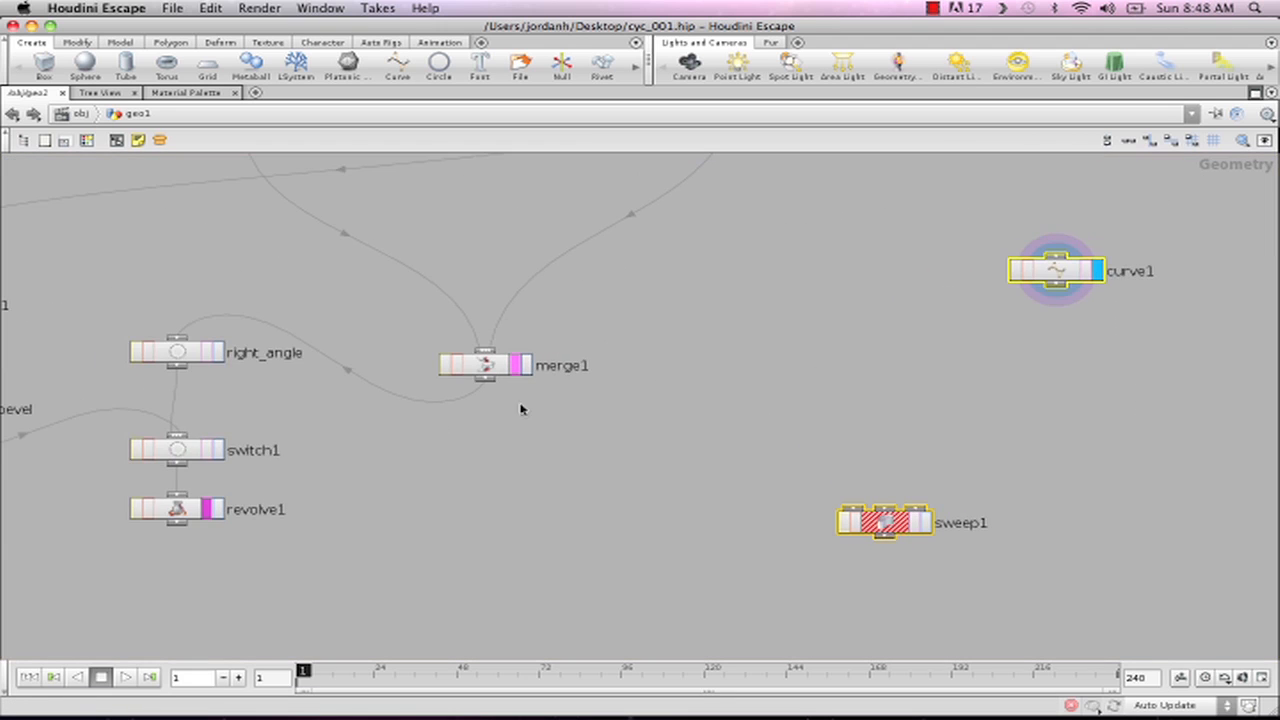
right_drag(609, 522, 640, 497)
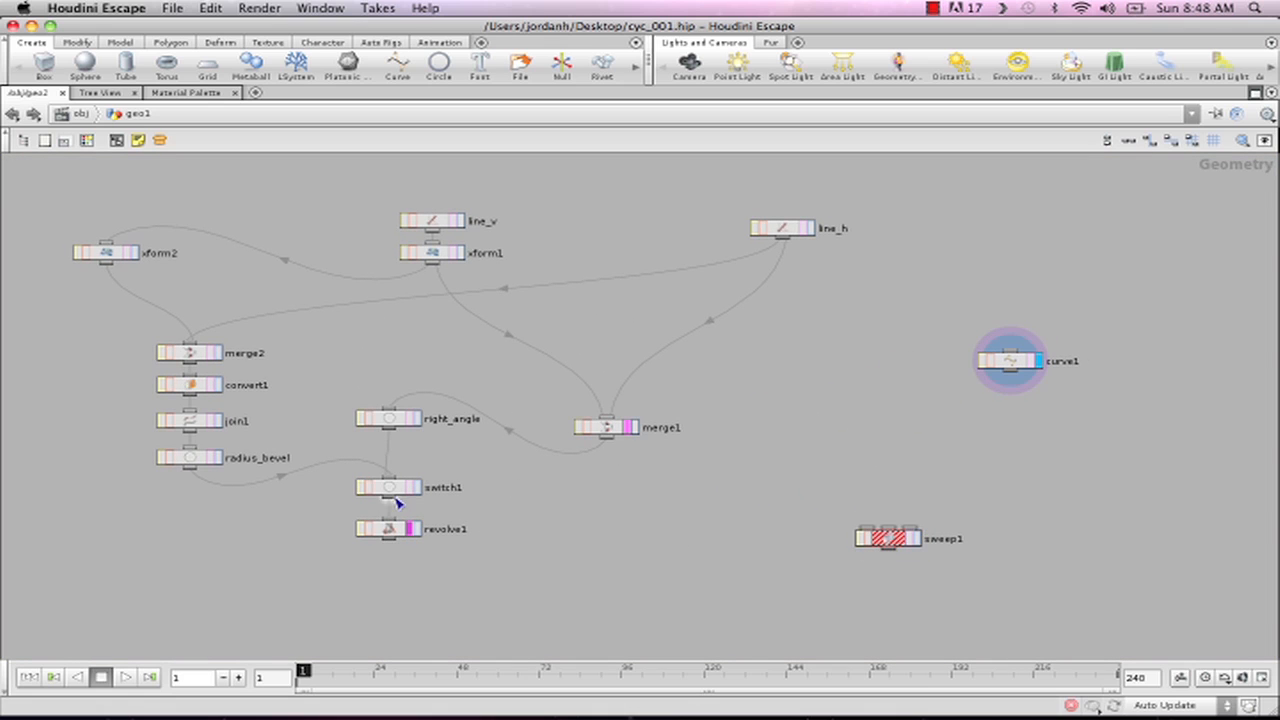
drag(390, 500, 866, 531)
click(917, 538)
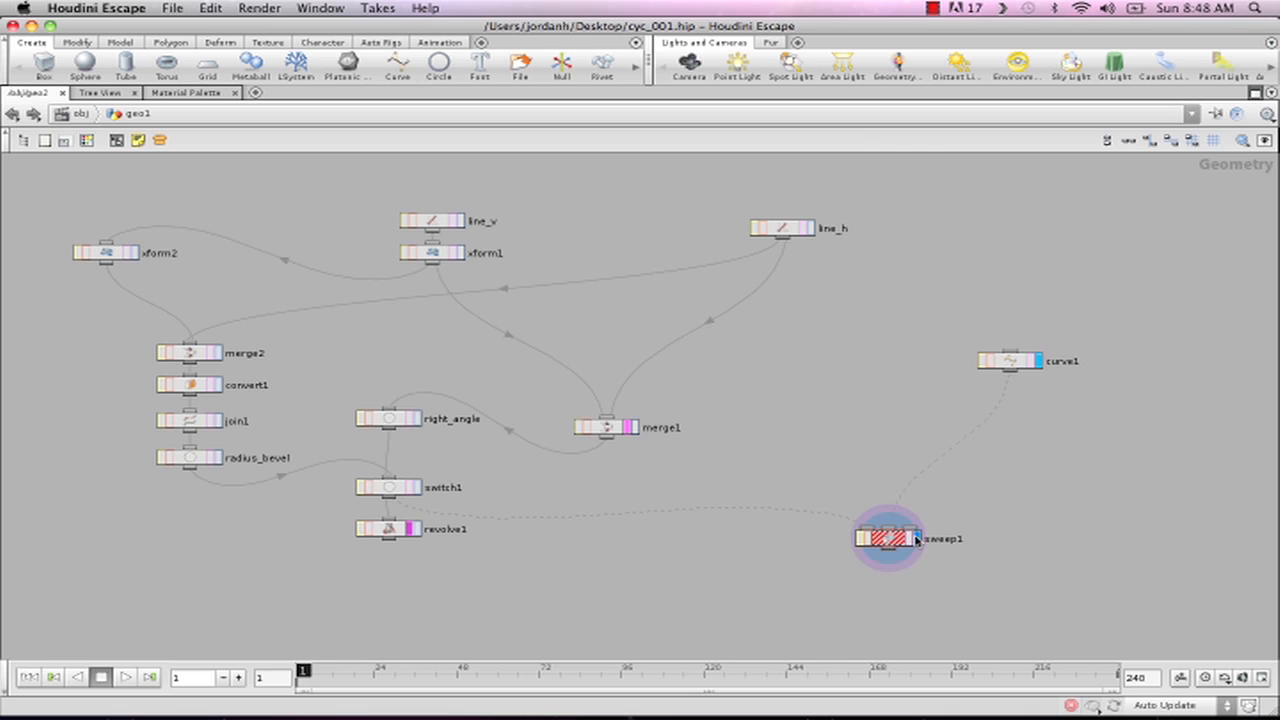
click(902, 542)
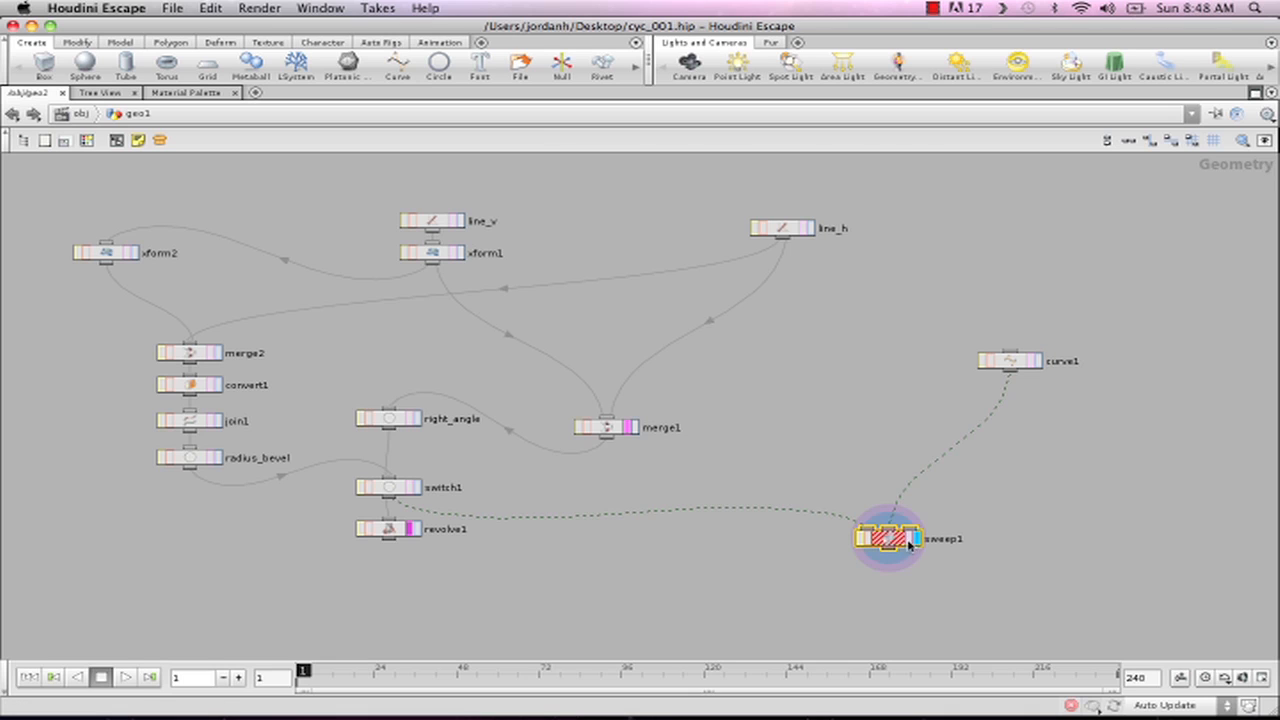
click(1254, 93)
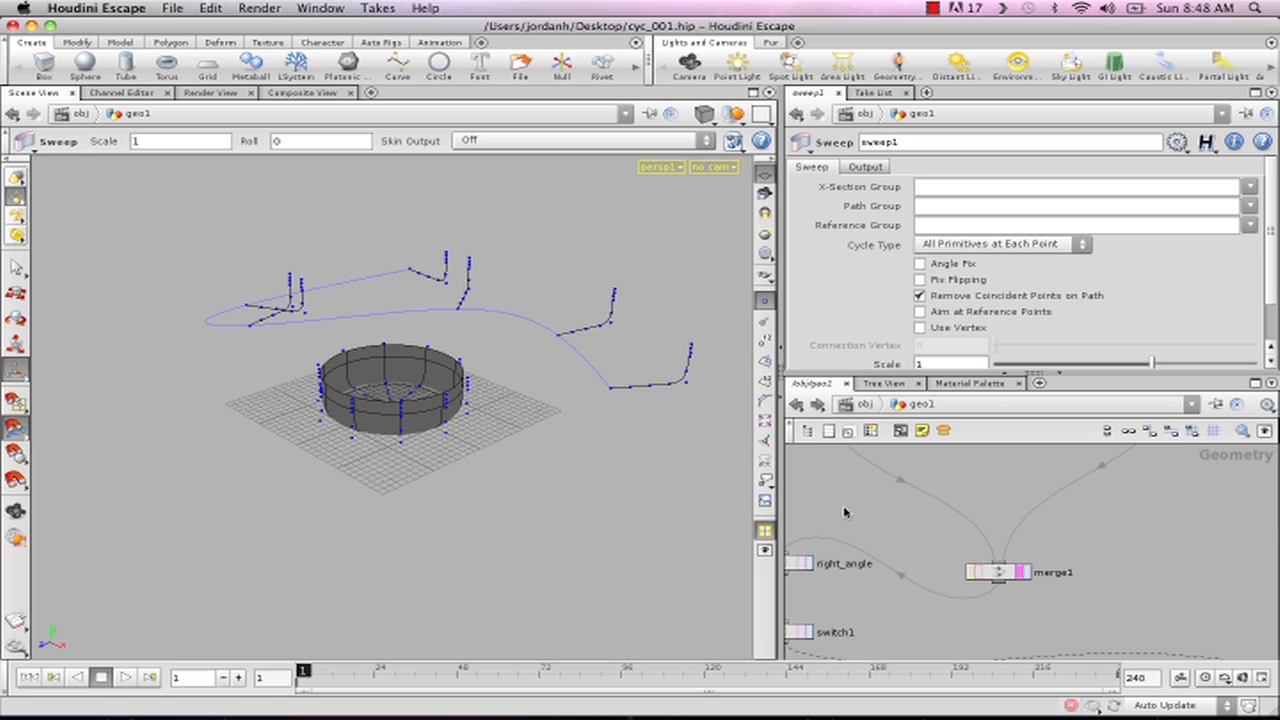
- Set sweep1's Skin Output to Skin Unclosed, and maximize the network editor
middle_drag(845, 512, 942, 506)
right_drag(919, 501, 866, 497)
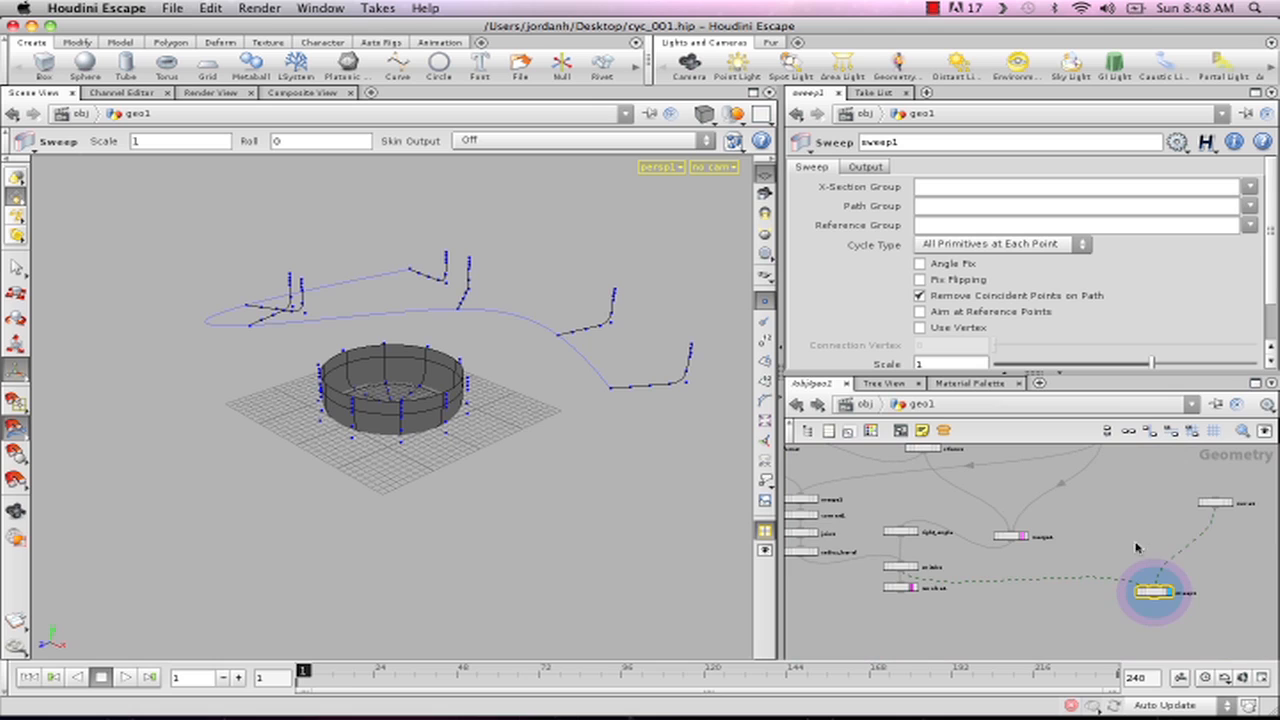
middle_drag(1040, 549, 990, 557)
middle_drag(1042, 524, 970, 524)
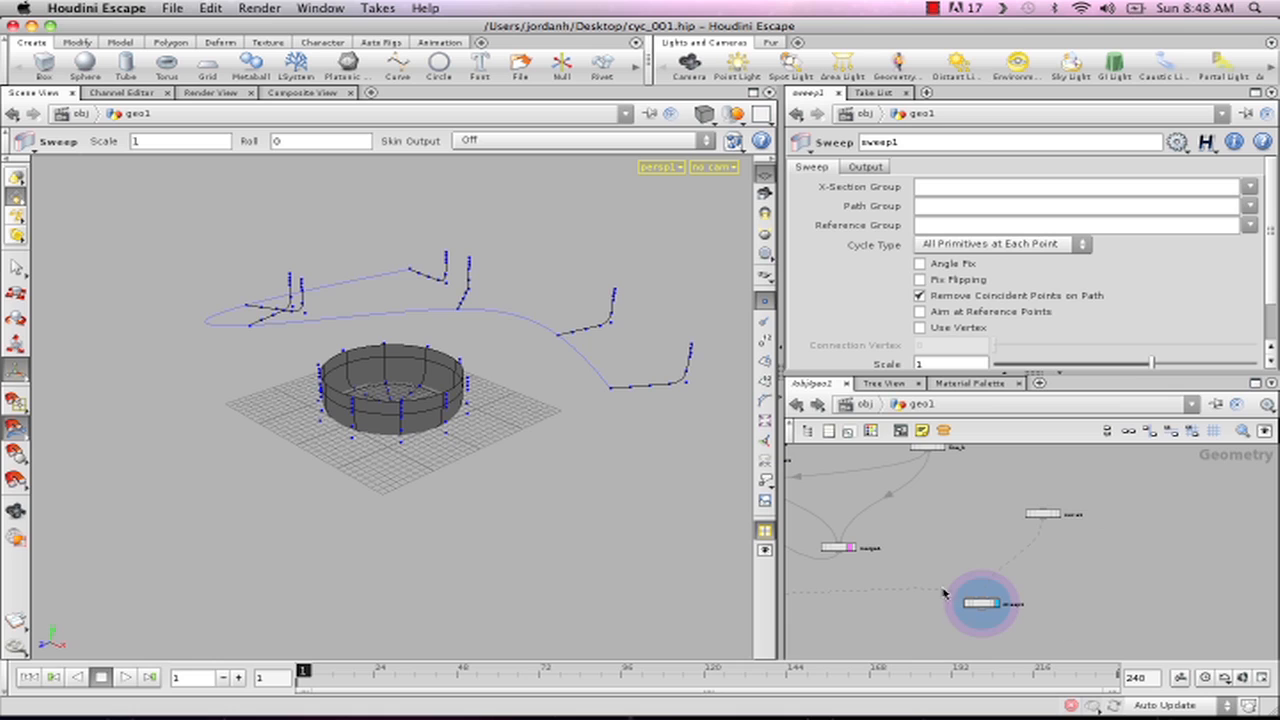
click(868, 167)
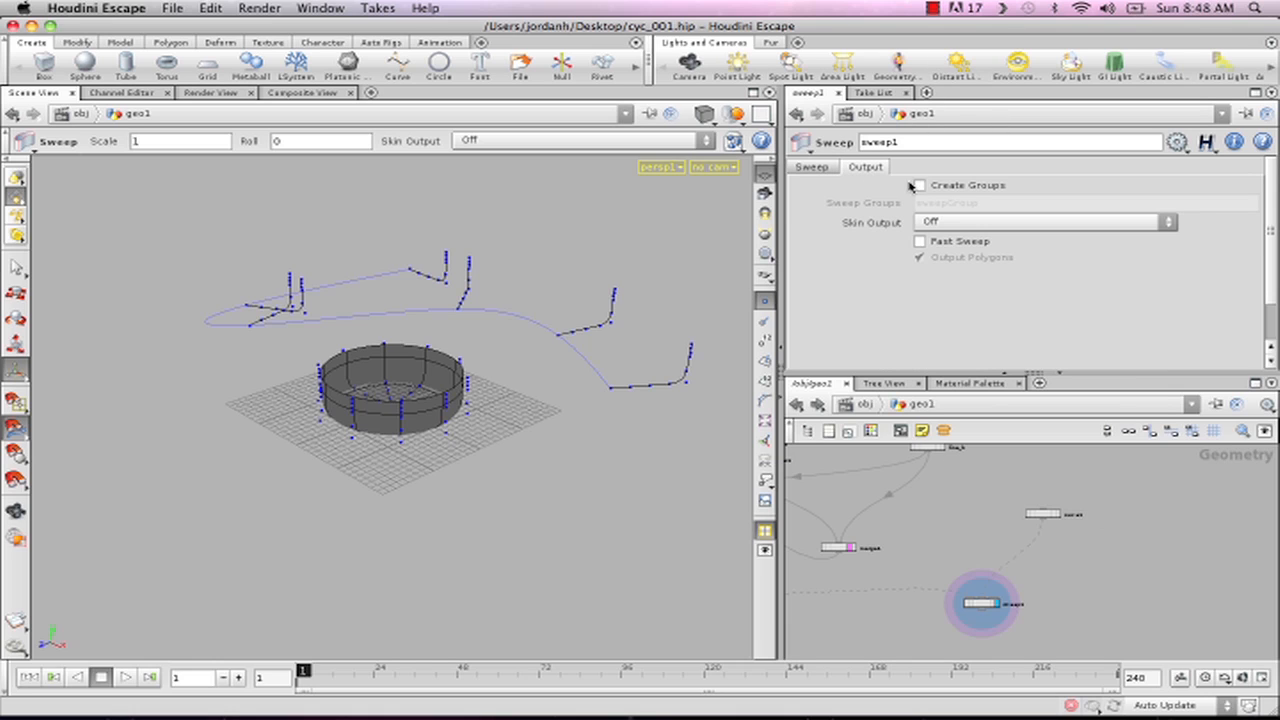
click(946, 221)
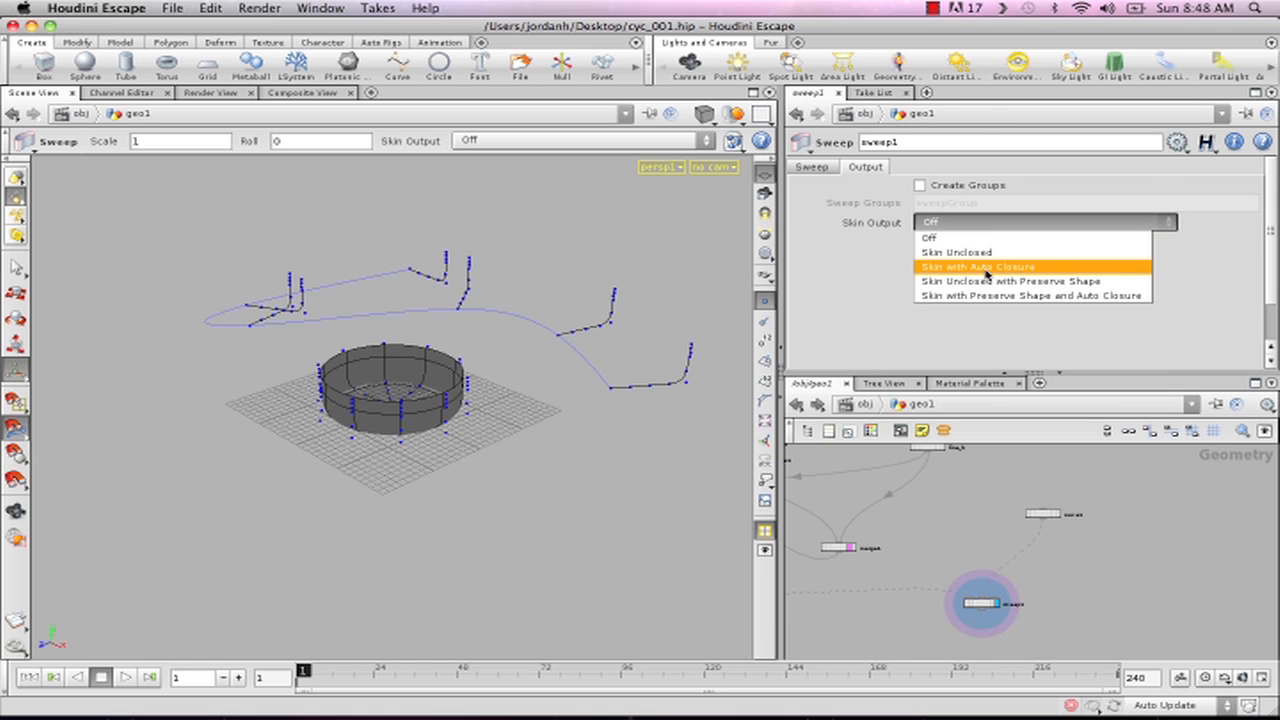
click(984, 256)
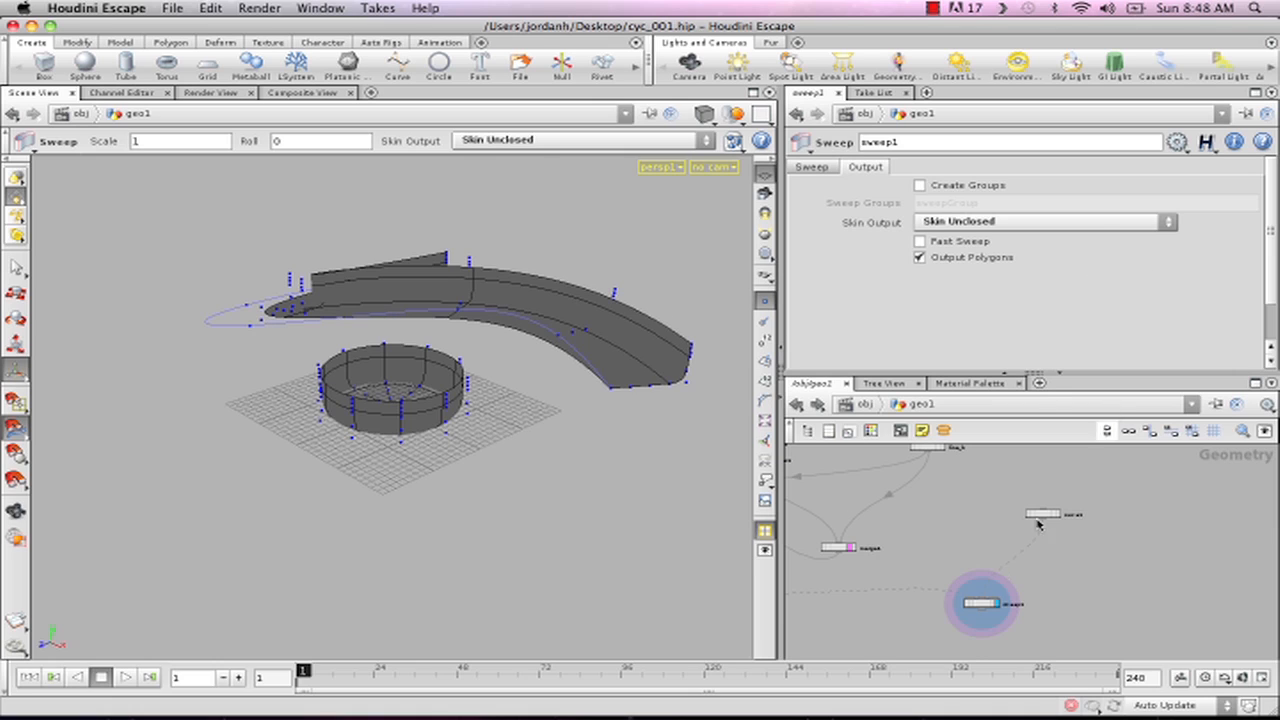
click(1255, 384)
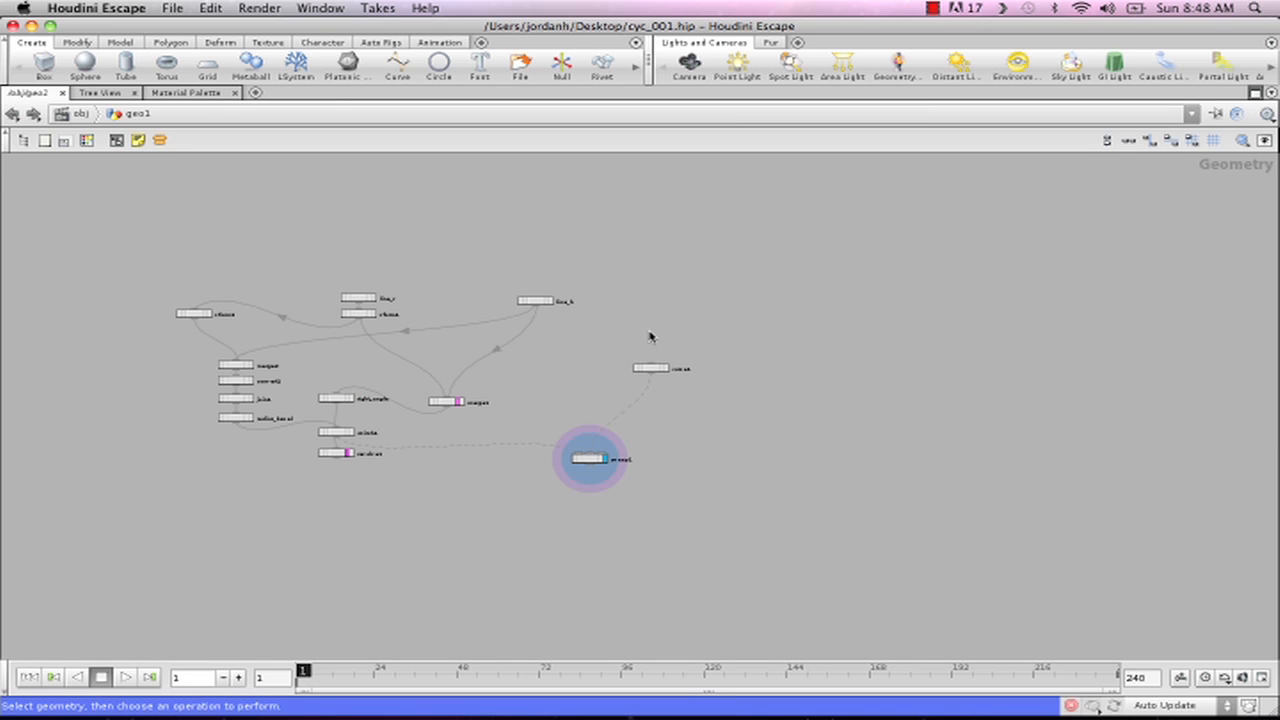
- Move curve1 farther from the other nodes, and collapse every node except curve1 into a subnet
middle_drag(650, 333, 948, 311)
right_drag(992, 332, 1031, 340)
middle_drag(1031, 322, 1075, 318)
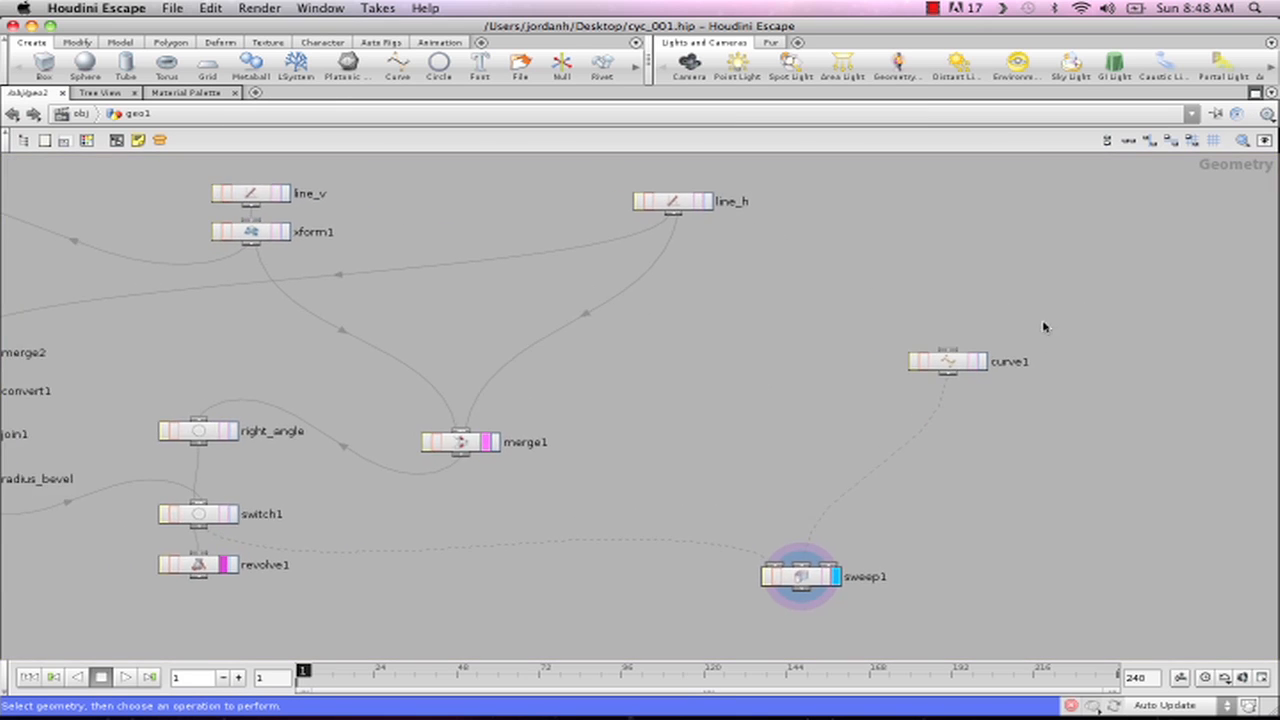
right_drag(1043, 327, 1000, 334)
drag(1000, 336, 1153, 174)
drag(352, 214, 1068, 625)
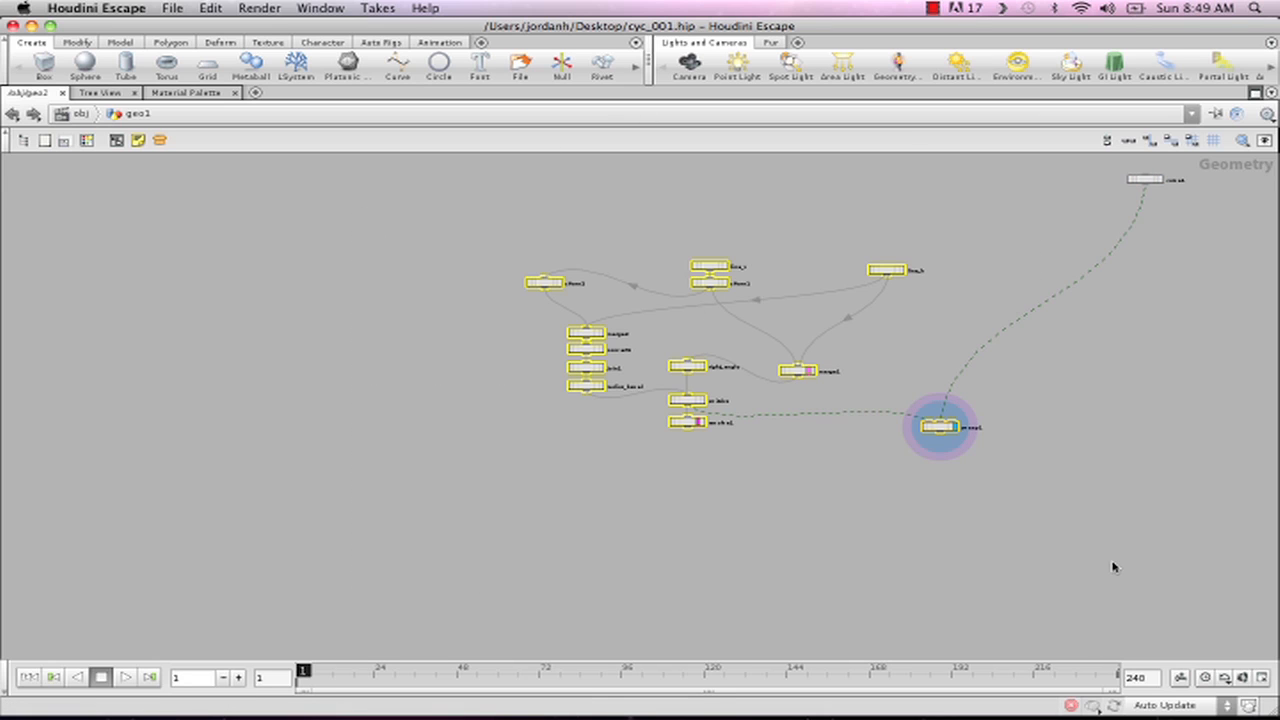
key(shift+c)
- Rename the new subnet node as cyc_tool_v01
middle_drag(710, 444, 513, 427)
right_drag(650, 458, 740, 463)
middle_drag(797, 445, 531, 520)
right_drag(622, 511, 669, 506)
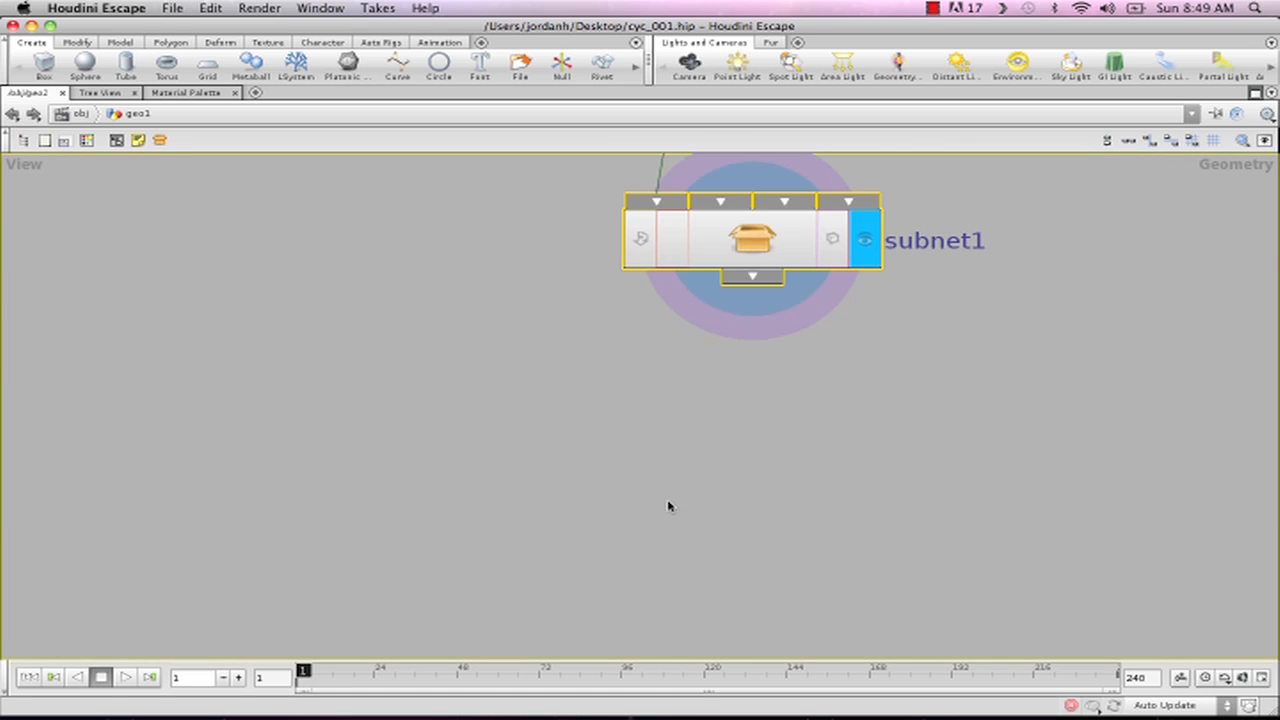
middle_drag(841, 401, 675, 558)
click(783, 398)
drag(845, 405, 633, 399)
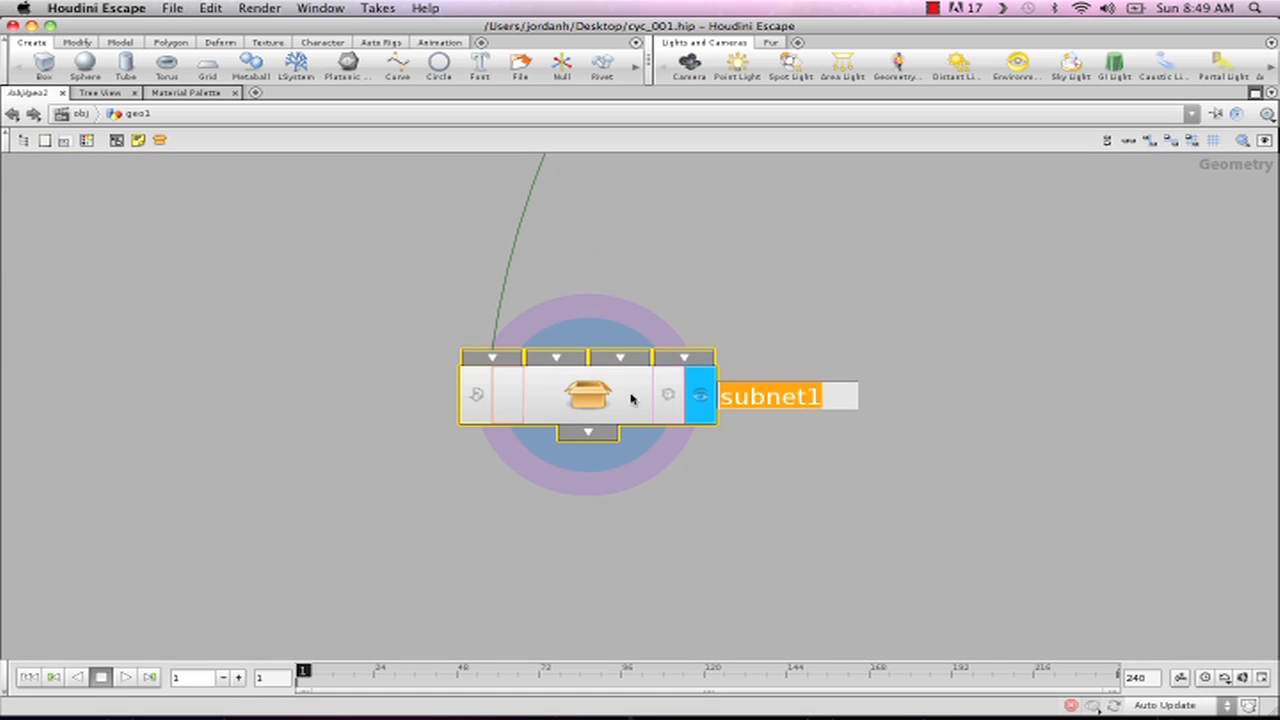
text(cyc)
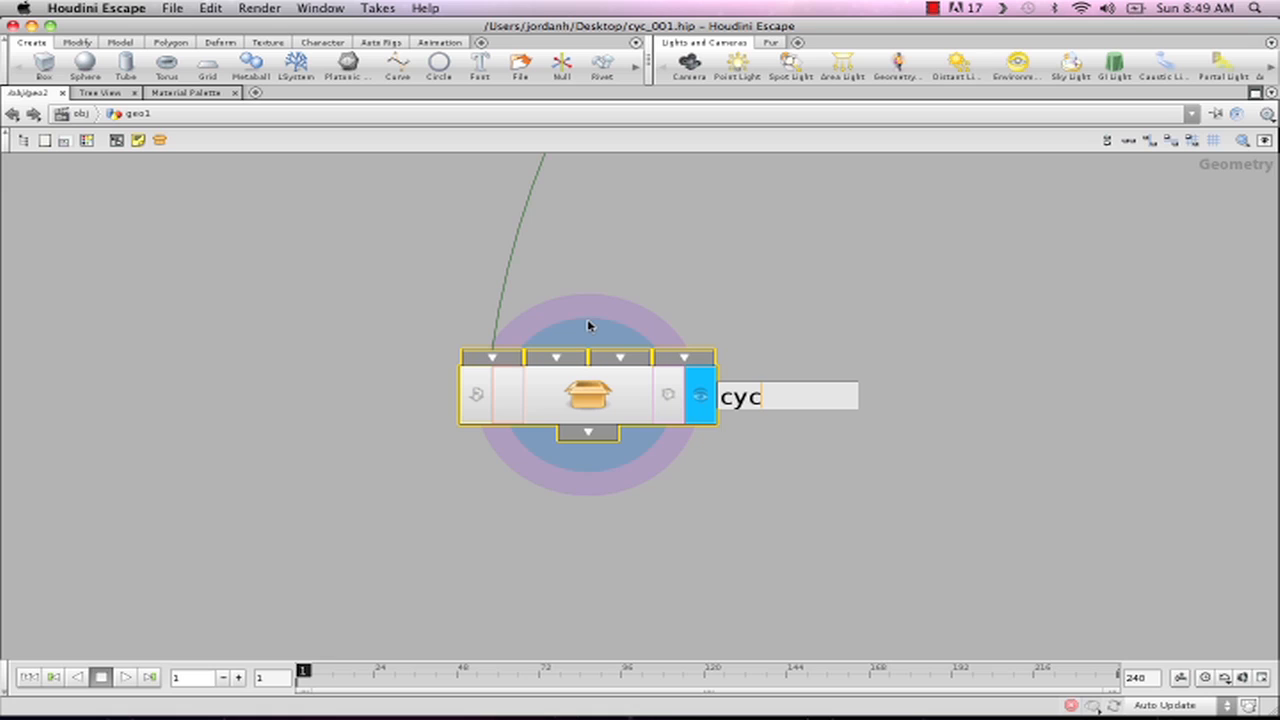
text(_tool_v0)
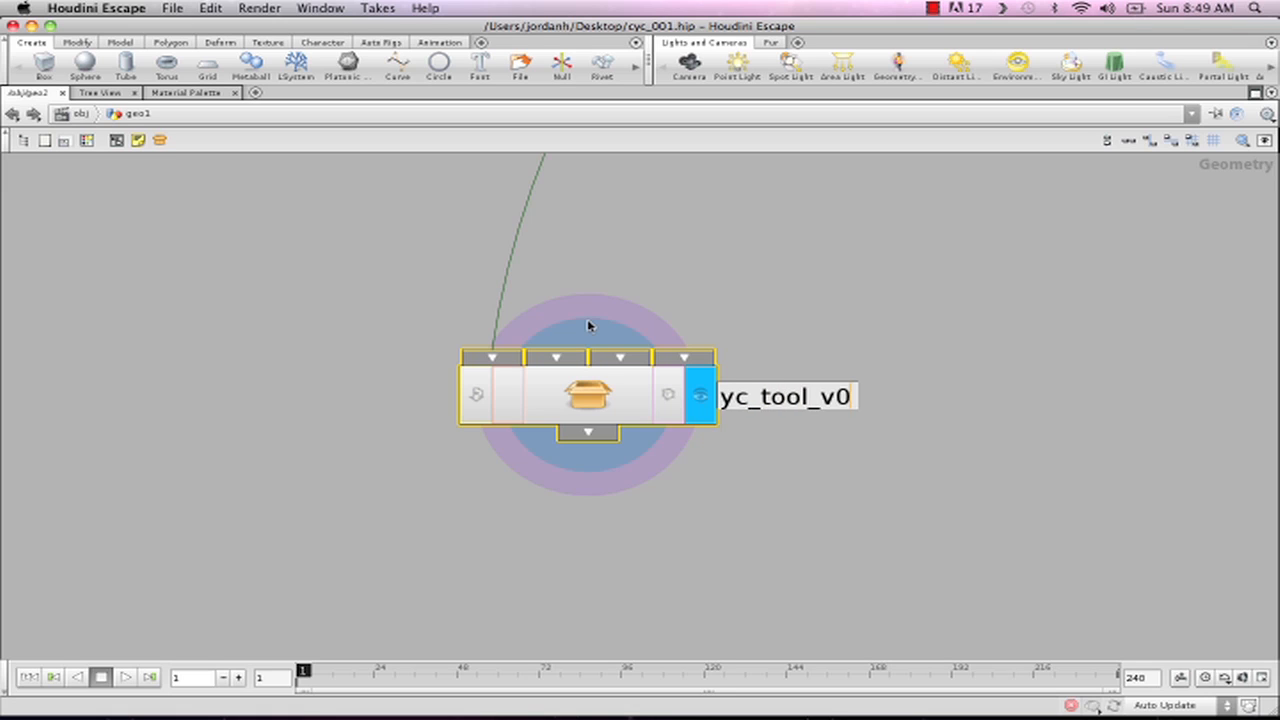
text(1)
key(Return)
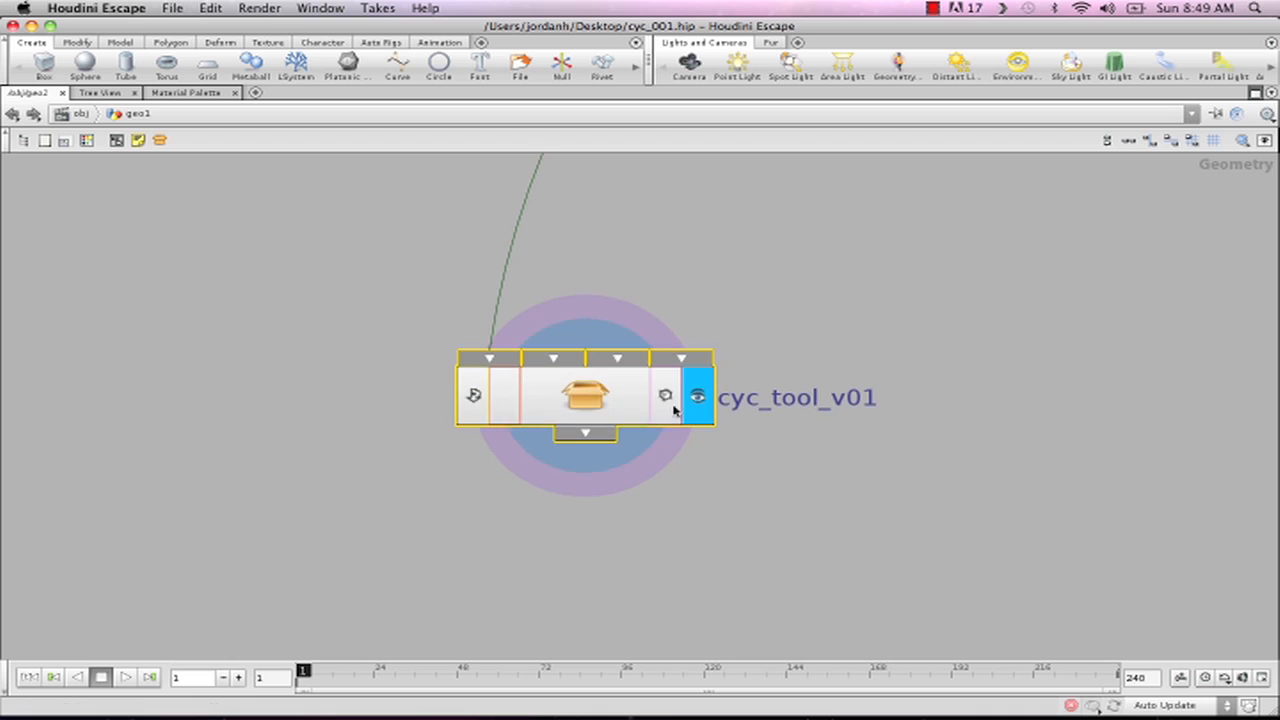
- Create a digital asset from cyc_tool_v01 labelled "Cyc tool v01" with one input, and accept its default operator type properties
right_click(600, 395)
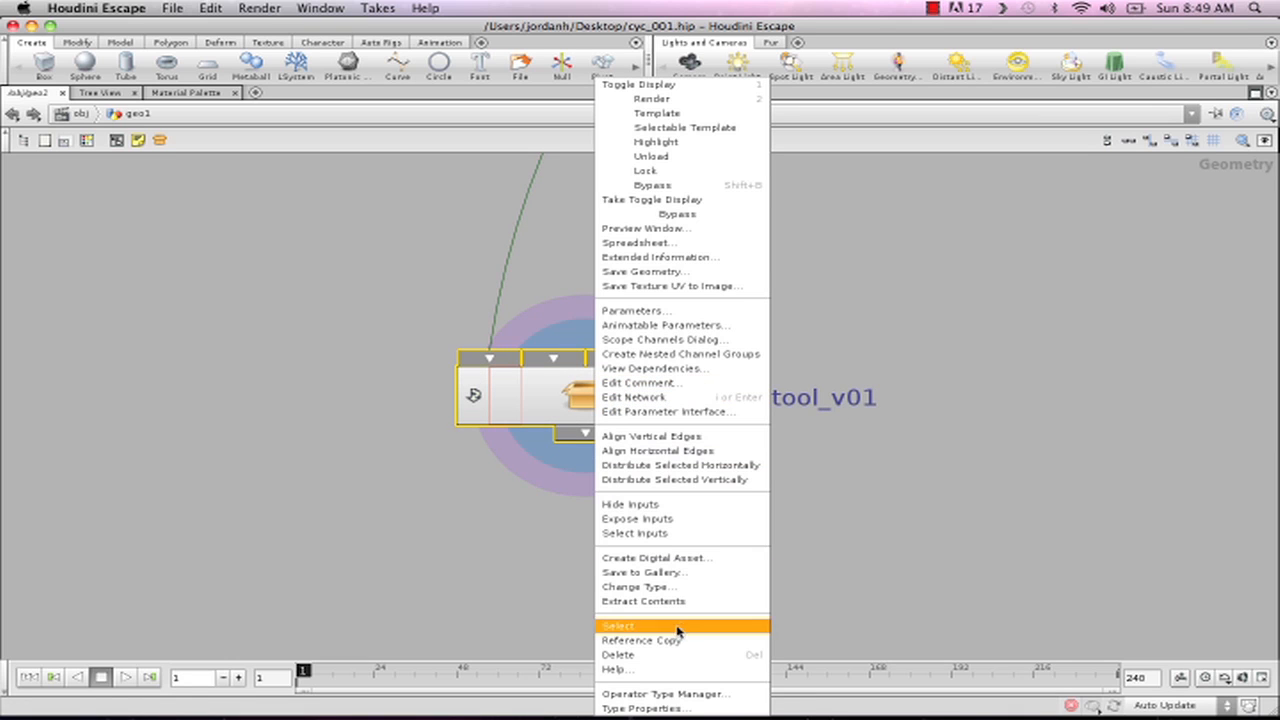
click(670, 559)
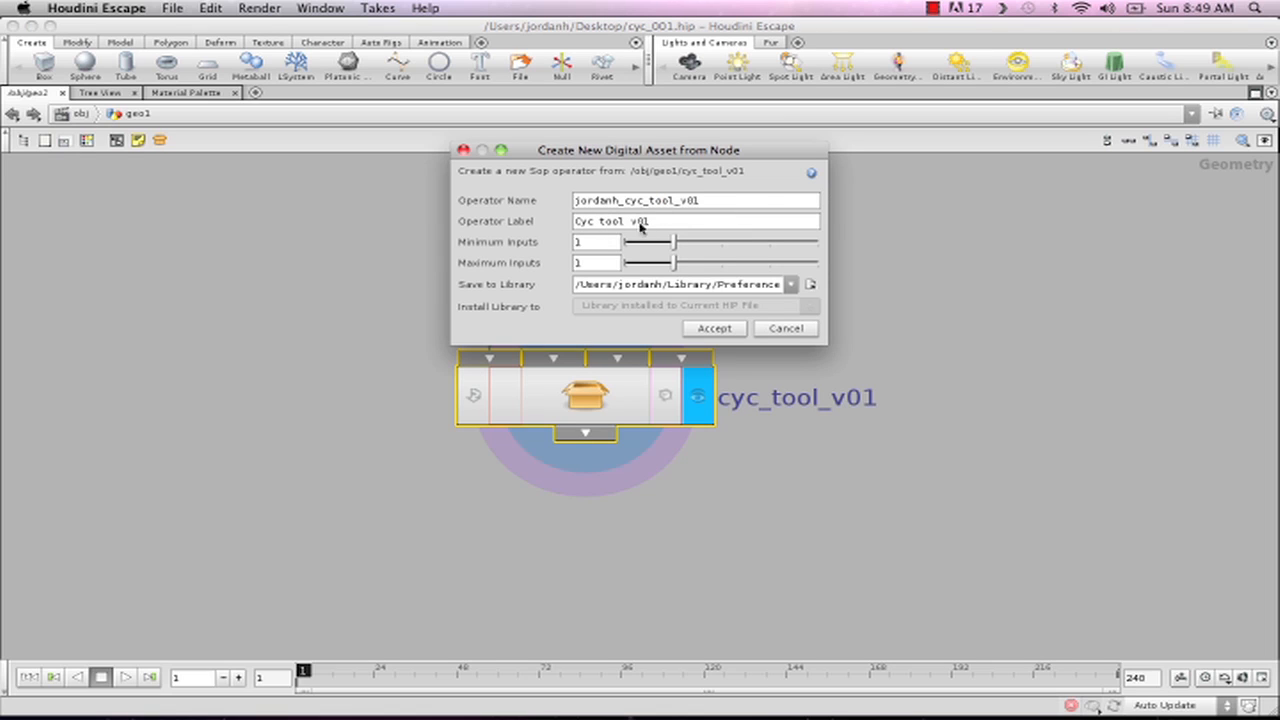
drag(639, 223, 604, 226)
click(714, 329)
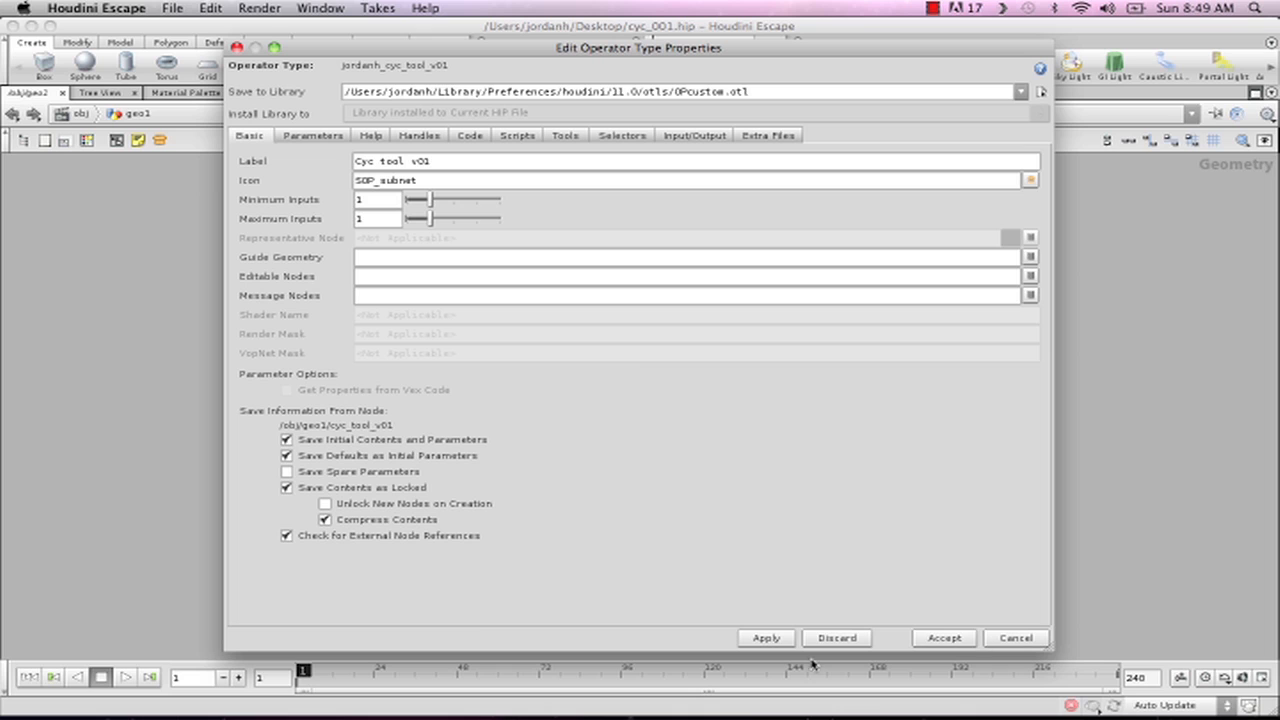
click(767, 641)
click(944, 638)
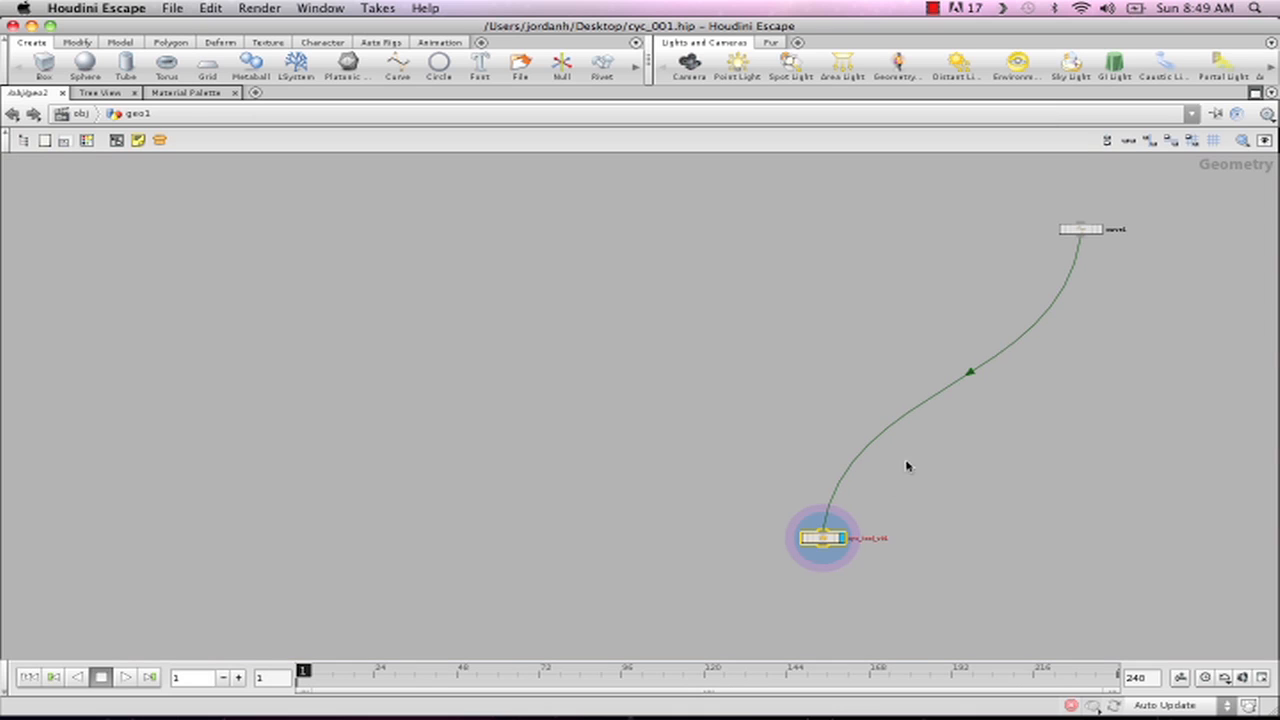
- Restore the multi-pane layout and open the network inside cyc_tool_v01 around its sweep1 node
click(1256, 92)
key(h)
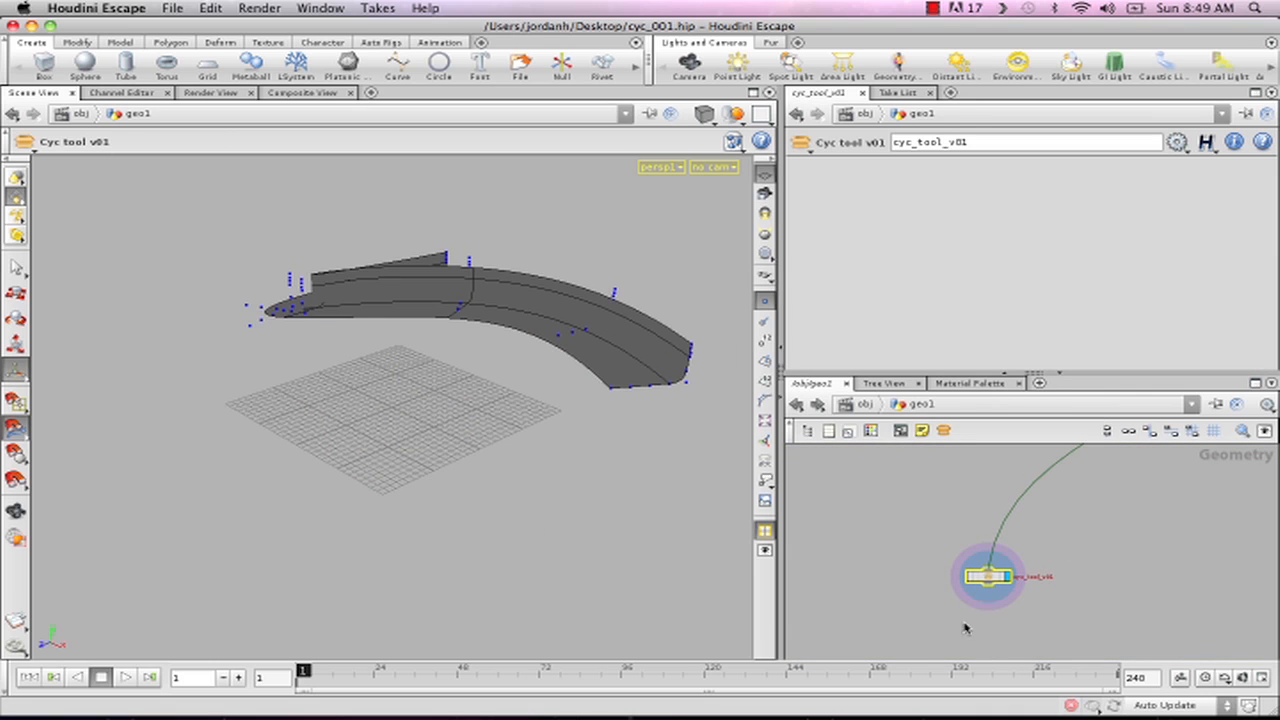
double_click(990, 580)
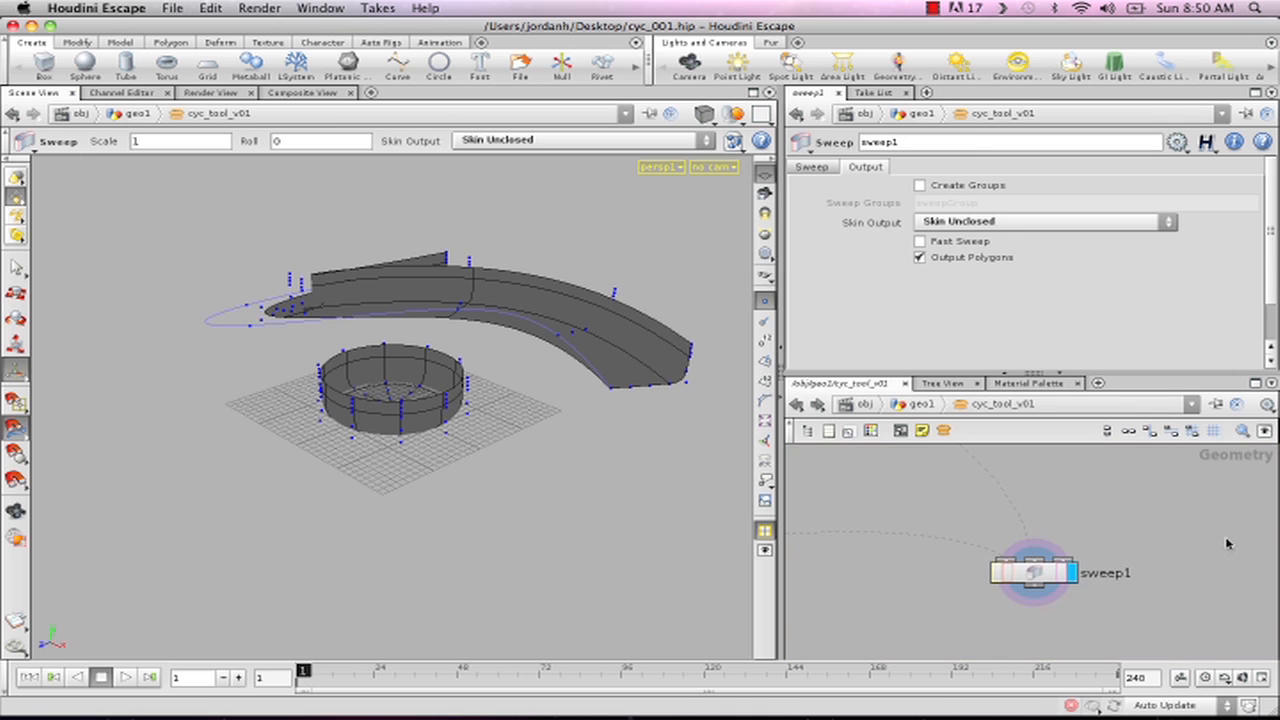
right_drag(1178, 525, 1115, 521)
middle_drag(1150, 522, 1123, 531)
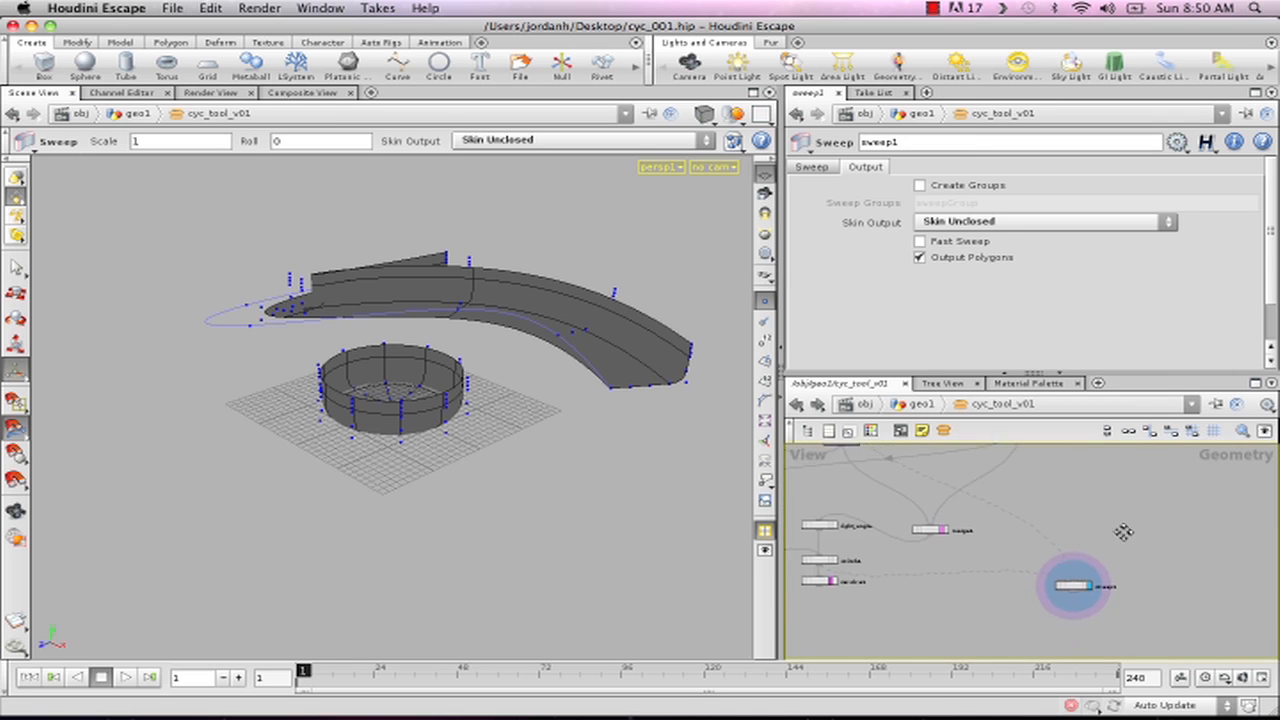